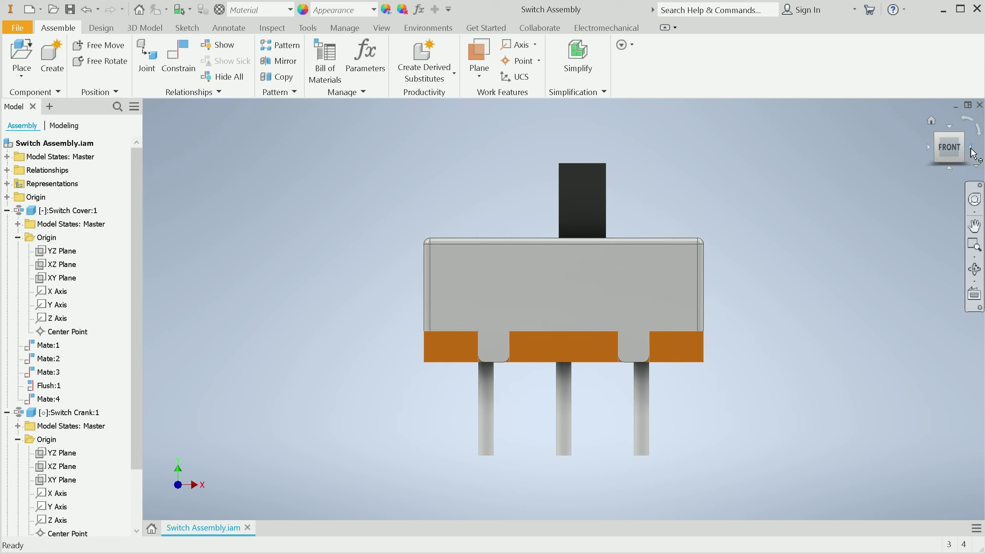
# - Inspect the finished switch assembly from its sides, bottom, top and an isometric angle
pyautogui.click(974, 153)
pyautogui.click(974, 153)
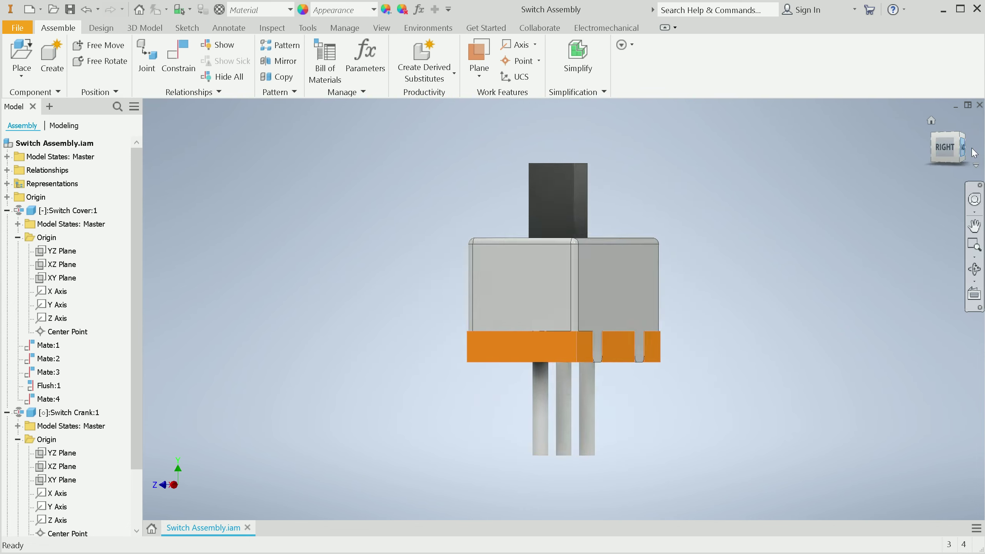
pyautogui.click(974, 153)
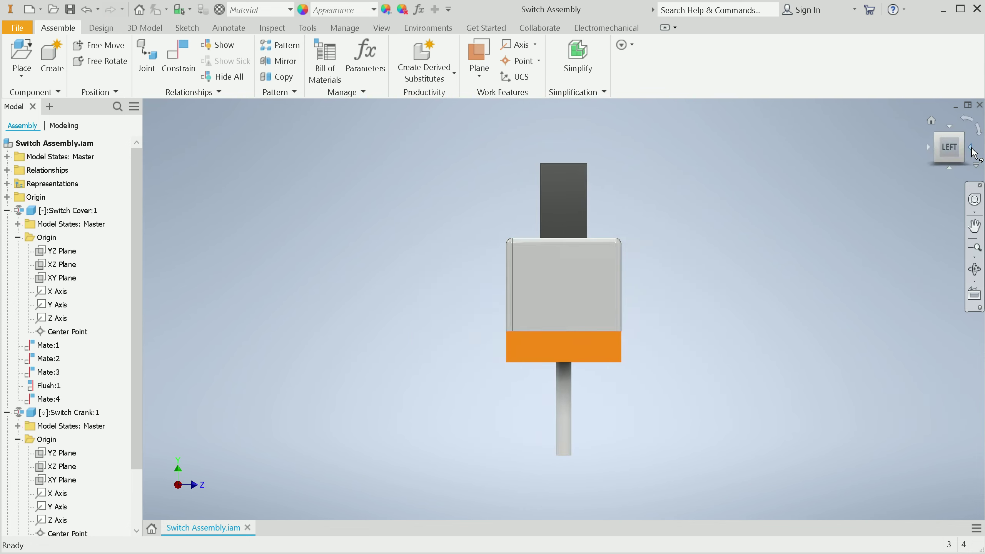
pyautogui.click(974, 153)
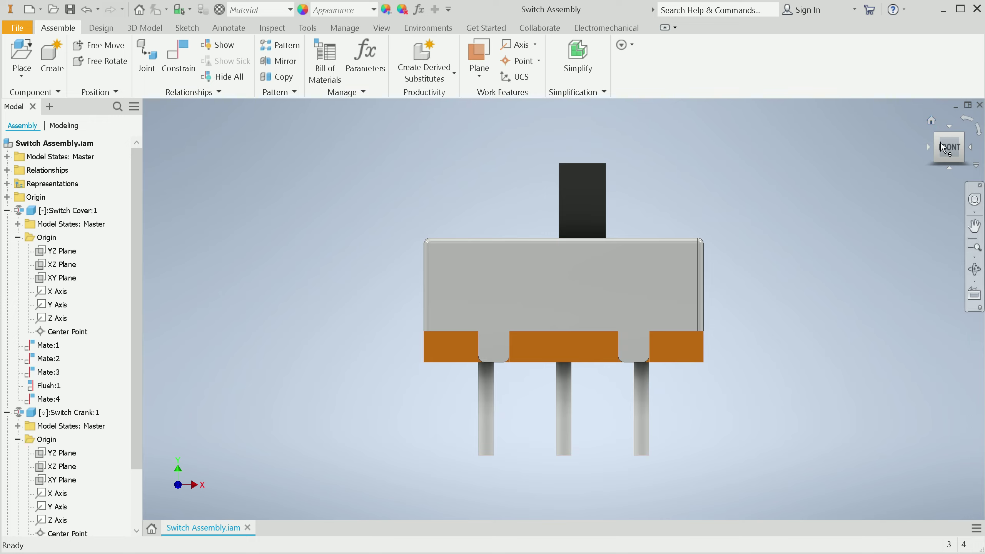
pyautogui.click(949, 163)
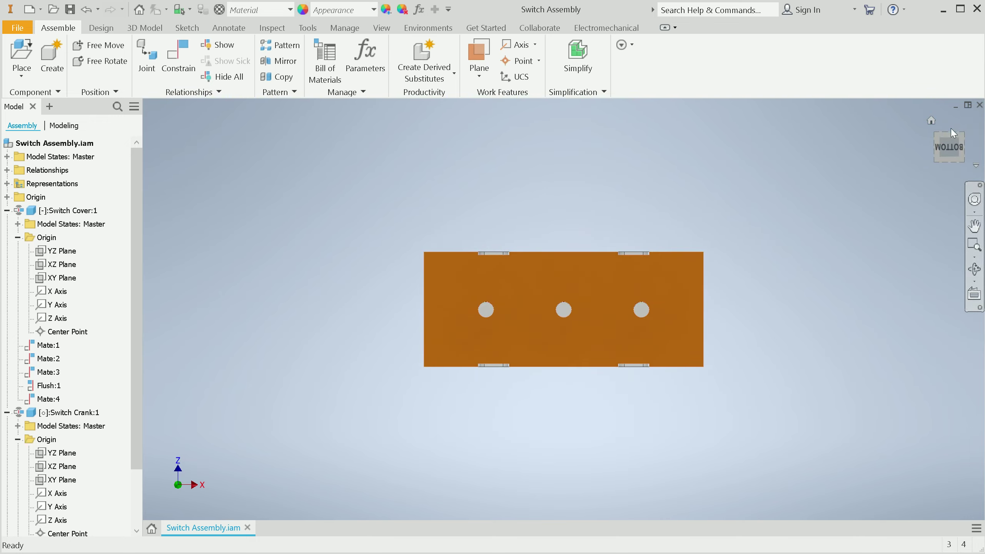
pyautogui.click(951, 127)
pyautogui.click(951, 129)
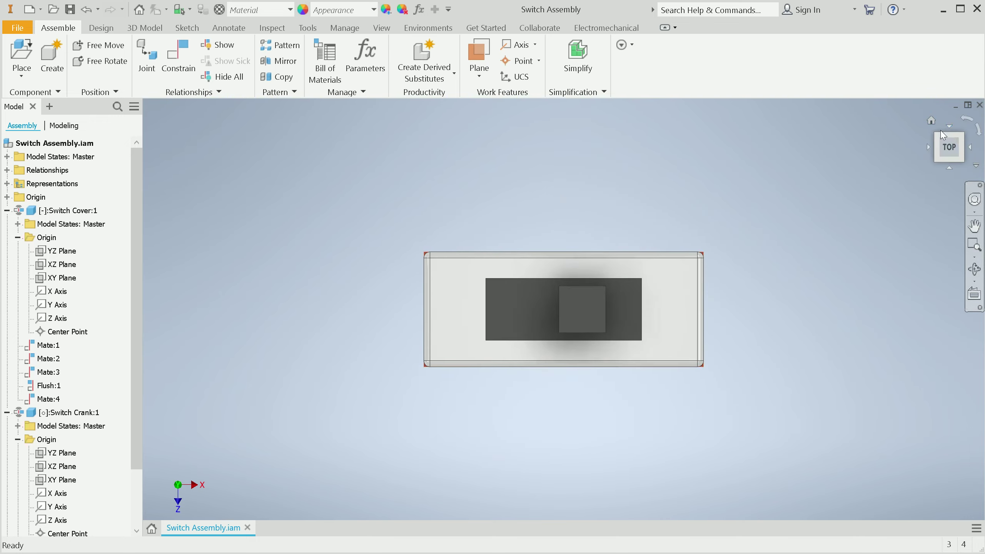
pyautogui.click(934, 123)
pyautogui.moveTo(942, 150)
pyautogui.mouseDown()
pyautogui.moveTo(945, 181)
pyautogui.moveTo(944, 140)
pyautogui.mouseUp()
pyautogui.click(956, 147)
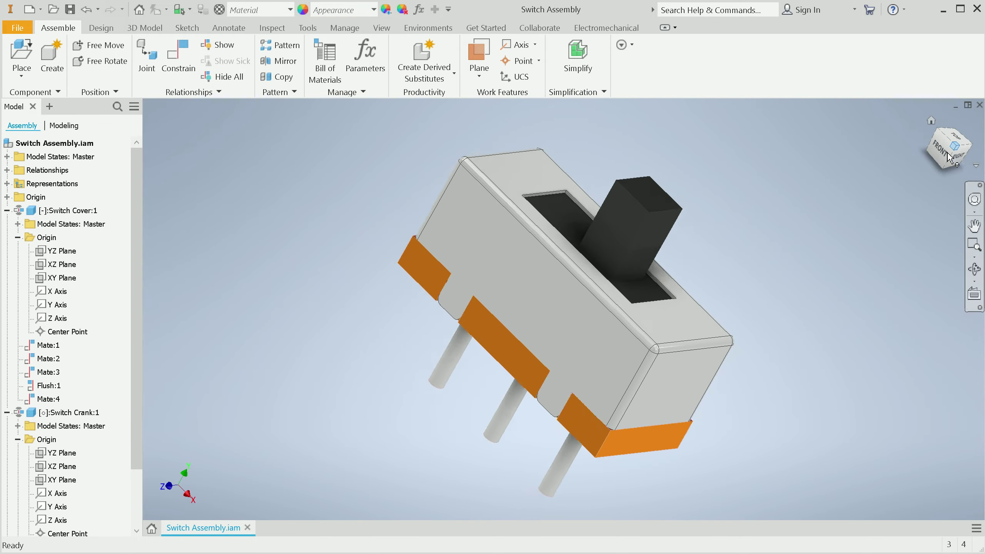
pyautogui.click(521, 213)
pyautogui.moveTo(521, 213); pyautogui.dragTo(554, 232)
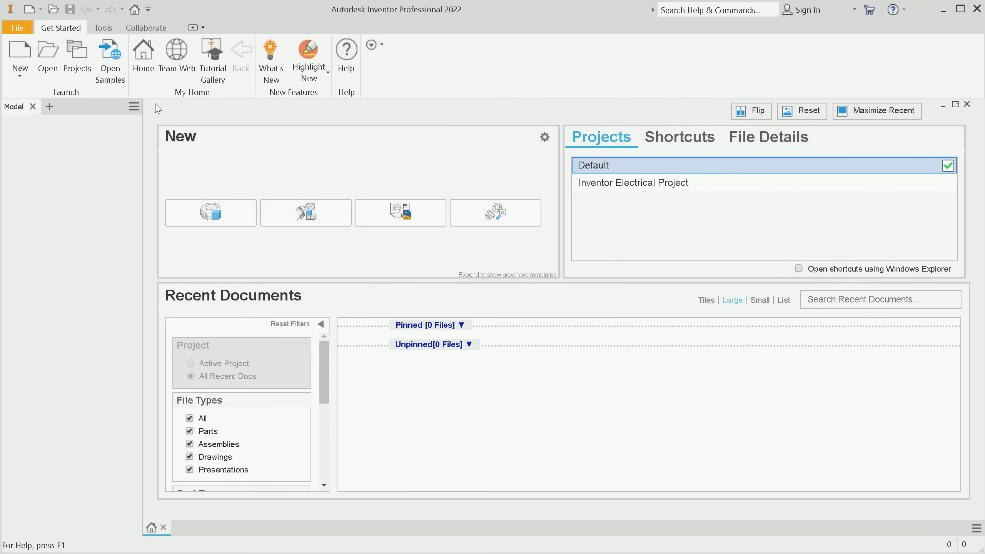
# - Create a new part from the metric Standard (mm).ipt template
pyautogui.click(30, 51)
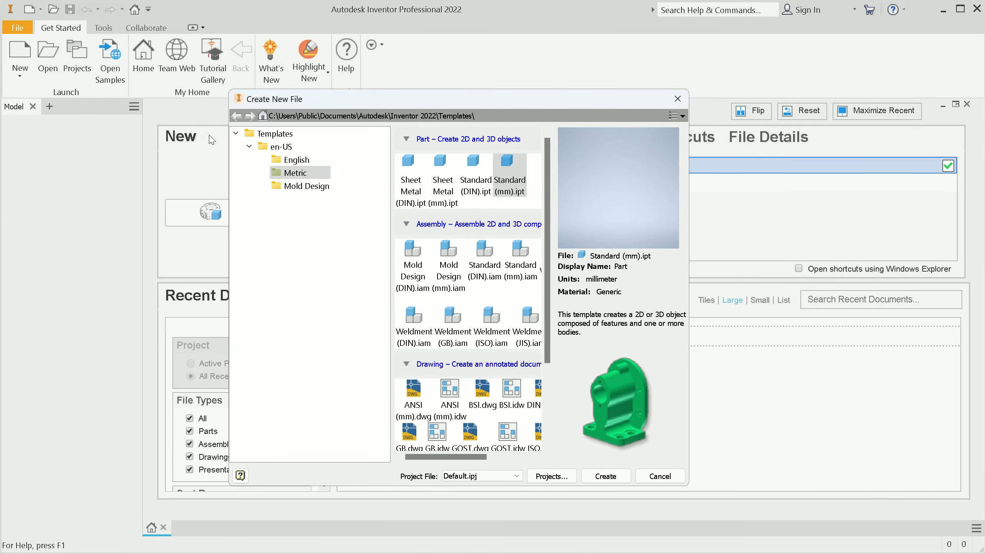
pyautogui.click(509, 178)
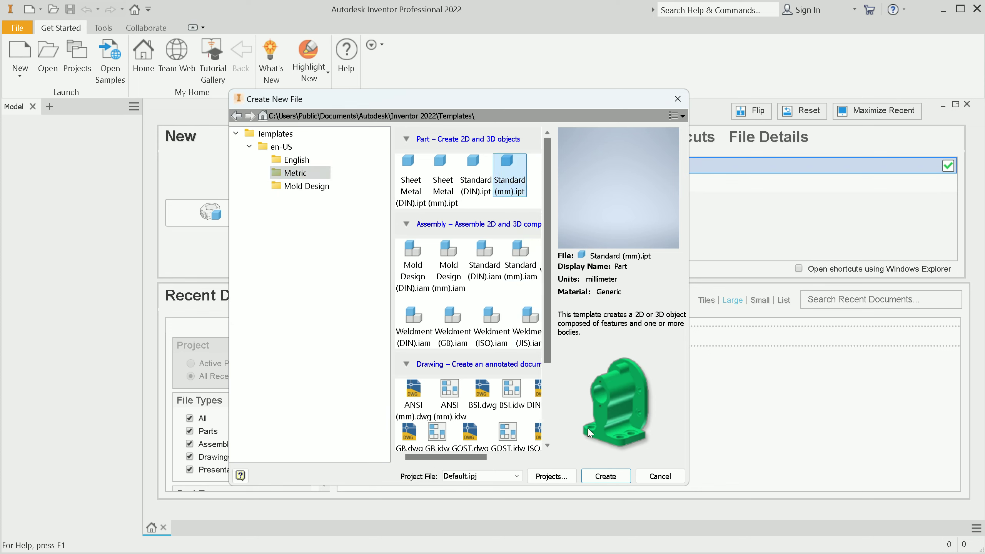
pyautogui.click(604, 476)
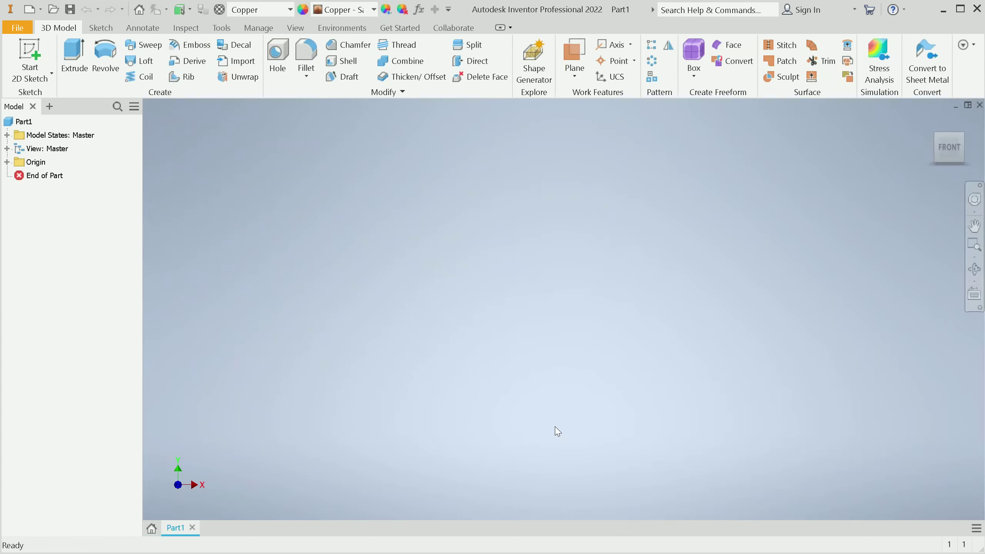
# - Start a 2D sketch on the horizontal XZ origin plane and orient the view upright
pyautogui.click(32, 69)
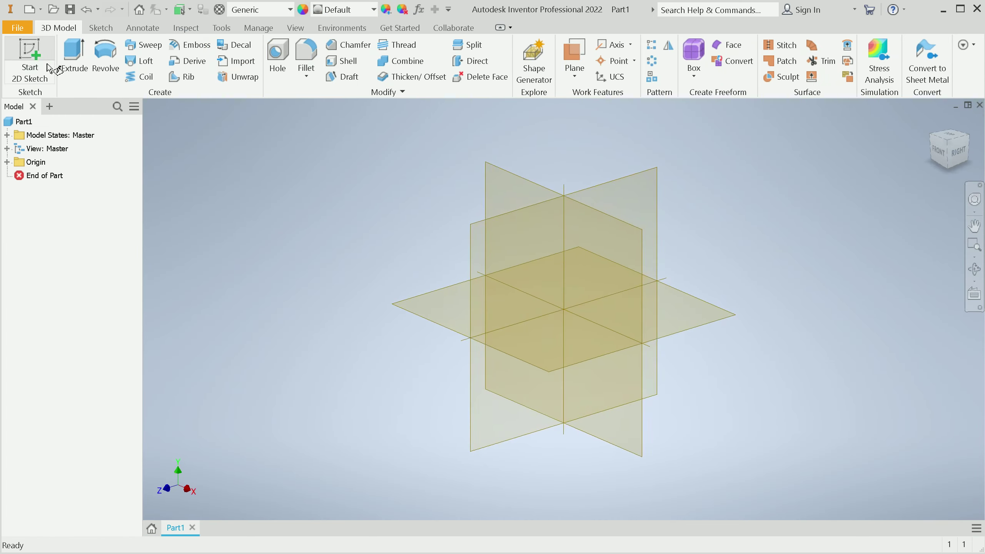
pyautogui.click(446, 314)
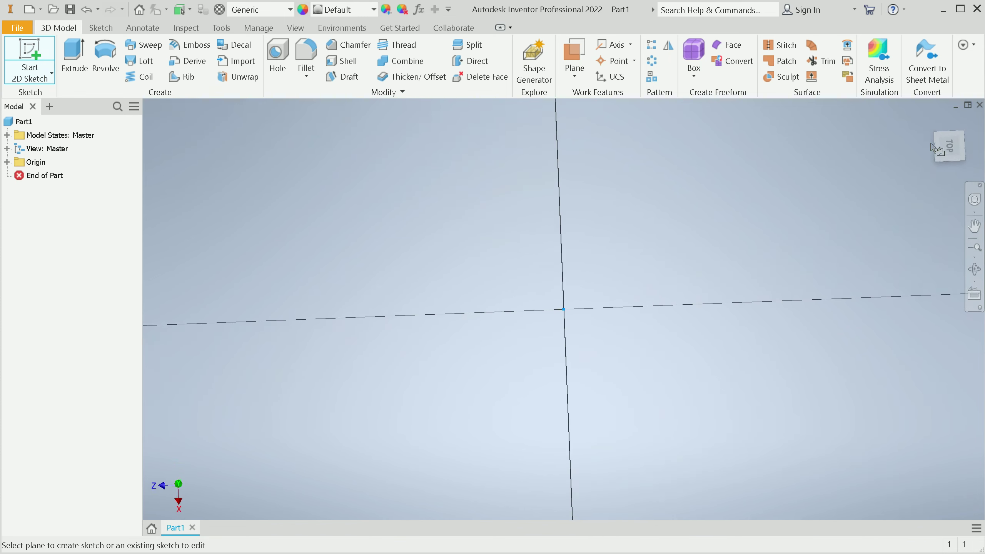
pyautogui.click(968, 125)
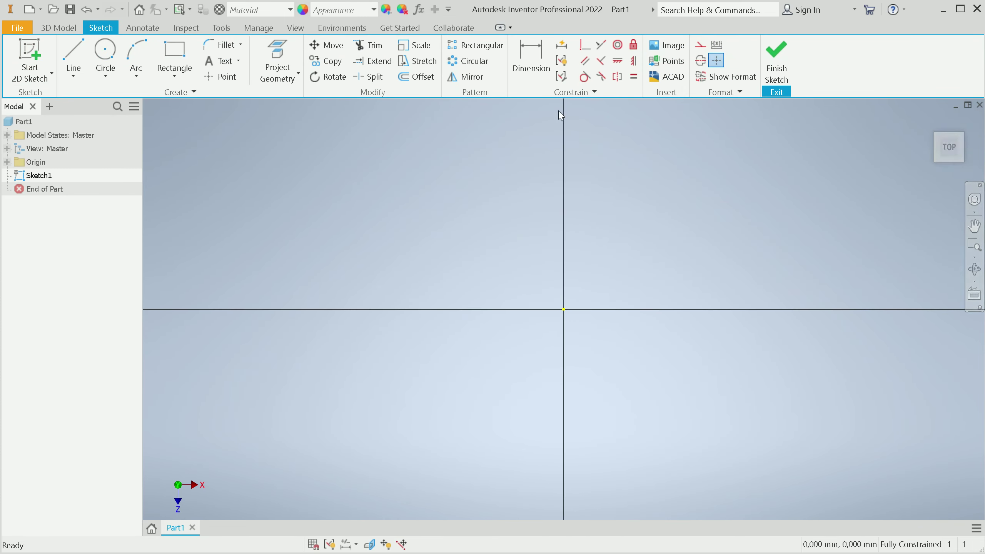
# - Draw a two-point center rectangle at the origin, 9 mm wide and 3,7 mm high
pyautogui.click(175, 76)
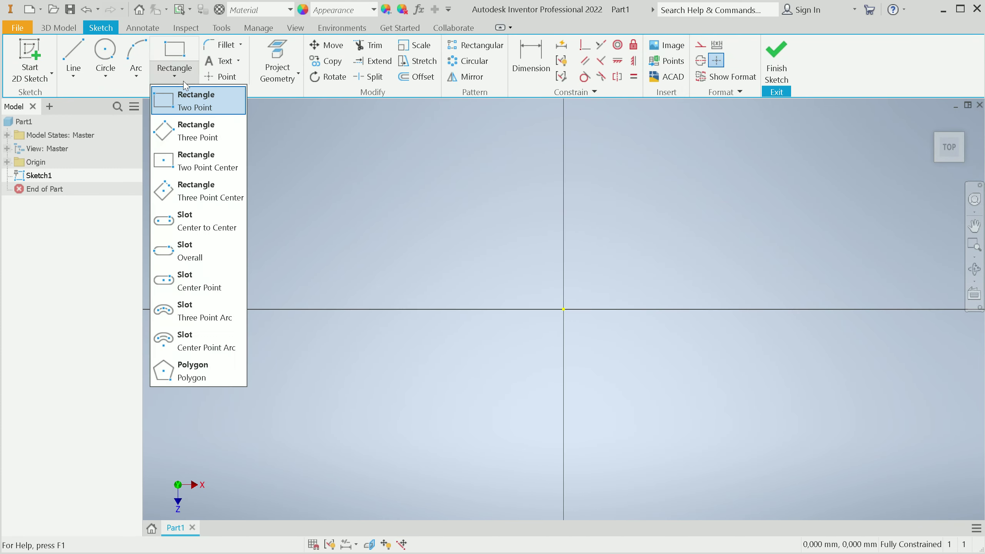
pyautogui.click(187, 159)
pyautogui.click(563, 309)
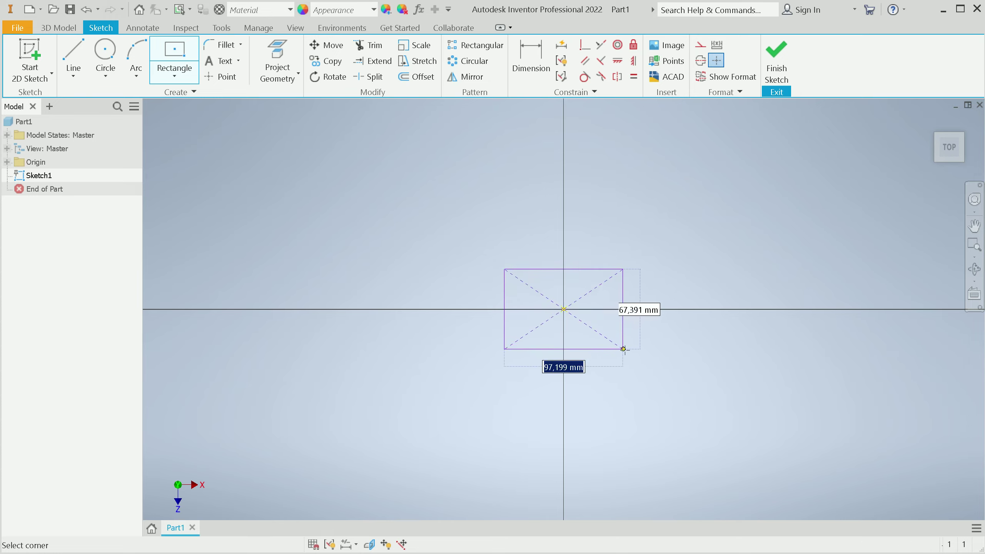
pyautogui.scroll(8, 564, 310)
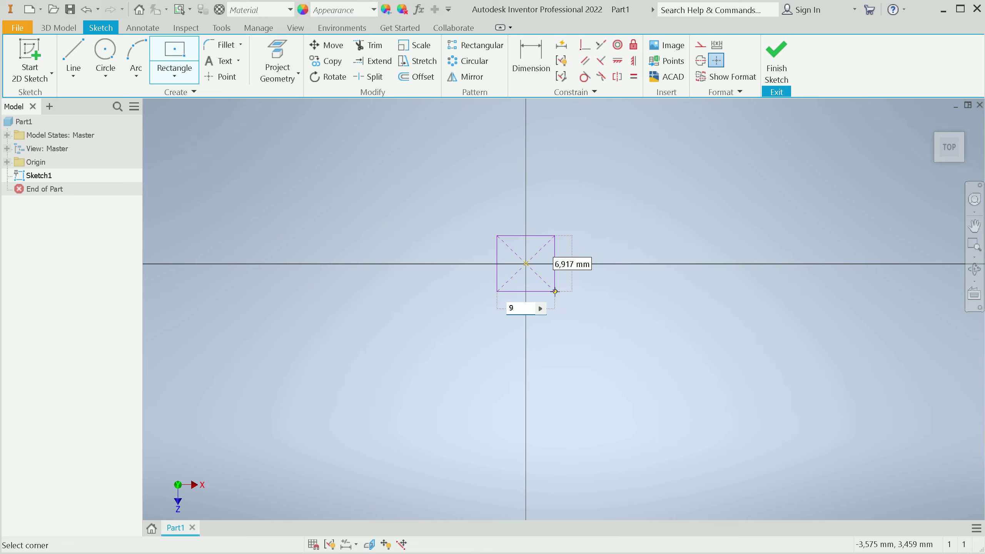
pyautogui.press('Tab')
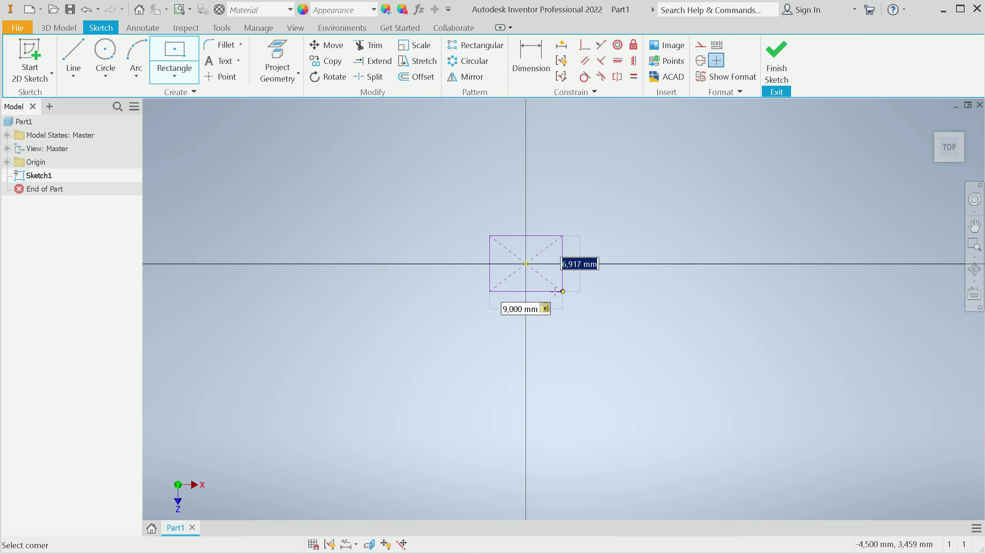
pyautogui.write('3')
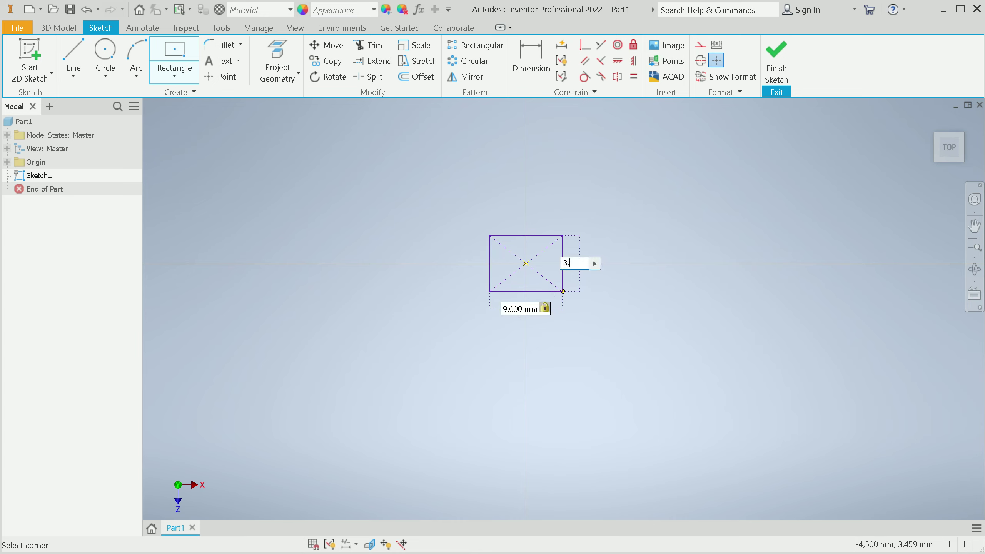
pyautogui.write(',7')
pyautogui.press('Return')
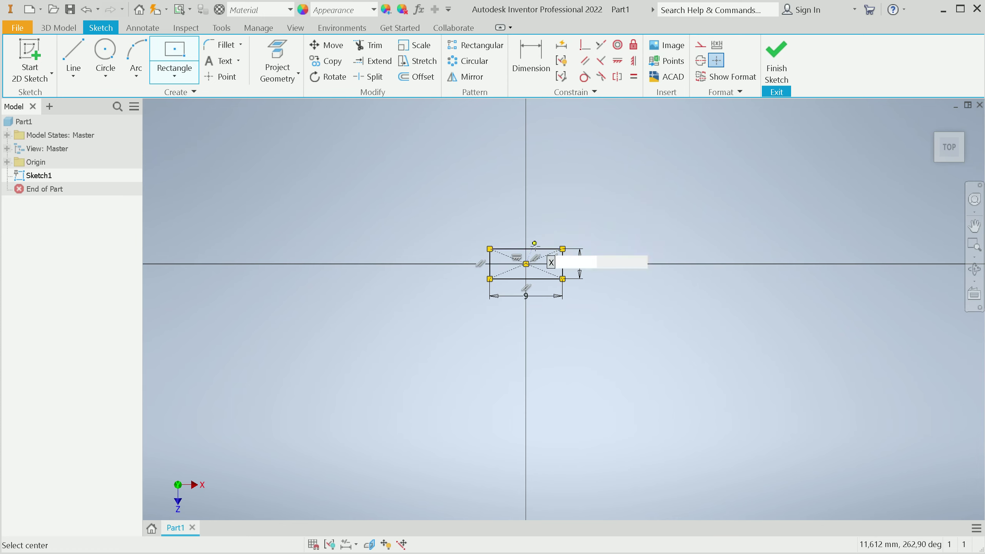
pyautogui.scroll(-6, 526, 263)
pyautogui.rightClick(526, 263)
pyautogui.click(569, 263)
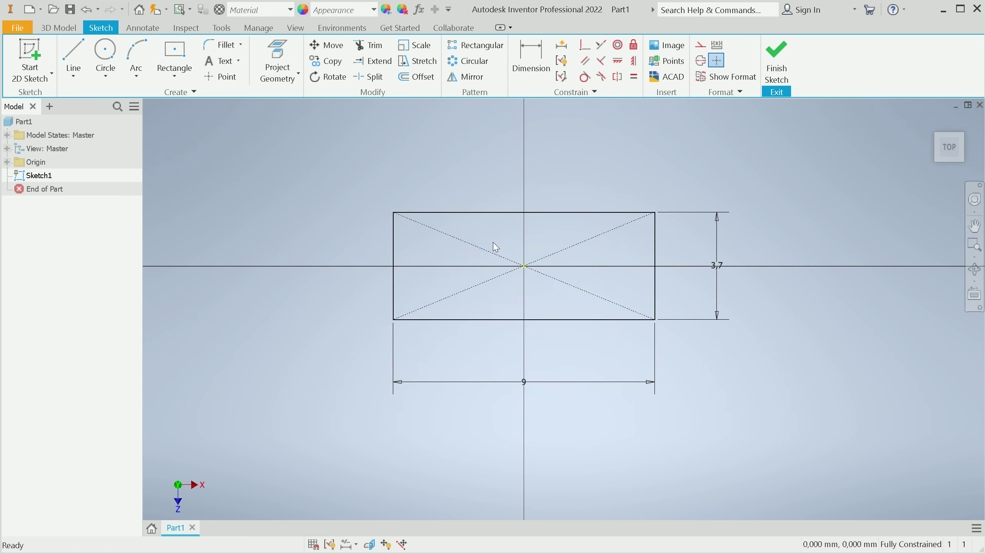
# - Sketch a three-line notch about 1,15 mm wide and 0,23 mm deep inside the rectangle's upper edge, left of center
pyautogui.click(73, 58)
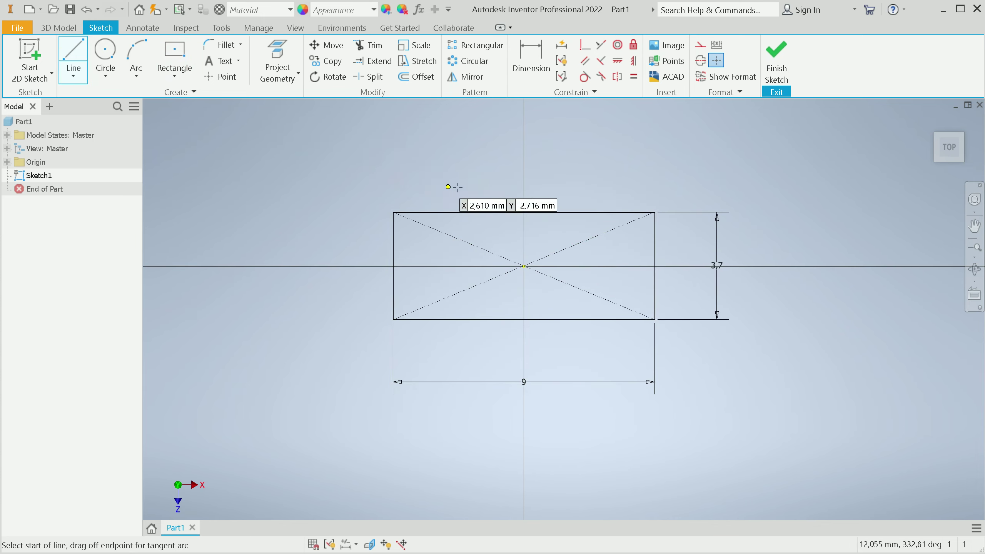
pyautogui.scroll(3, 464, 189)
pyautogui.click(429, 234)
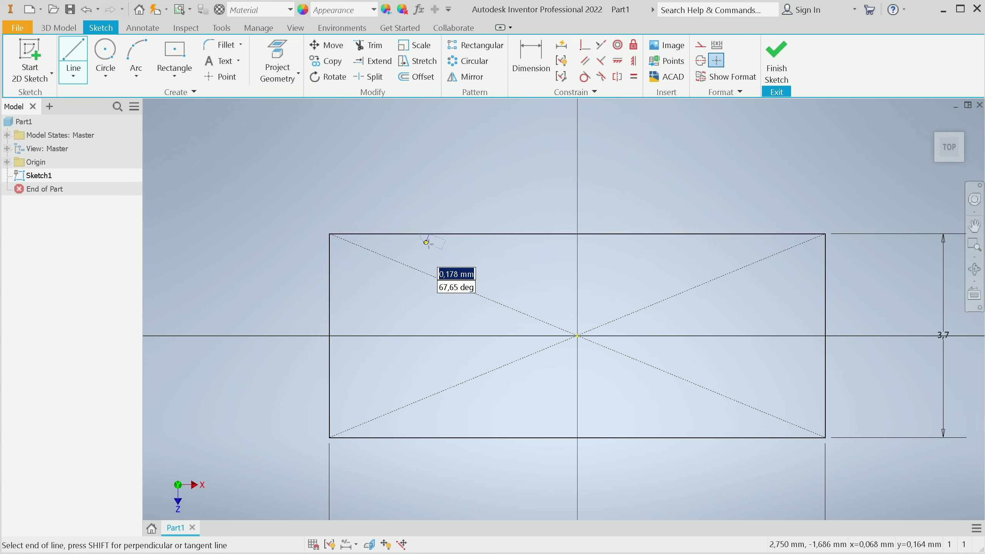
pyautogui.click(429, 246)
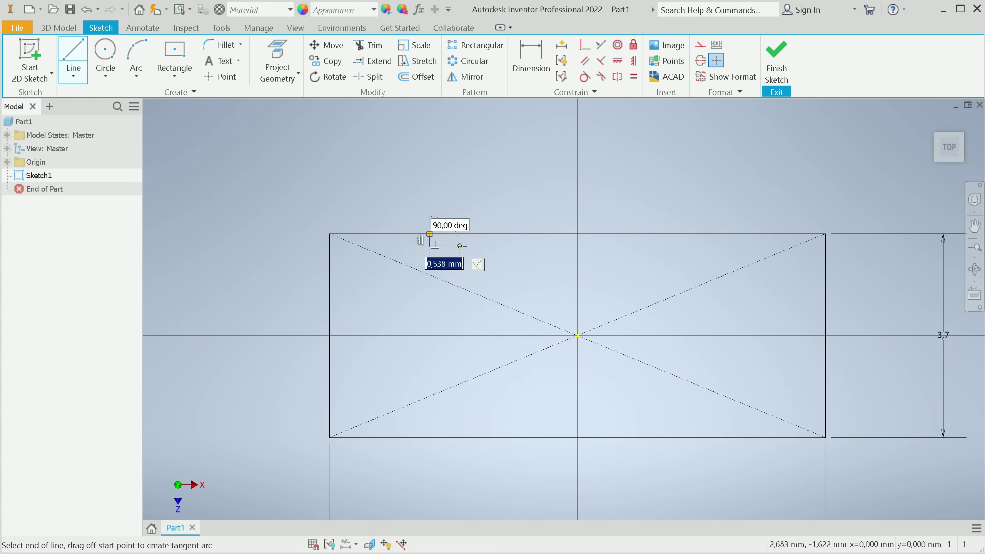
pyautogui.click(493, 240)
pyautogui.click(493, 234)
pyautogui.rightClick(493, 235)
pyautogui.click(543, 246)
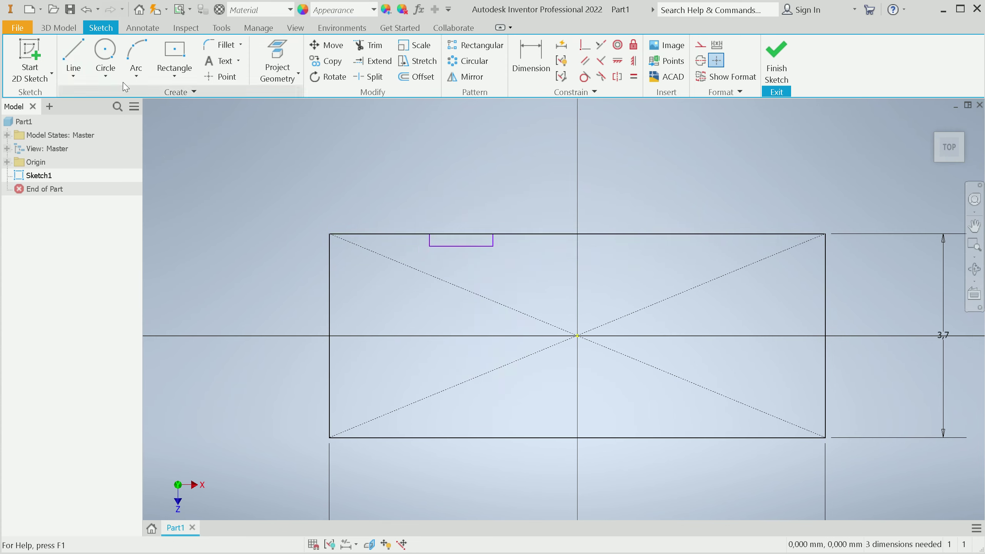
# - Draw a horizontal line between the midpoints of the rectangle's short sides and make it a construction line
pyautogui.click(72, 55)
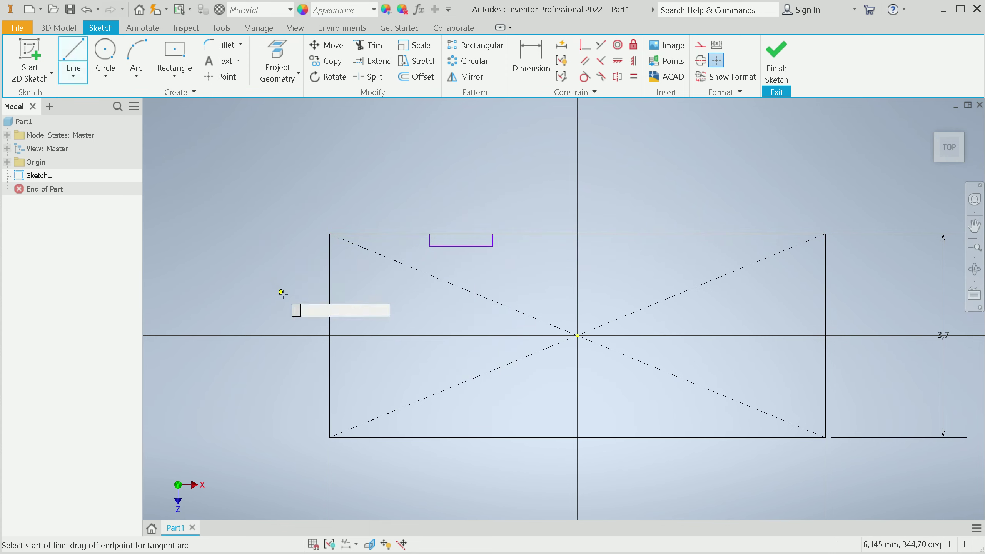
pyautogui.click(329, 336)
pyautogui.click(825, 336)
pyautogui.rightClick(826, 335)
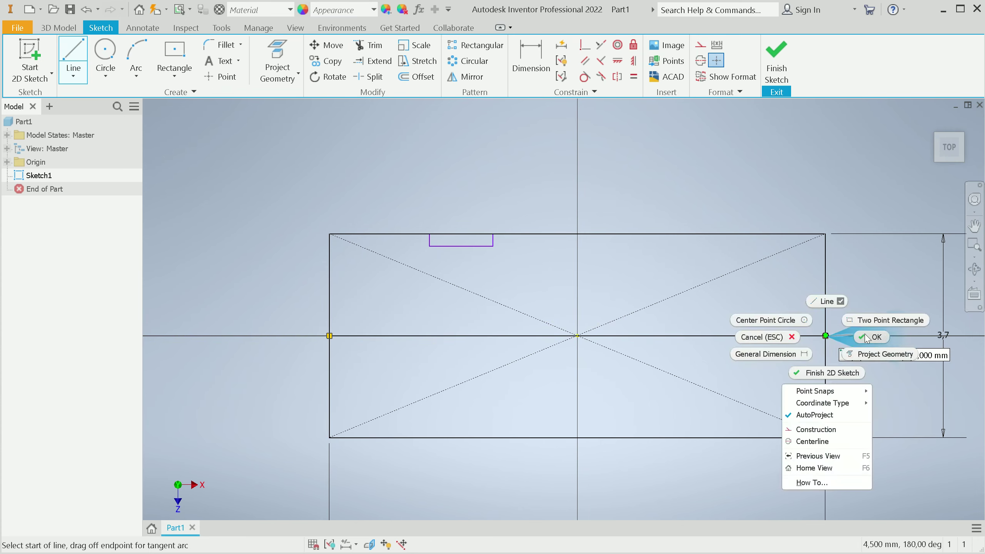
pyautogui.click(804, 339)
pyautogui.rightClick(805, 338)
pyautogui.click(849, 334)
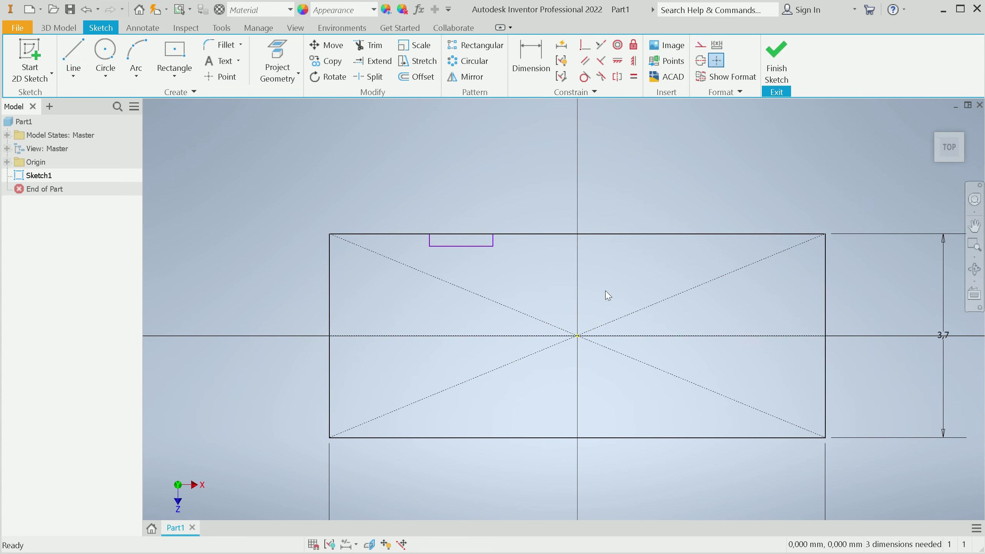
# - Dimension the notch's width and set it to 1 mm
pyautogui.click(528, 77)
pyautogui.click(447, 247)
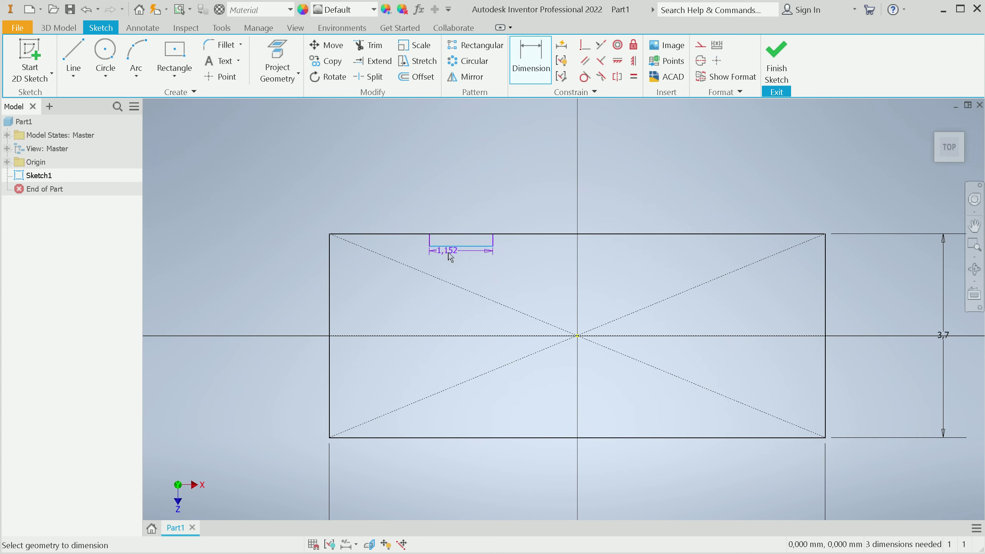
pyautogui.click(460, 263)
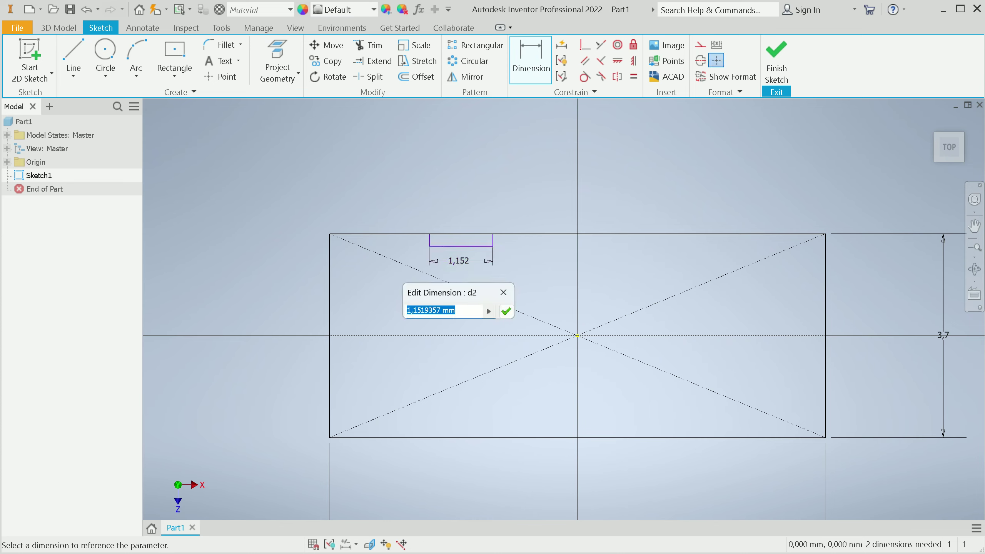
pyautogui.write('1')
pyautogui.press('Return')
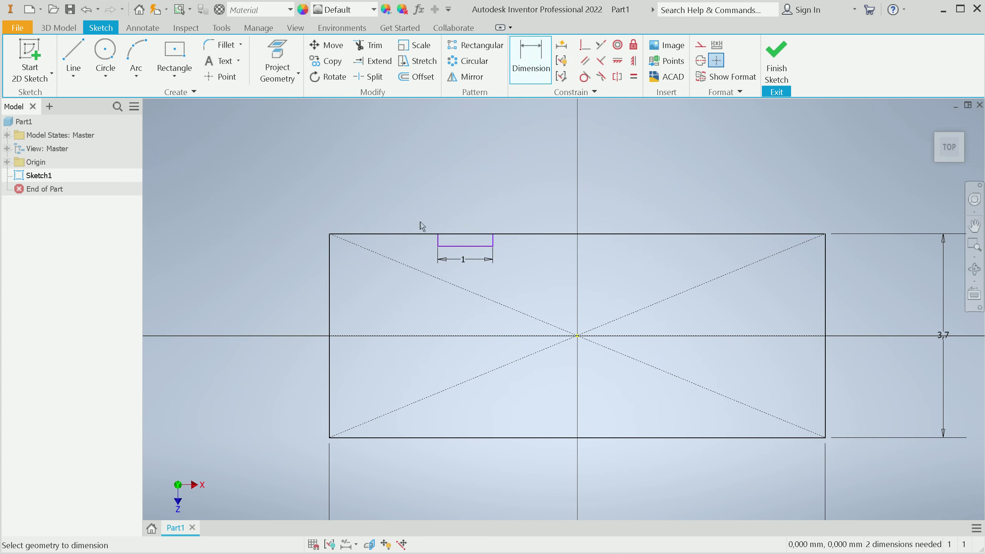
# - Dimension the notch's depth and set it to 0,1 mm
pyautogui.scroll(-3, 448, 245)
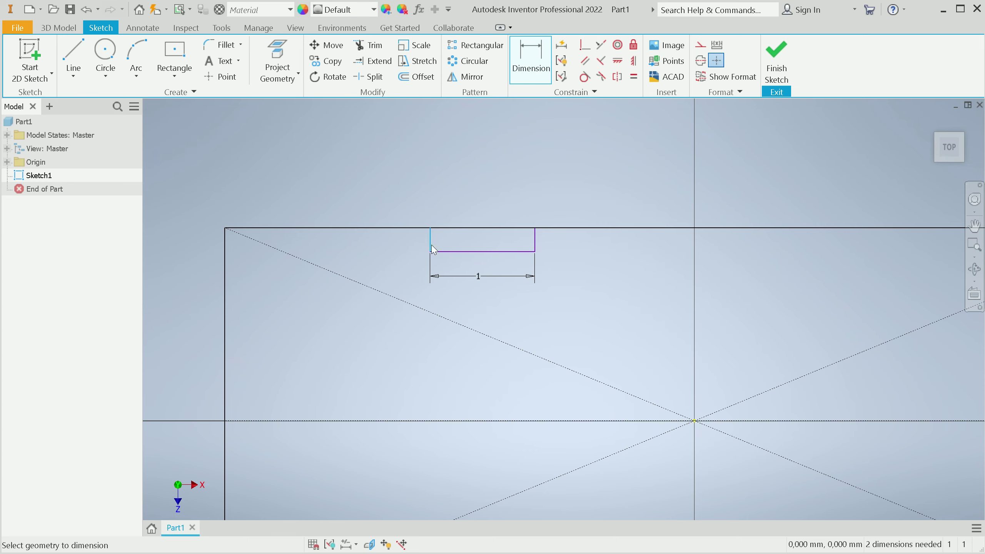
pyautogui.click(409, 246)
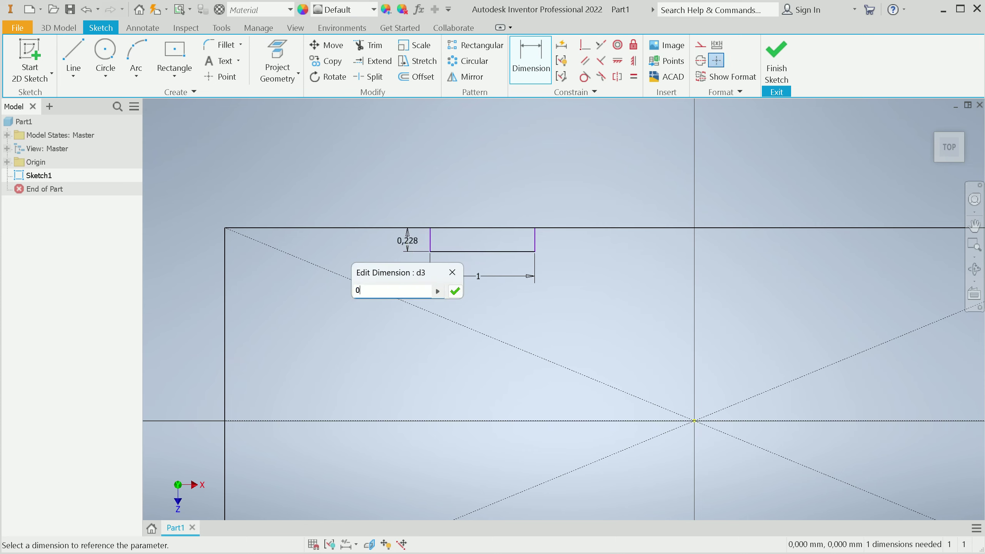
pyautogui.press('Return')
pyautogui.rightClick(462, 189)
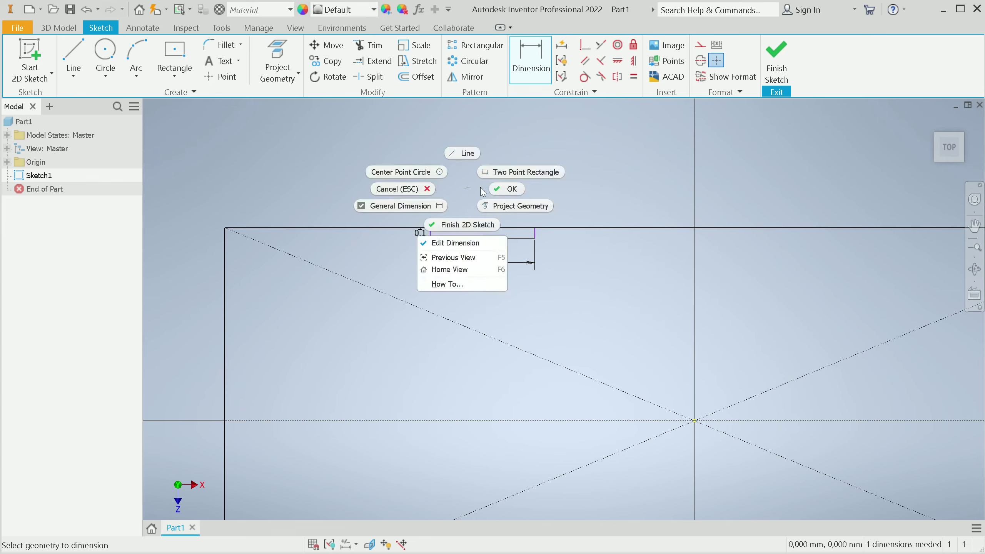
pyautogui.click(507, 189)
# - Draw a vertical line between the midpoints of the rectangle's long sides and make it a construction line
pyautogui.click(530, 62)
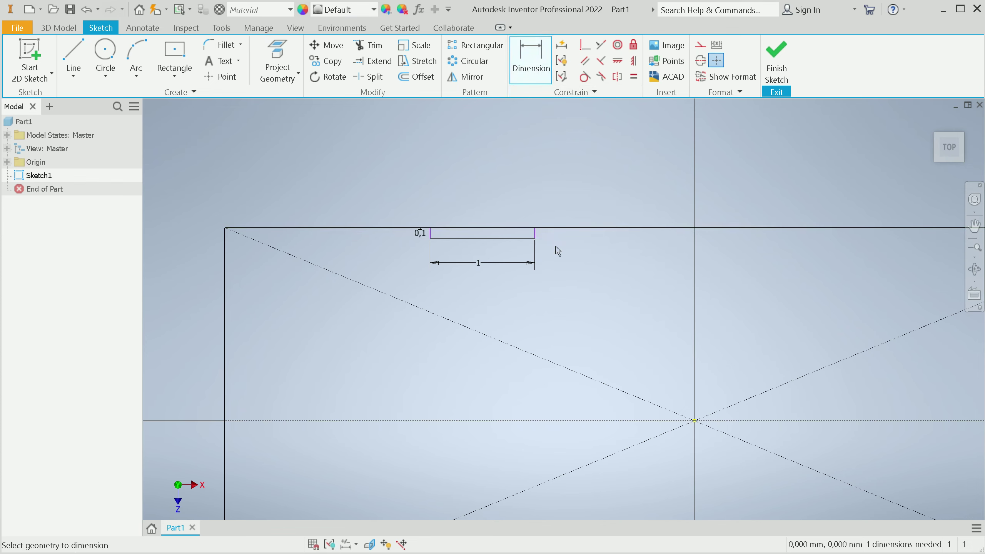
pyautogui.scroll(-3, 554, 248)
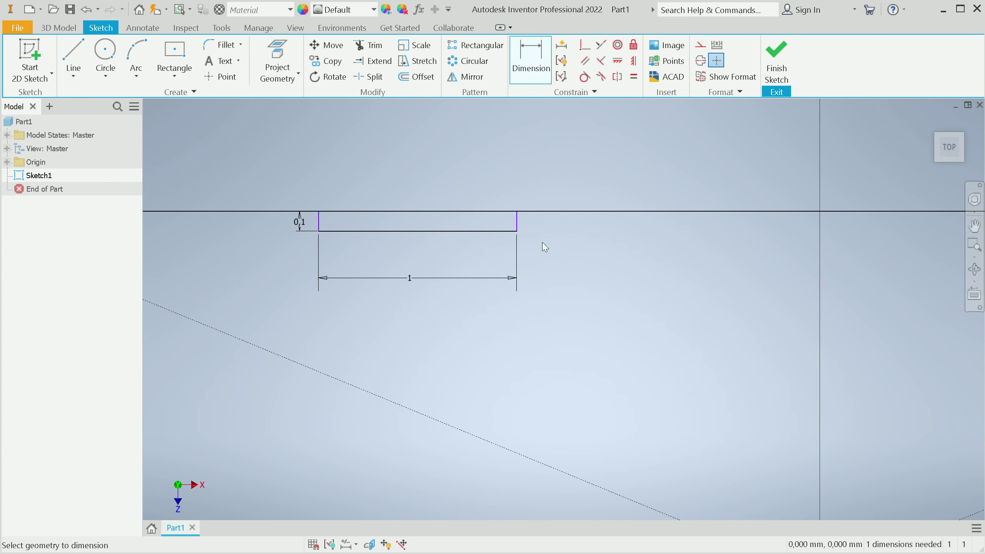
pyautogui.scroll(5, 578, 250)
pyautogui.click(73, 59)
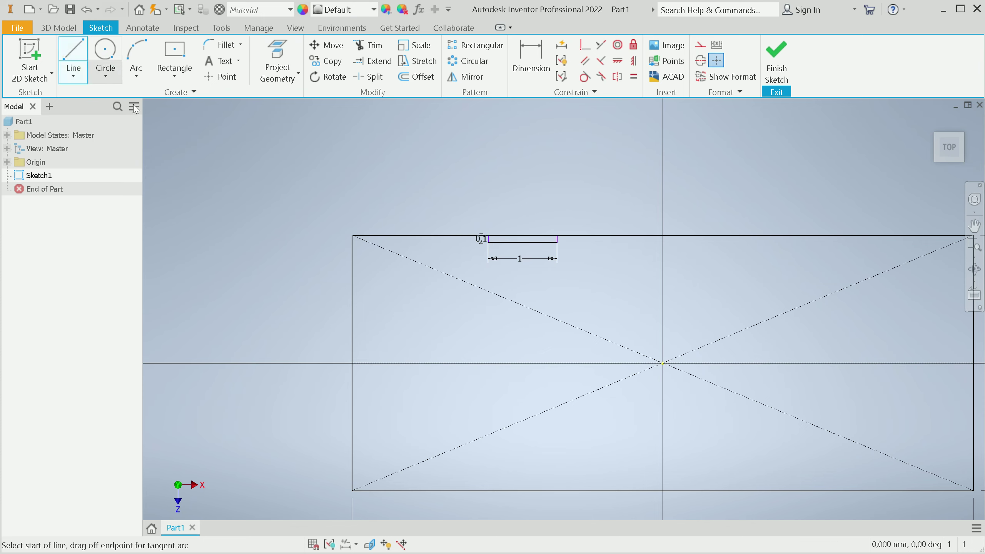
pyautogui.click(662, 236)
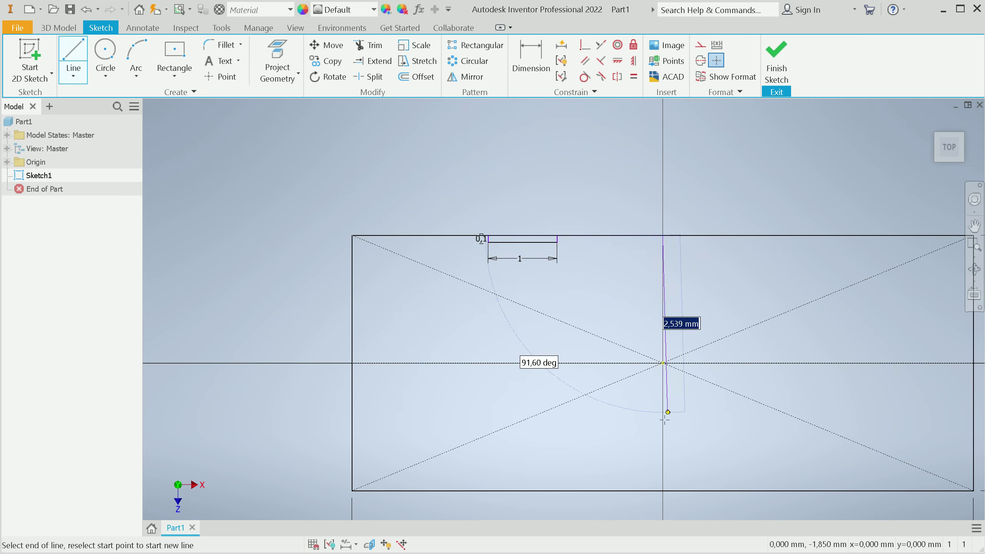
pyautogui.doubleClick(663, 490)
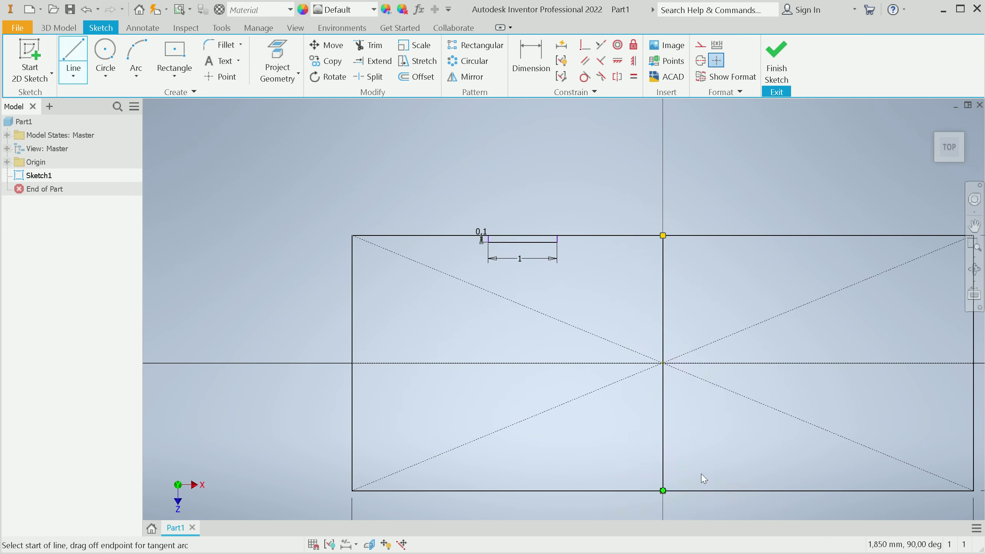
pyautogui.press('Escape')
pyautogui.click(663, 446)
pyautogui.rightClick(665, 447)
pyautogui.click(719, 450)
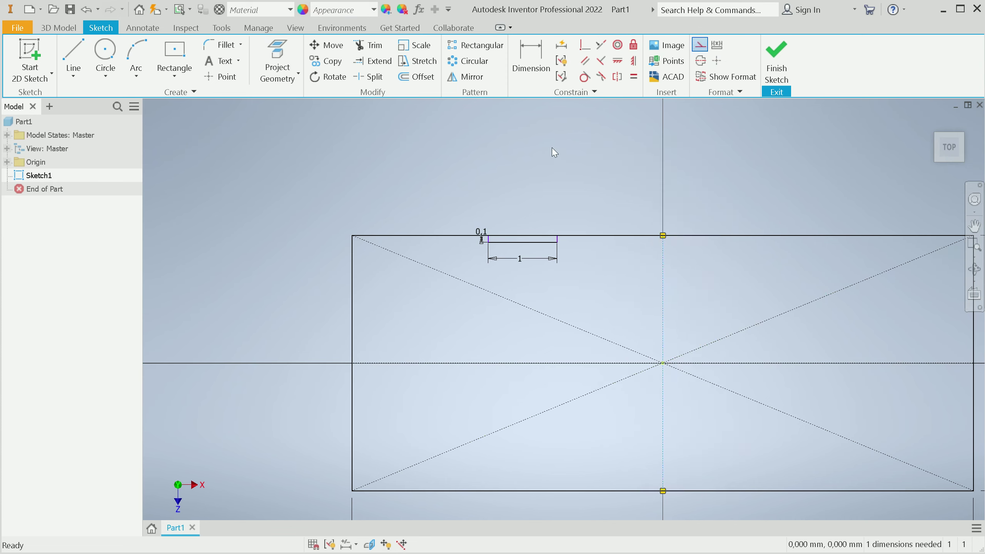
# - Dimension the distance from the notch's right side to the vertical construction line and set it to 1,75 mm
pyautogui.press('d')
pyautogui.scroll(5, 582, 236)
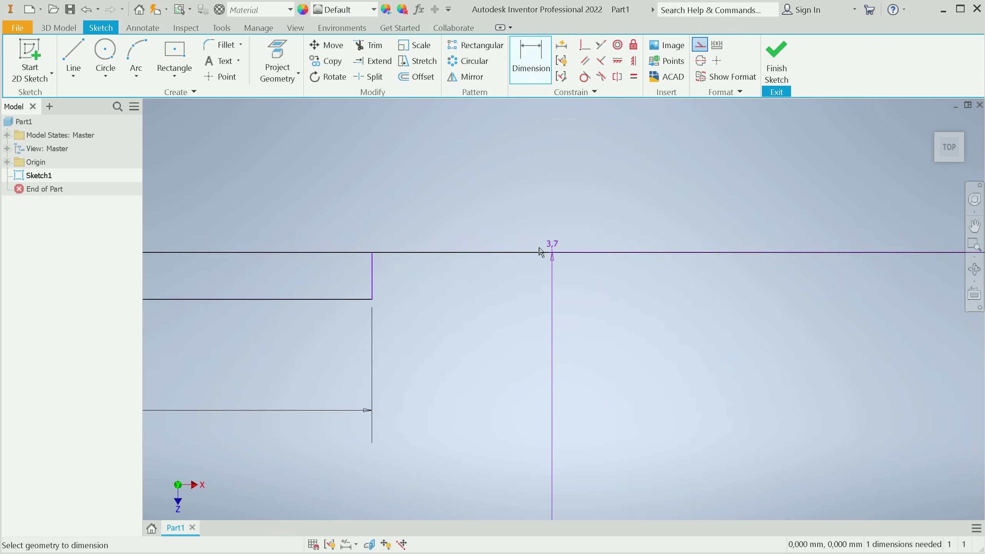
pyautogui.click(373, 288)
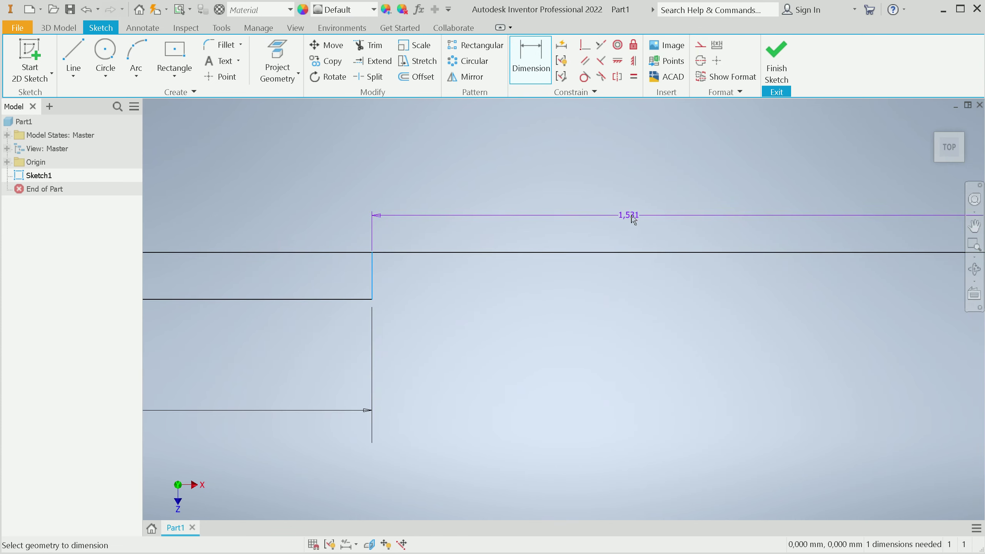
pyautogui.click(664, 210)
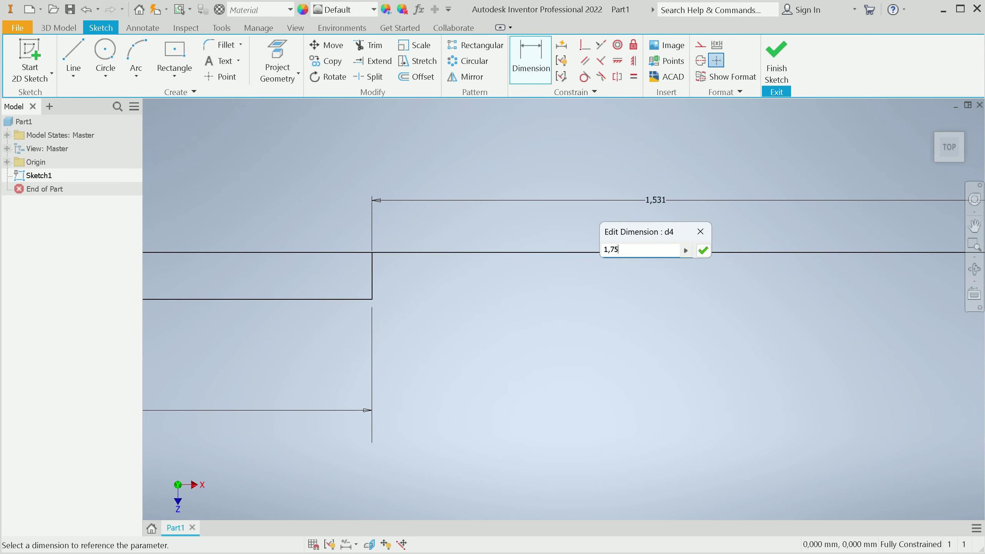
pyautogui.press('Return')
pyautogui.scroll(-6, 616, 248)
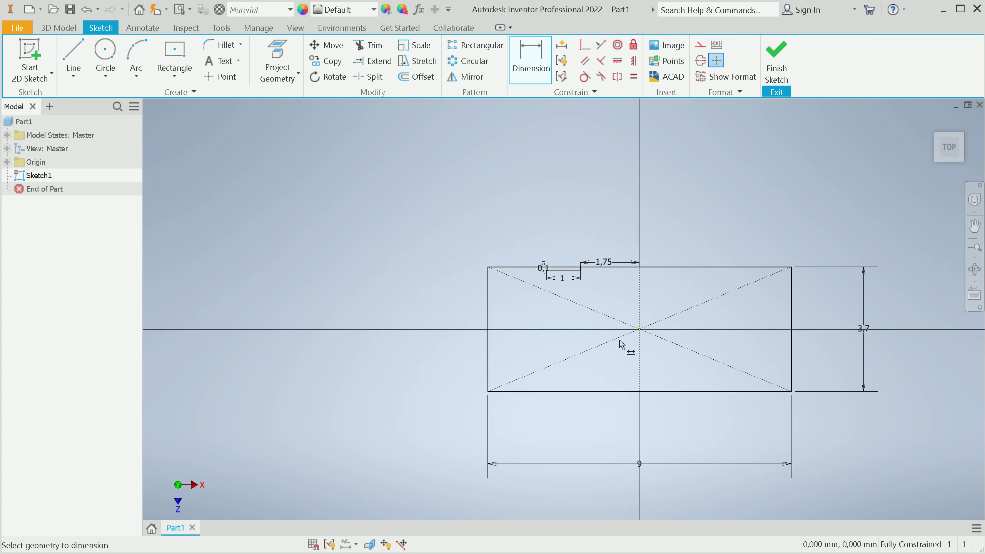
# - Mirror the notch's three lines across the vertical construction line
pyautogui.scroll(3, 620, 347)
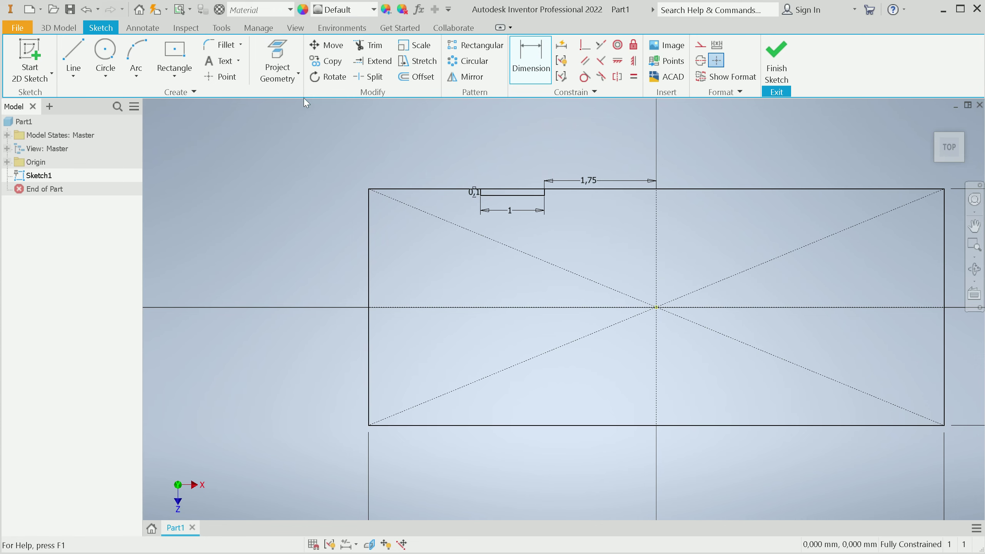
pyautogui.click(465, 77)
pyautogui.scroll(3, 519, 201)
pyautogui.click(449, 190)
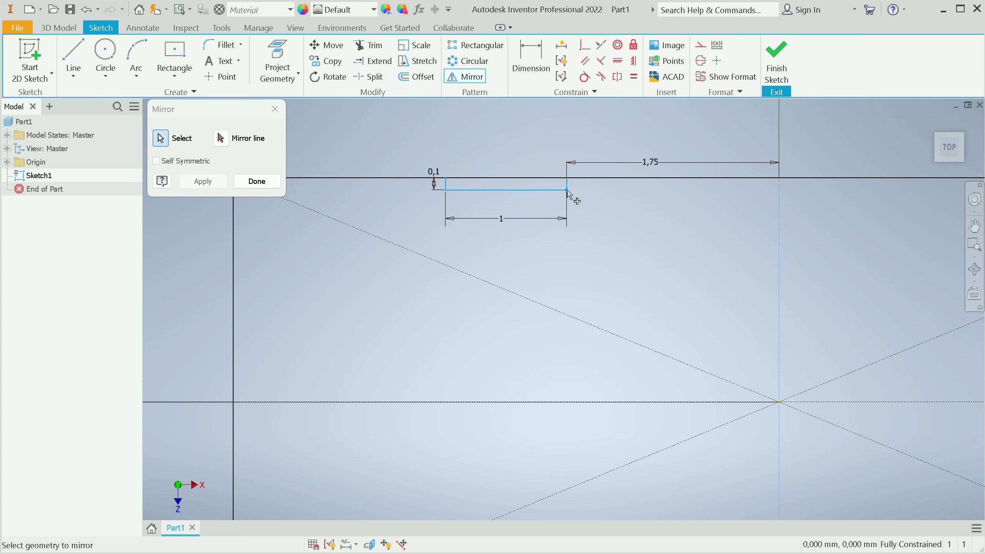
pyautogui.click(220, 139)
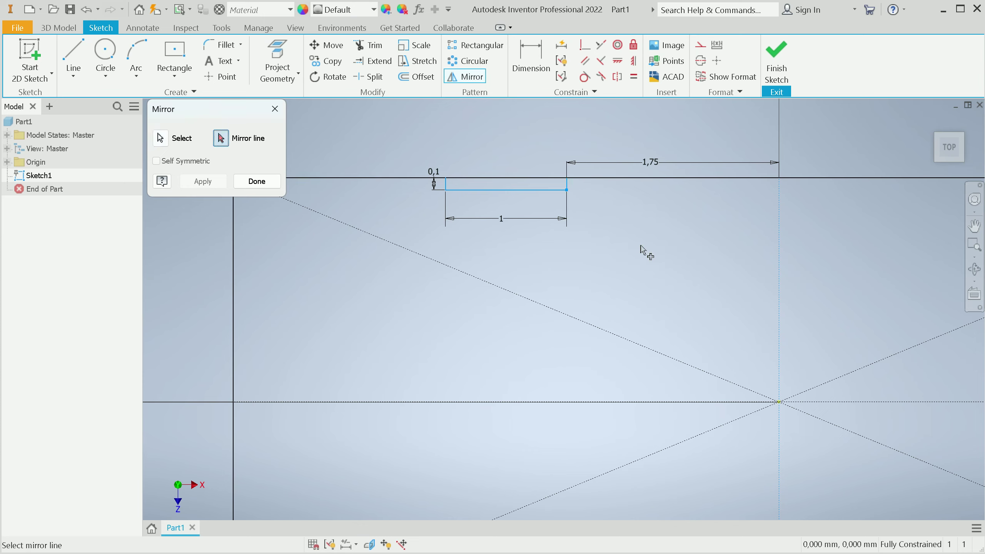
pyautogui.click(779, 251)
pyautogui.scroll(-5, 721, 276)
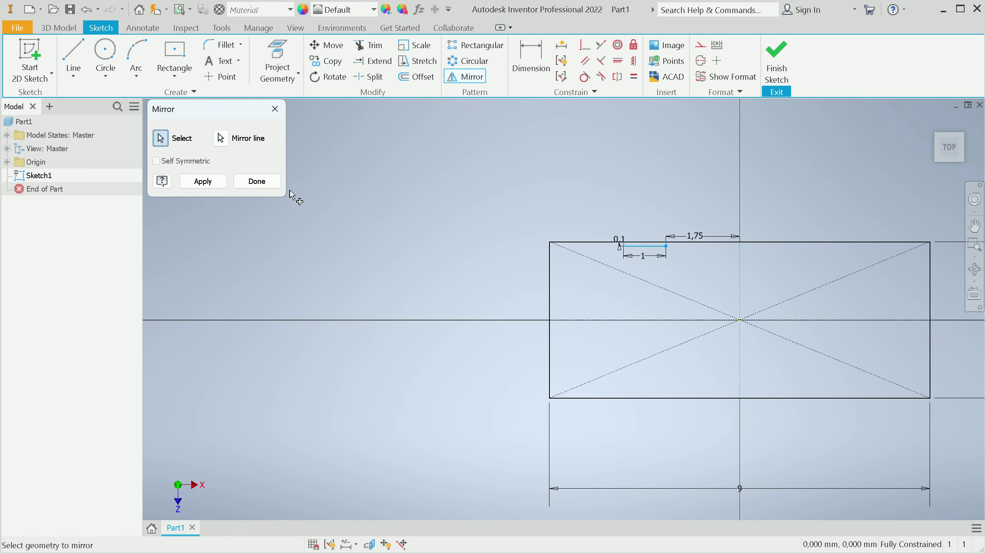
pyautogui.click(214, 183)
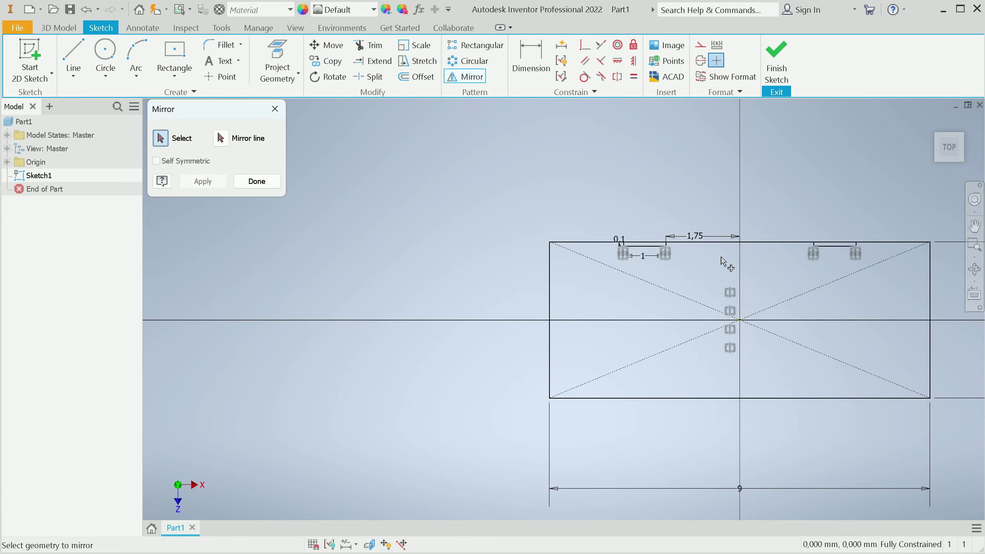
# - Mirror both upper notches across the horizontal construction line onto the rectangle's lower edge
pyautogui.scroll(6, 723, 264)
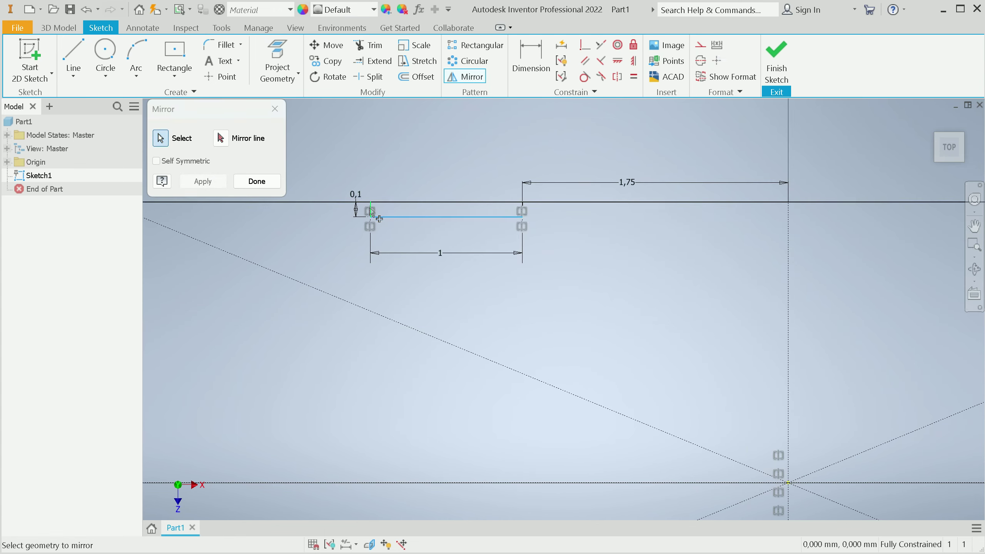
pyautogui.scroll(-4, 526, 215)
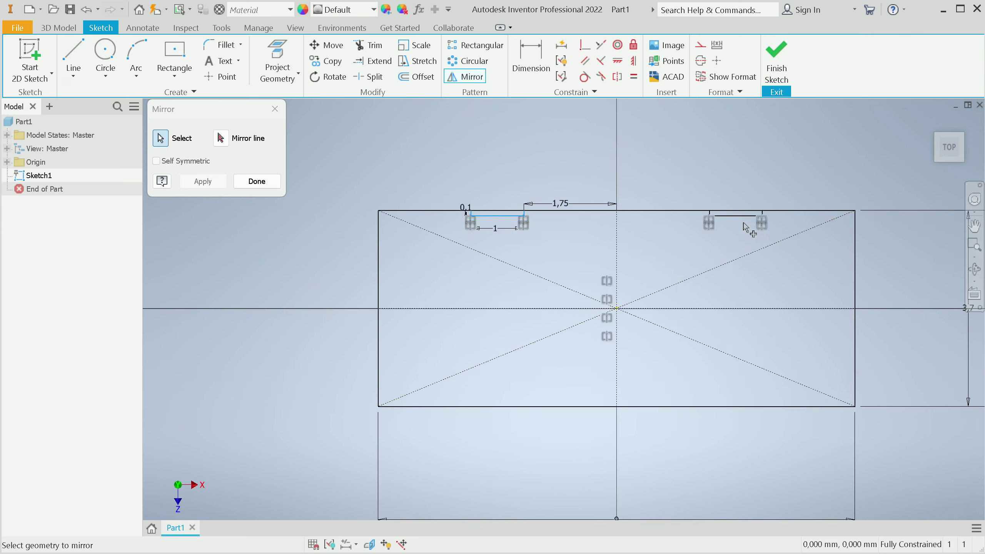
pyautogui.scroll(6, 744, 225)
pyautogui.click(635, 207)
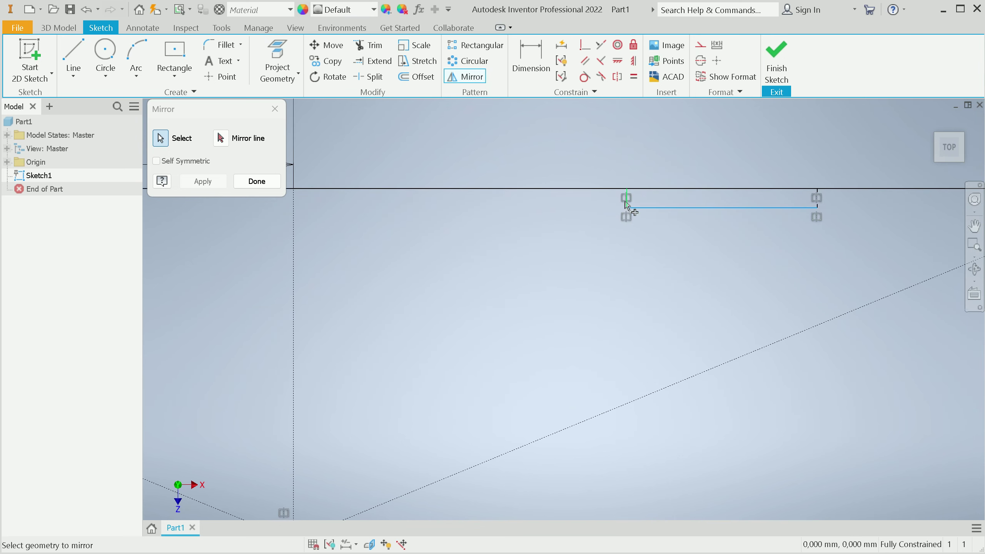
pyautogui.scroll(-10, 817, 201)
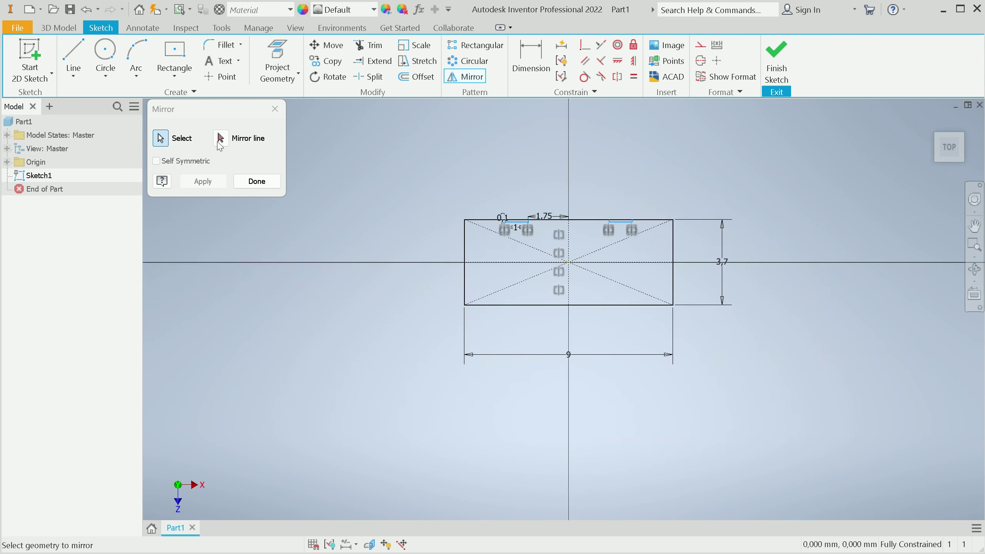
pyautogui.click(220, 138)
pyautogui.click(547, 263)
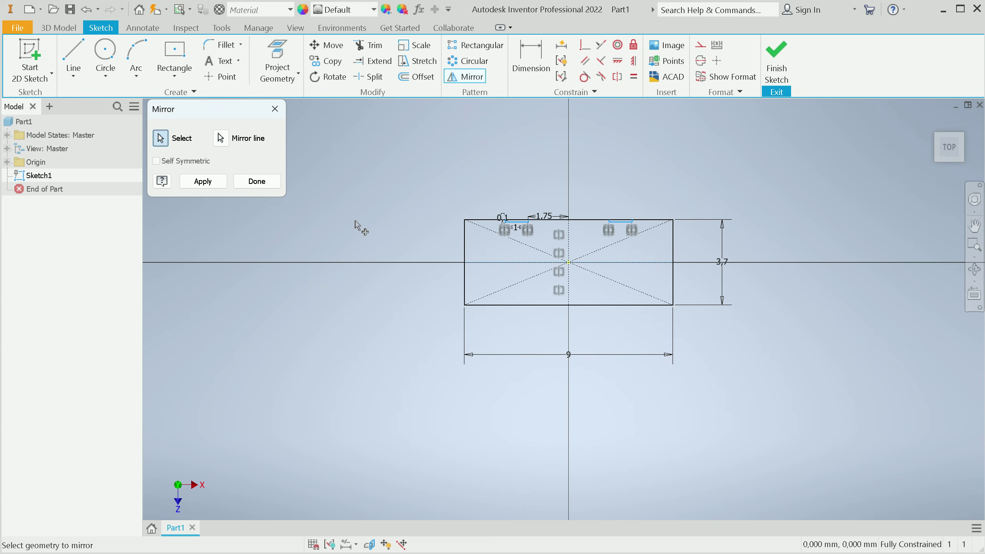
pyautogui.click(202, 181)
pyautogui.click(256, 182)
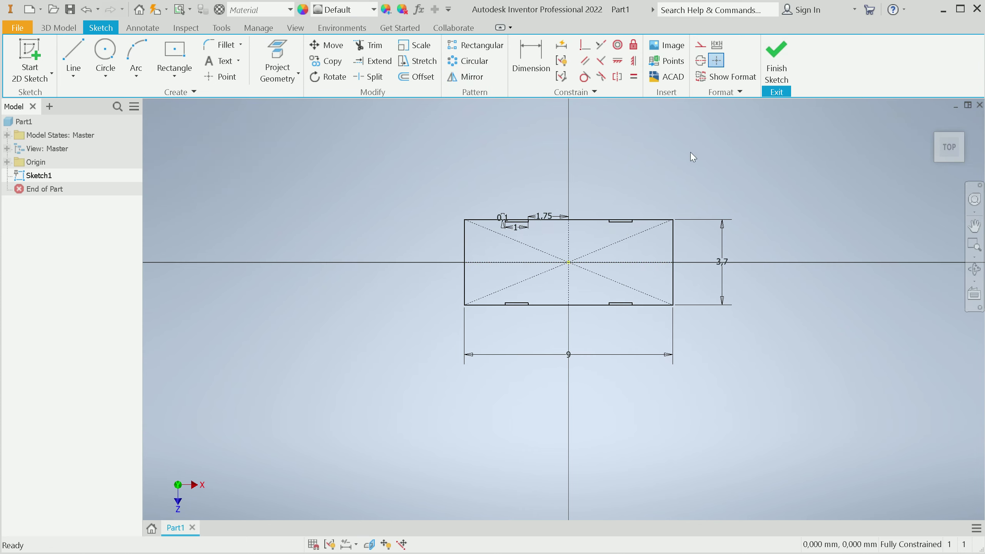
# - Finish the sketch and extrude the notched rectangle profile 1 mm
pyautogui.click(776, 62)
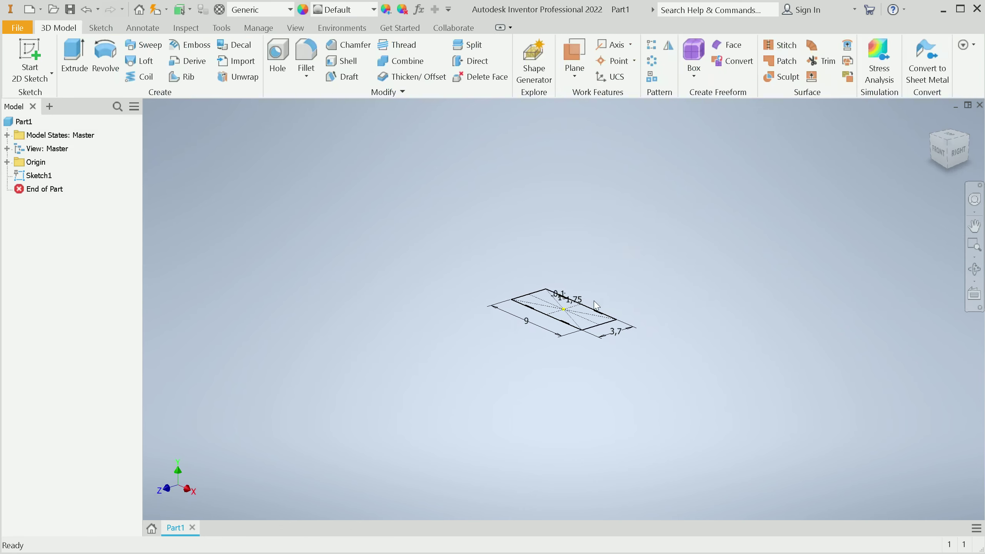
pyautogui.click(73, 59)
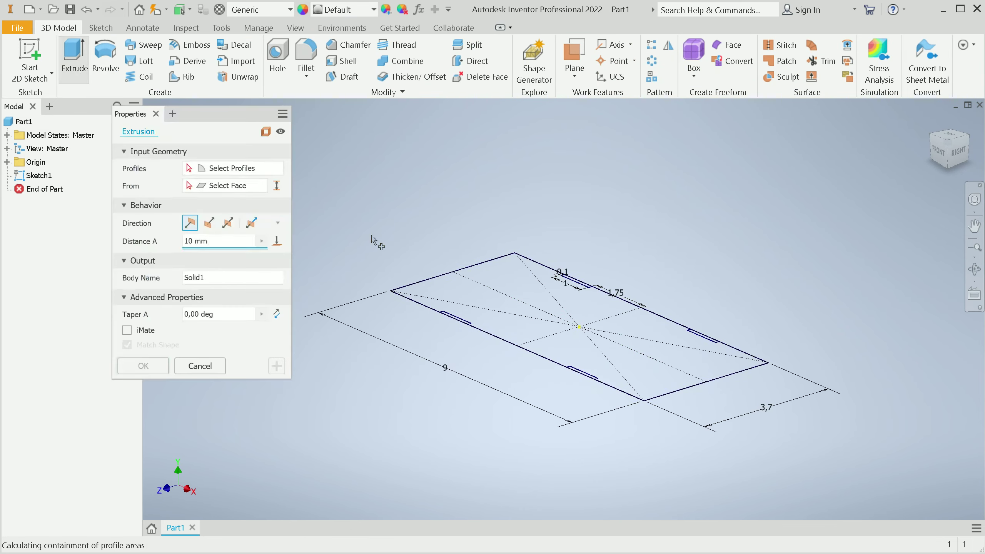
pyautogui.click(484, 293)
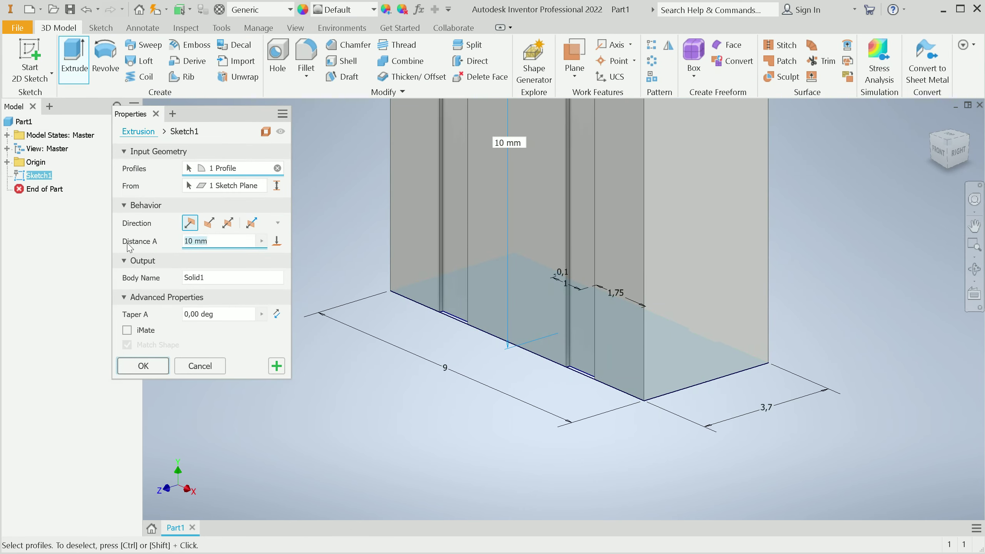
pyautogui.write('1')
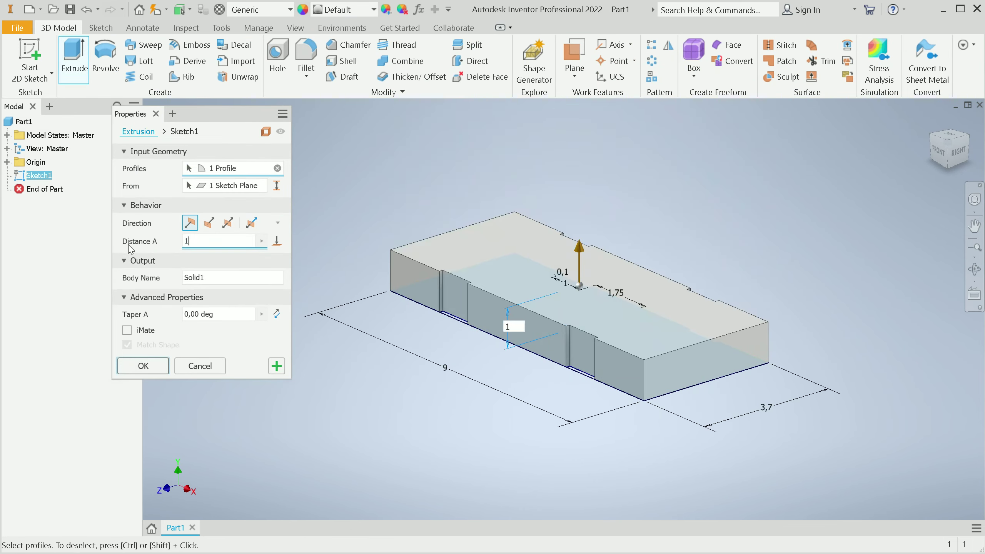
pyautogui.click(143, 366)
# - Start a new sketch on the block's bottom face
pyautogui.click(947, 167)
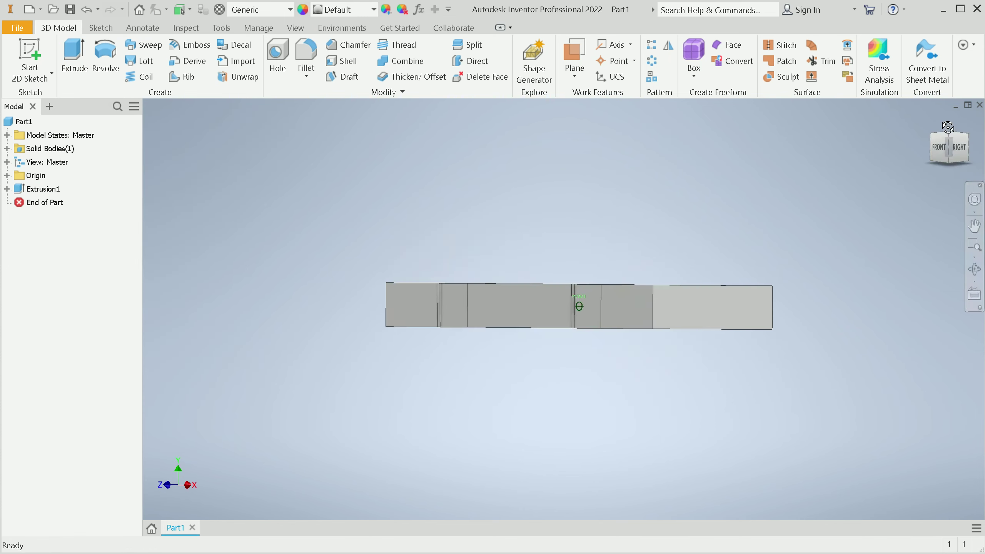
pyautogui.click(617, 352)
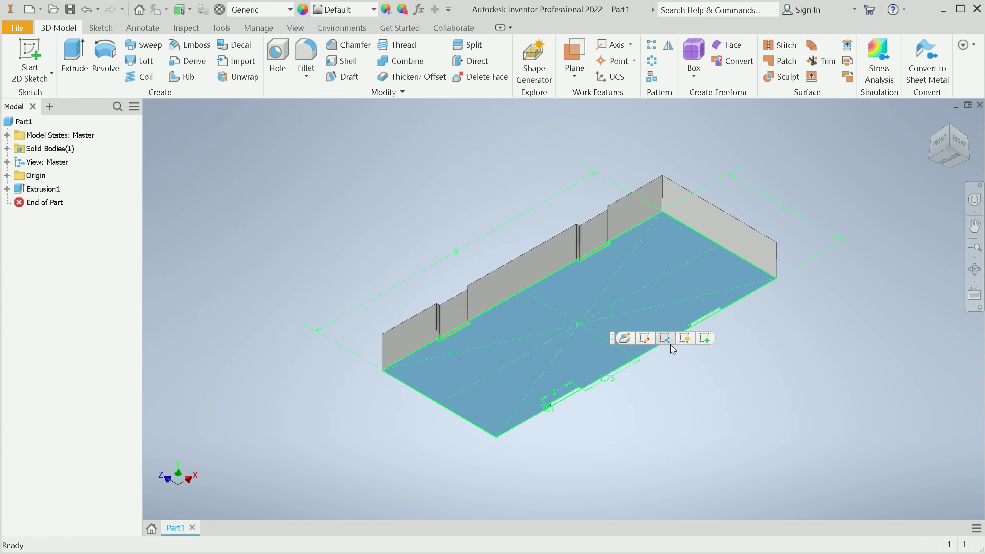
pyautogui.click(702, 339)
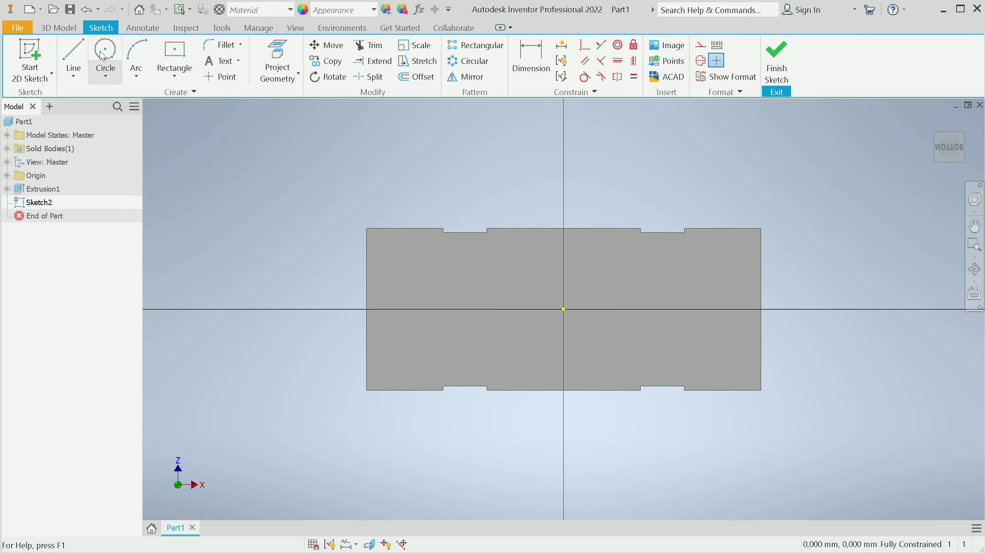
# - Sketch three circles about 0,7 mm in diameter along the horizontal axis, one at the origin and one on each side
pyautogui.click(105, 54)
pyautogui.click(563, 309)
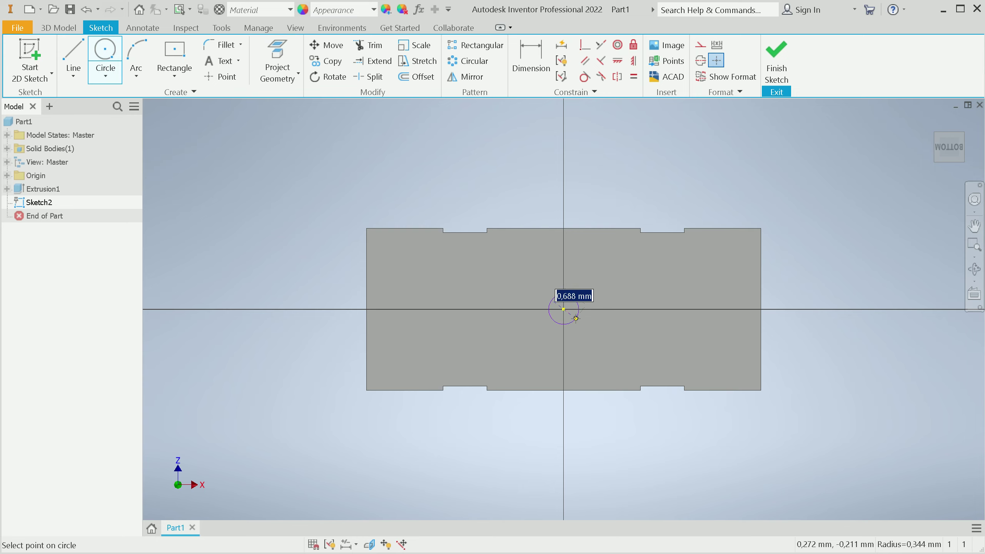
pyautogui.click(576, 318)
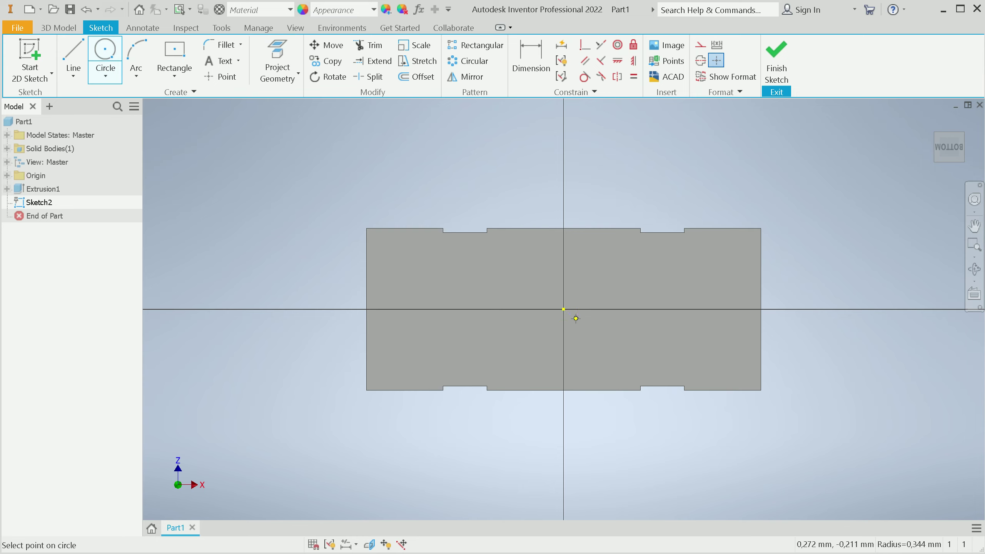
pyautogui.click(497, 309)
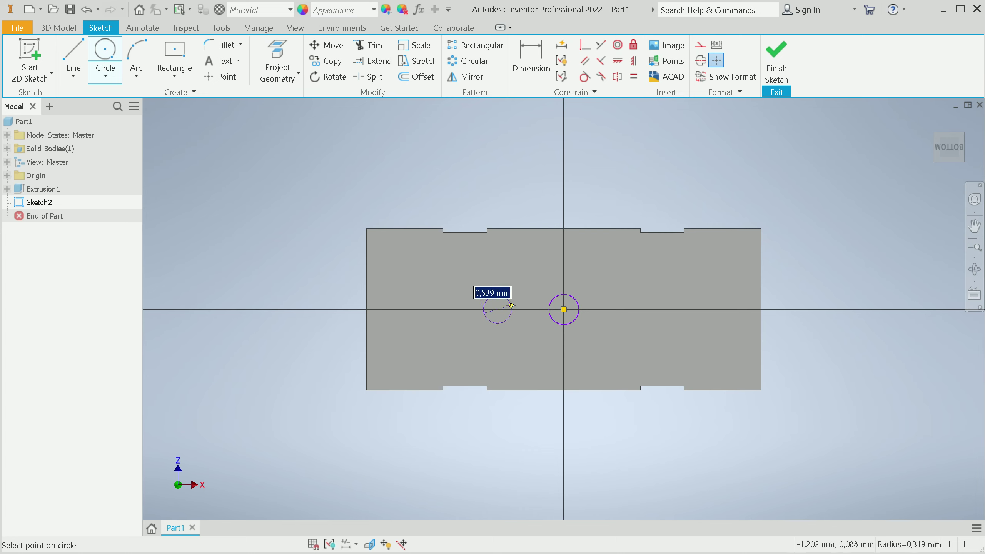
pyautogui.click(507, 298)
pyautogui.click(628, 309)
pyautogui.click(643, 307)
# - Dimension the distance between the left and middle circle centers and set it to 2,5 mm
pyautogui.rightClick(642, 301)
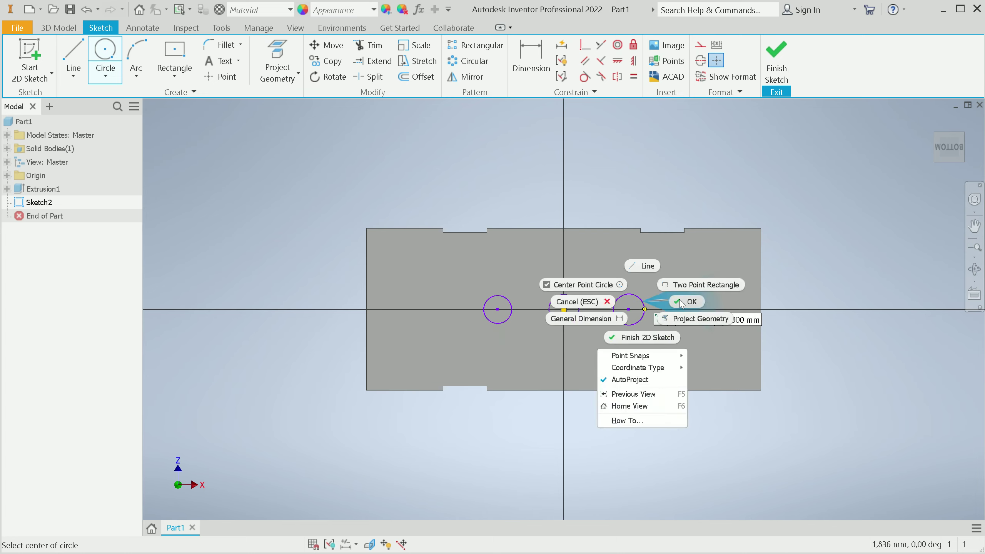
pyautogui.click(582, 317)
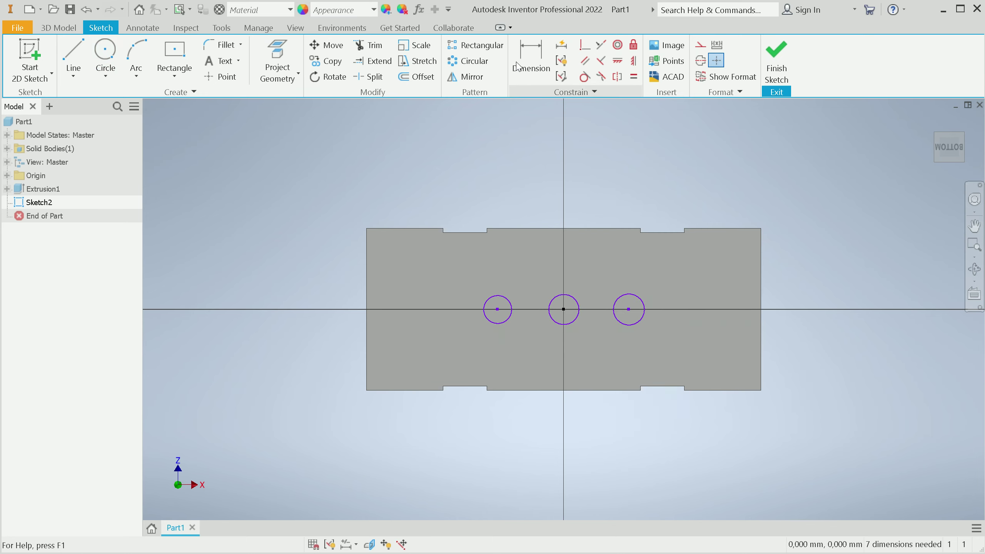
pyautogui.click(497, 309)
pyautogui.click(526, 338)
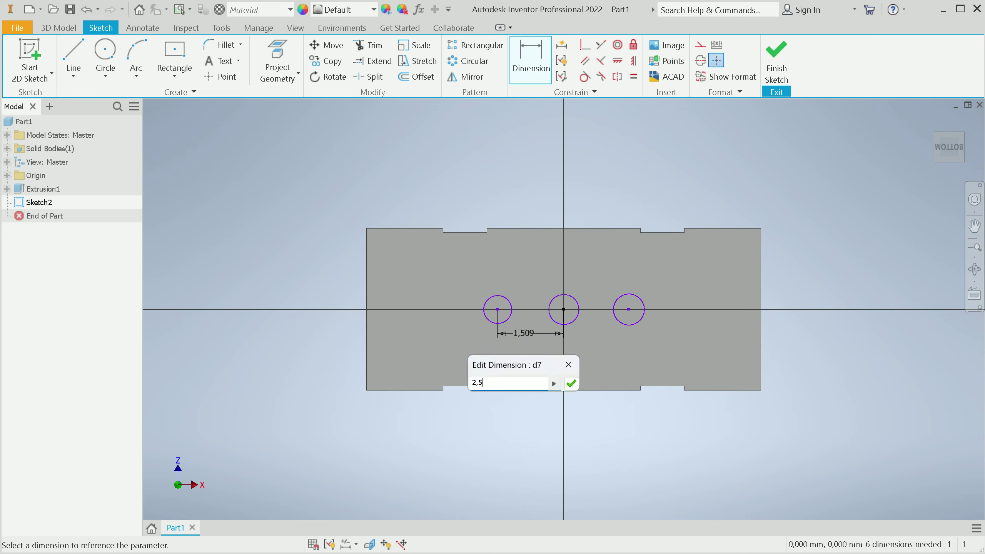
pyautogui.press('Return')
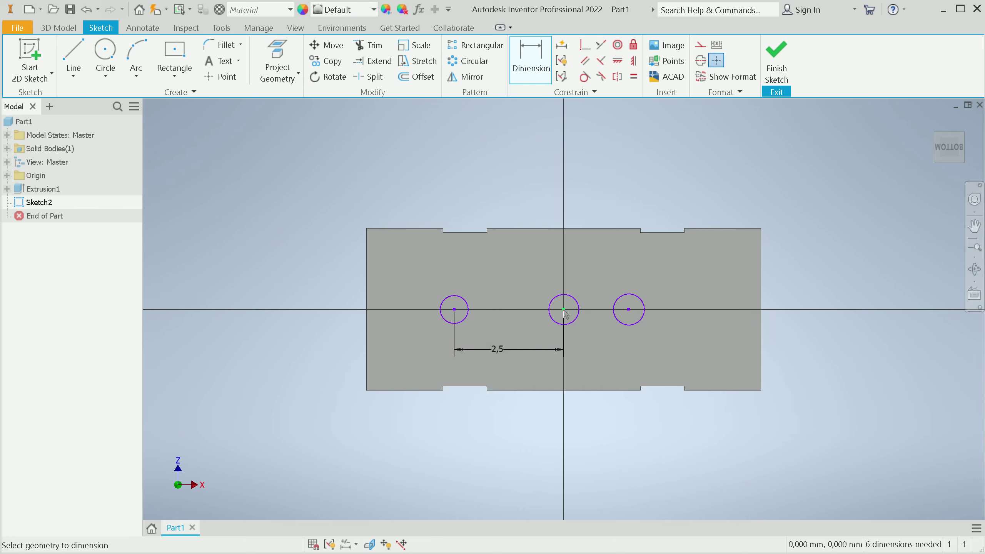
# - Dimension the distance between the middle and right circle centers and set it to 2,5 mm
pyautogui.click(629, 310)
pyautogui.click(603, 350)
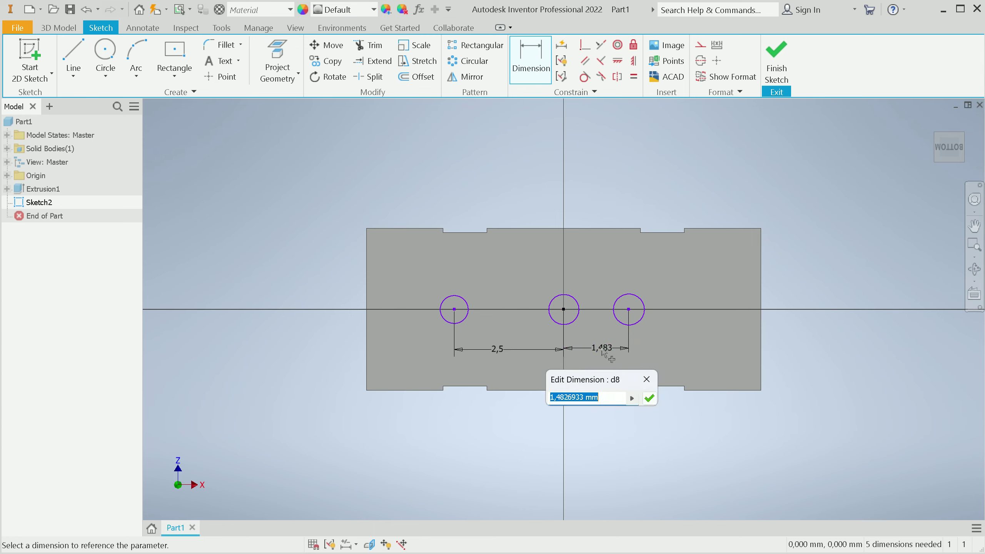
pyautogui.write('2,5')
pyautogui.press('Return')
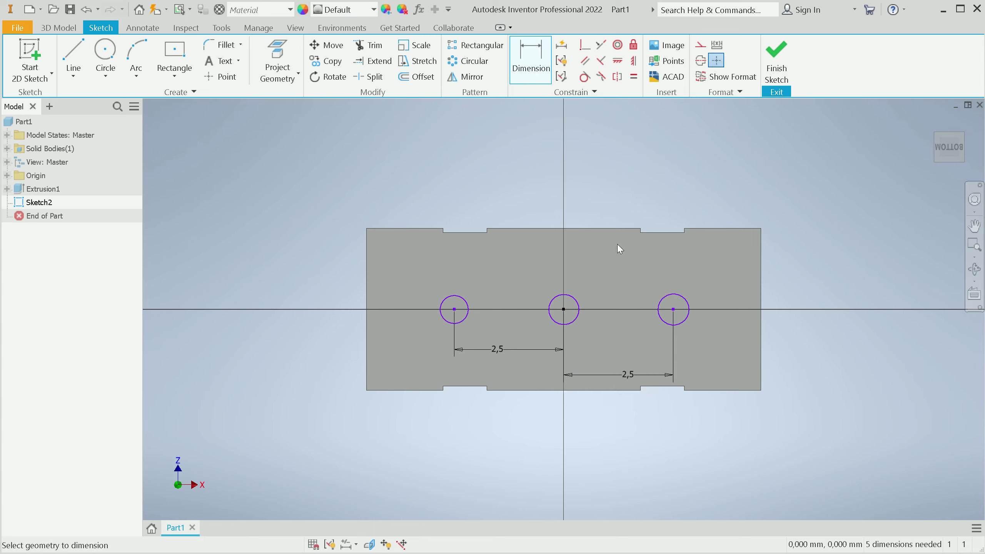
# - Dimension the middle circle's diameter and set it to 0,5 mm
pyautogui.click(572, 321)
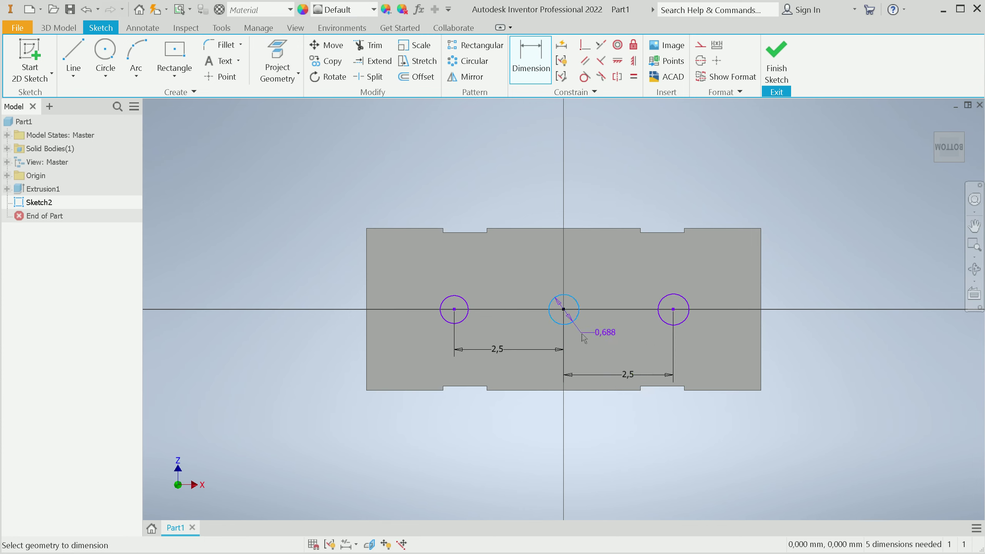
pyautogui.click(578, 330)
pyautogui.write('0,')
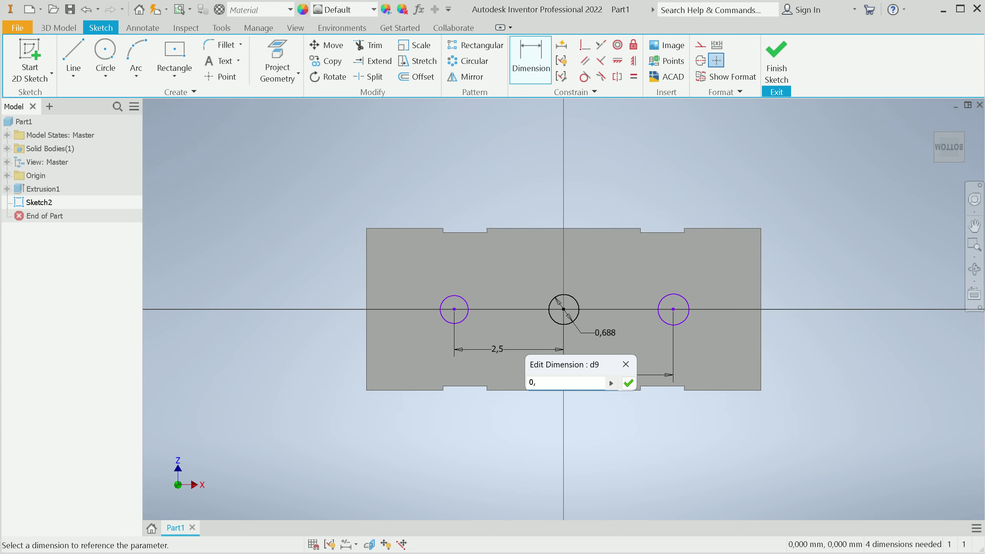
pyautogui.write('5')
pyautogui.press('Return')
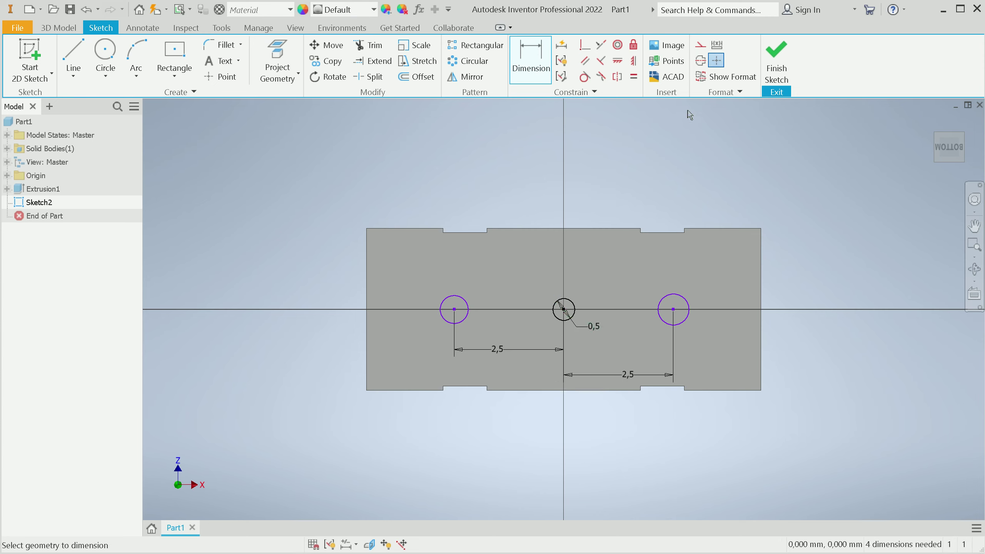
# - Apply equal constraints so the left and right circles match the middle circle's diameter
pyautogui.click(633, 77)
pyautogui.click(557, 302)
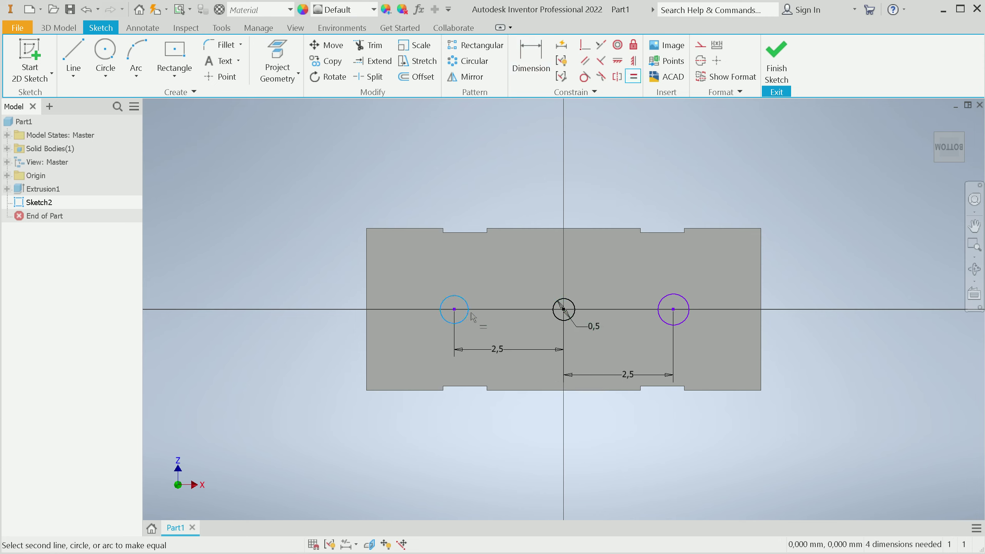
pyautogui.click(557, 315)
pyautogui.click(556, 315)
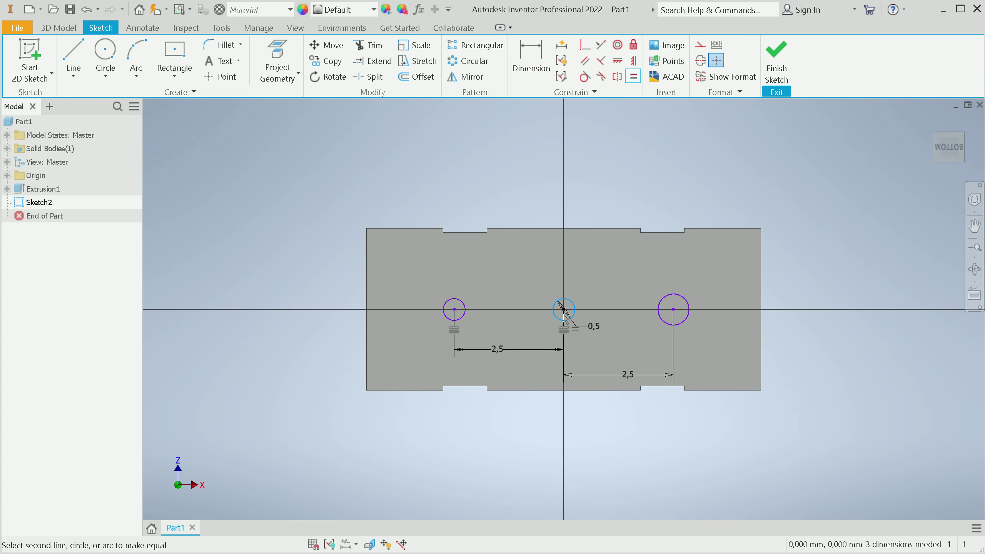
pyautogui.click(659, 317)
# - Constrain the left and right circle centers horizontally to the middle circle's center
pyautogui.click(617, 60)
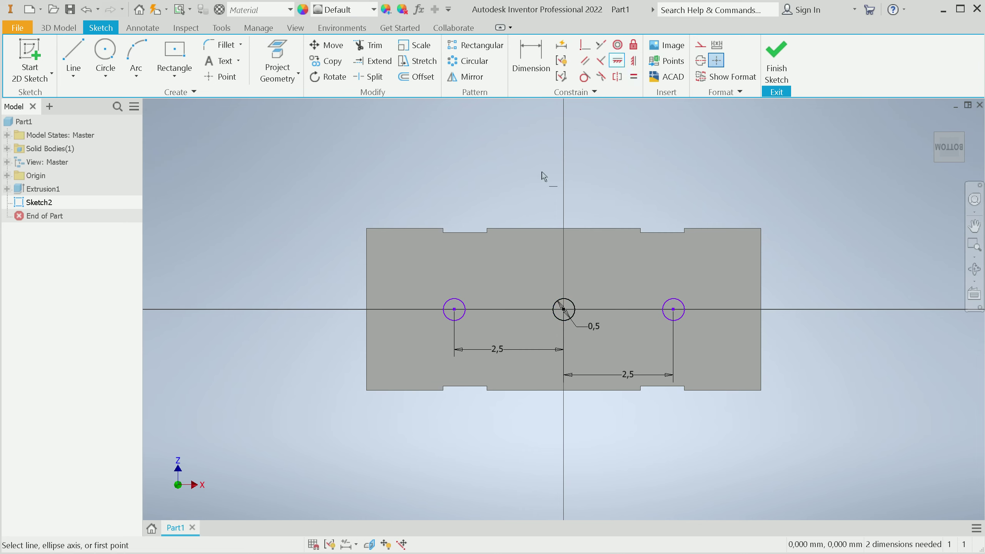
pyautogui.click(455, 310)
pyautogui.click(564, 310)
pyautogui.click(564, 310)
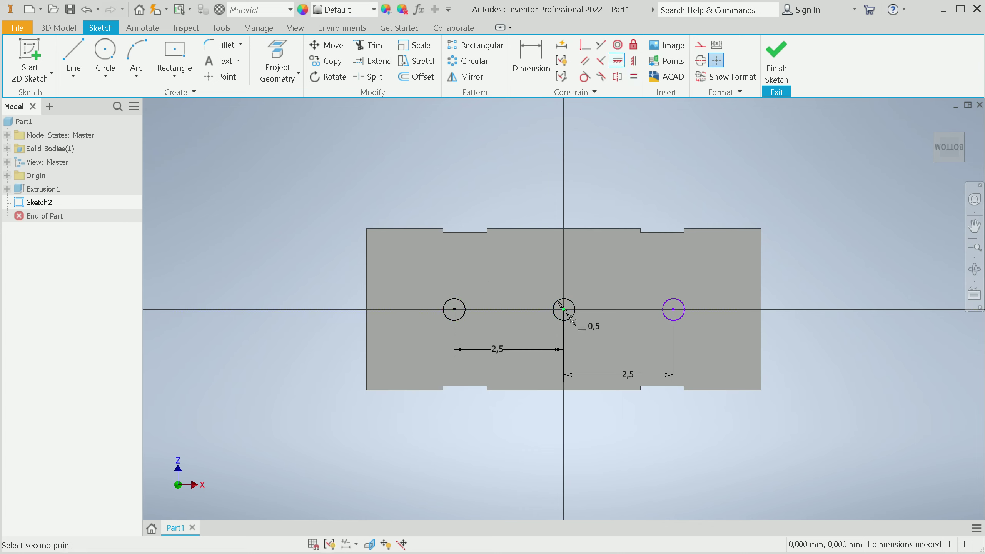
pyautogui.click(673, 309)
pyautogui.rightClick(594, 285)
pyautogui.click(650, 281)
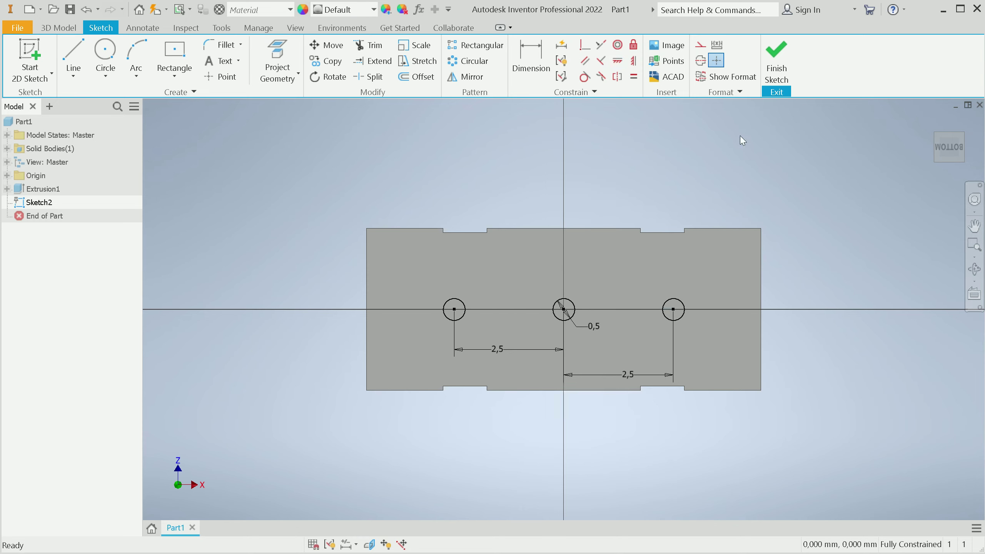
# - Finish the sketch and extrude the three circles 3 mm outward from the block's bottom face as joined pins
pyautogui.click(774, 70)
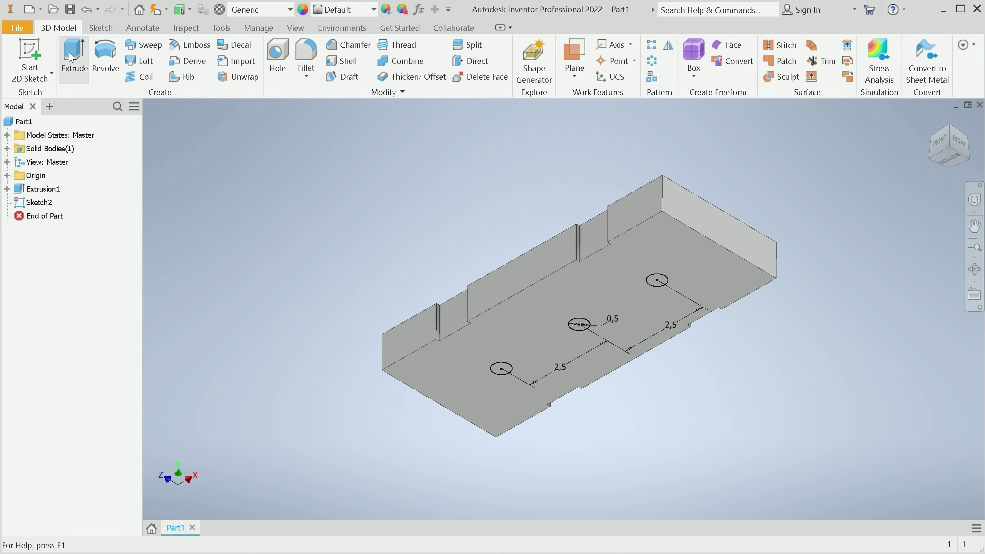
pyautogui.click(71, 57)
pyautogui.click(500, 368)
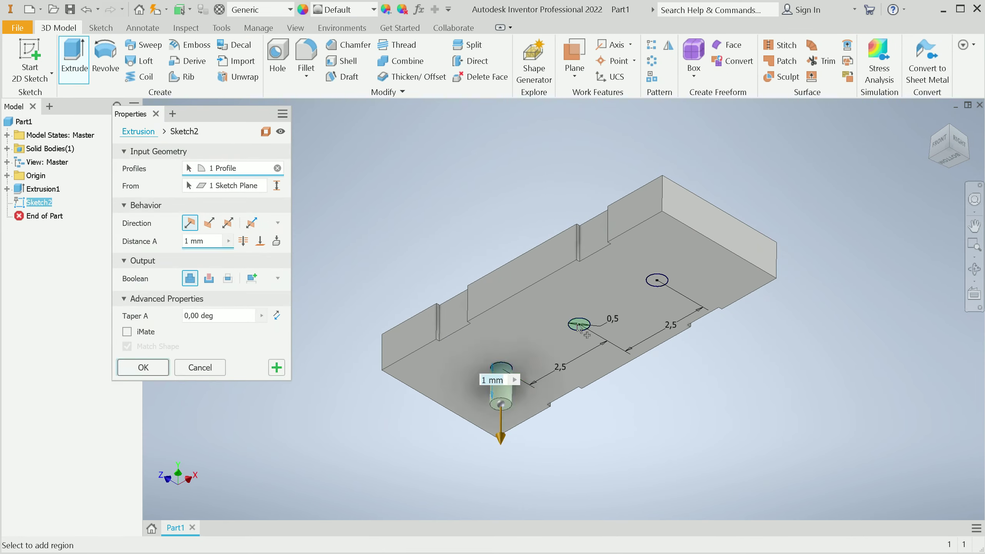
pyautogui.click(578, 325)
pyautogui.click(656, 280)
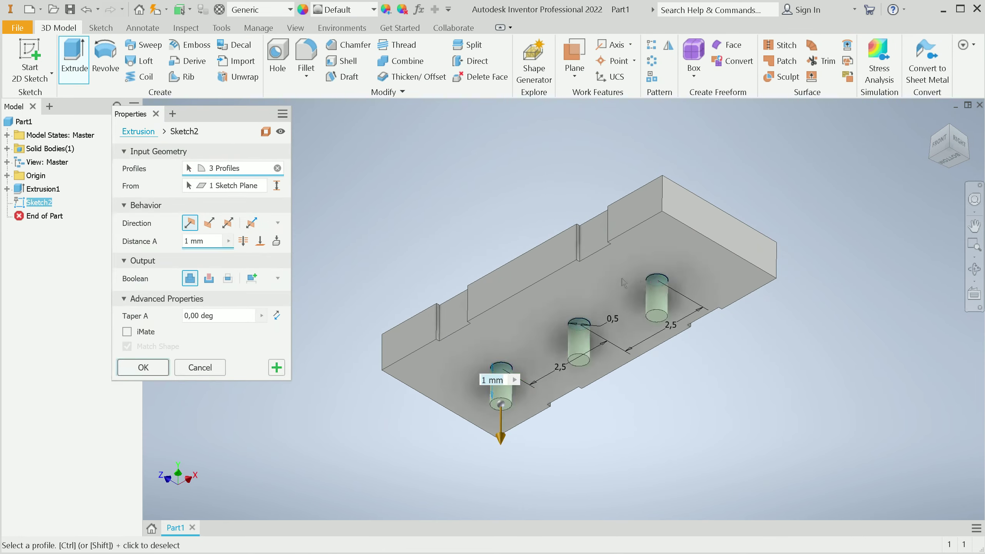
pyautogui.click(212, 241)
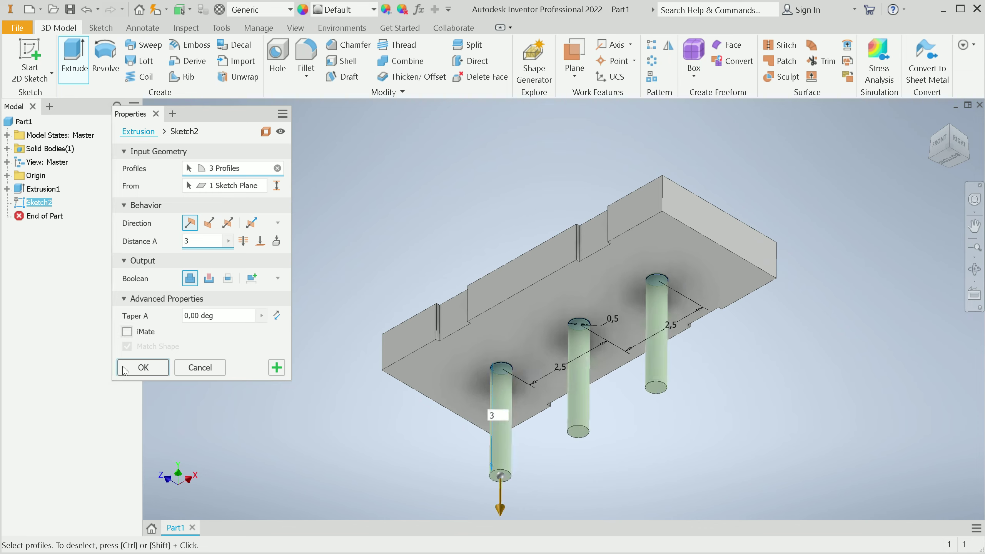
pyautogui.click(143, 373)
pyautogui.scroll(-3, 382, 370)
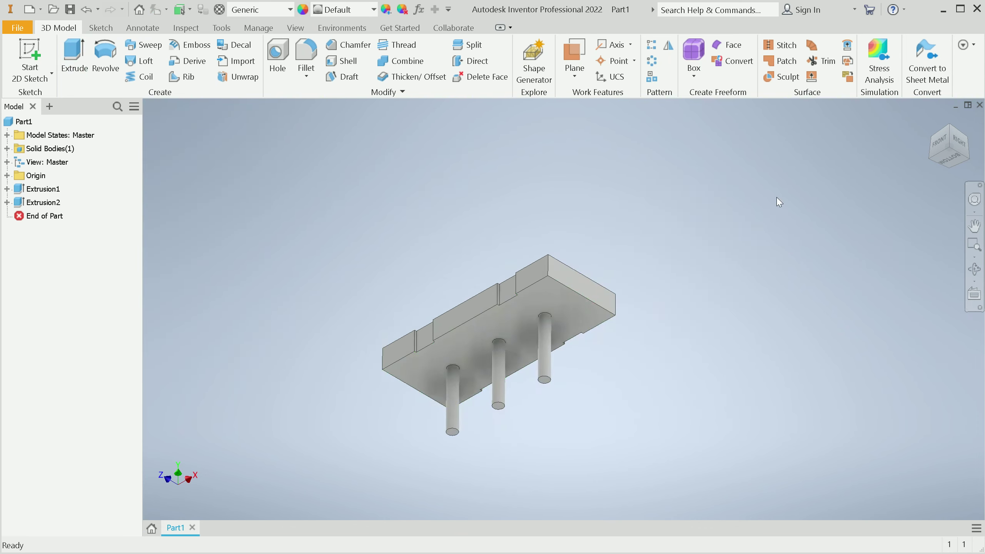
pyautogui.moveTo(931, 160); pyautogui.dragTo(947, 145)
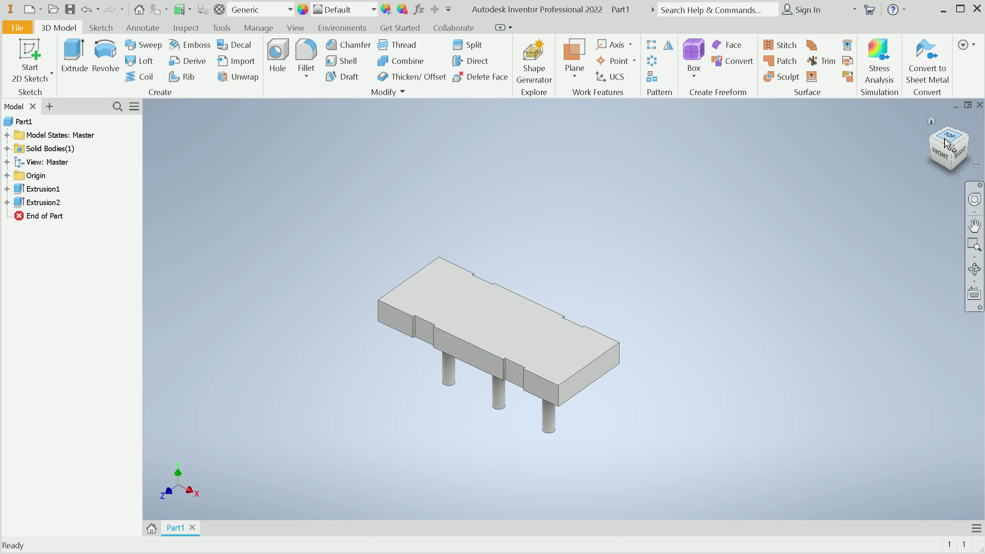
pyautogui.click(952, 148)
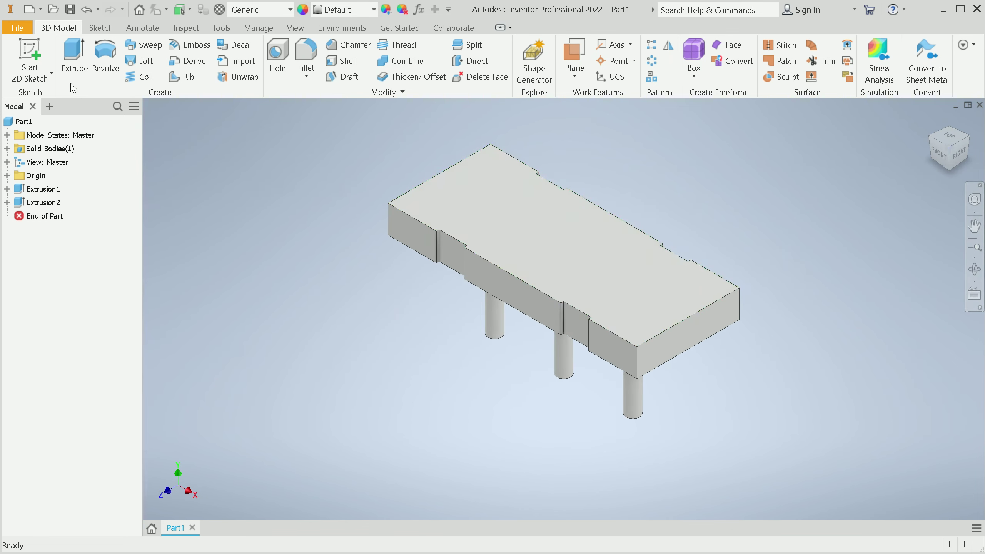
# - Create a new part from the metric Standard (mm).ipt template and start a sketch on its horizontal XZ plane
pyautogui.click(21, 27)
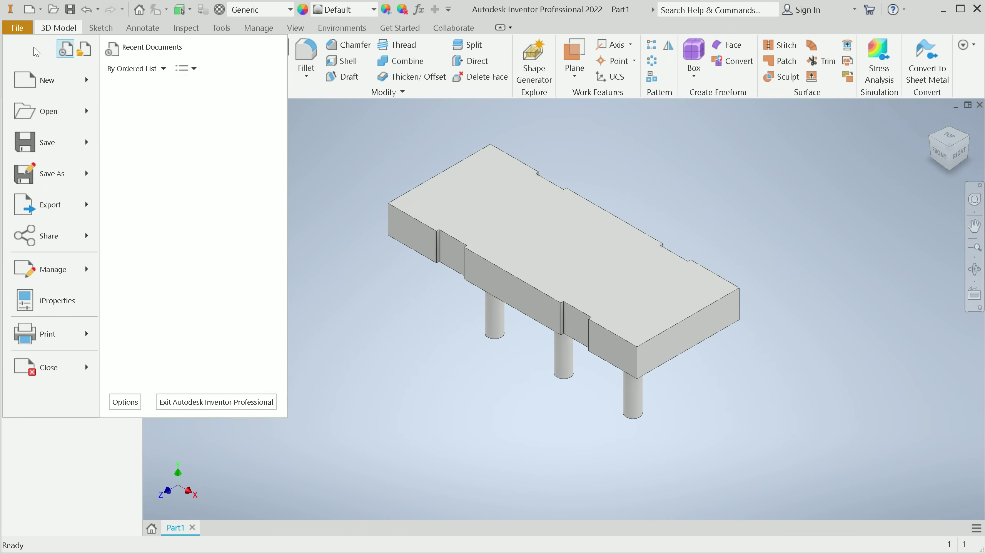
pyautogui.click(84, 77)
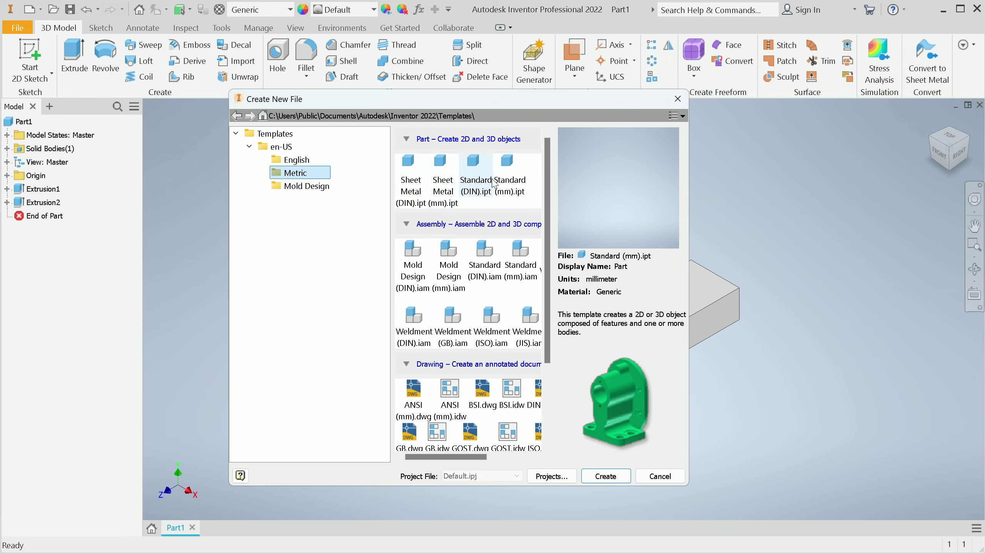
pyautogui.click(508, 179)
pyautogui.click(604, 476)
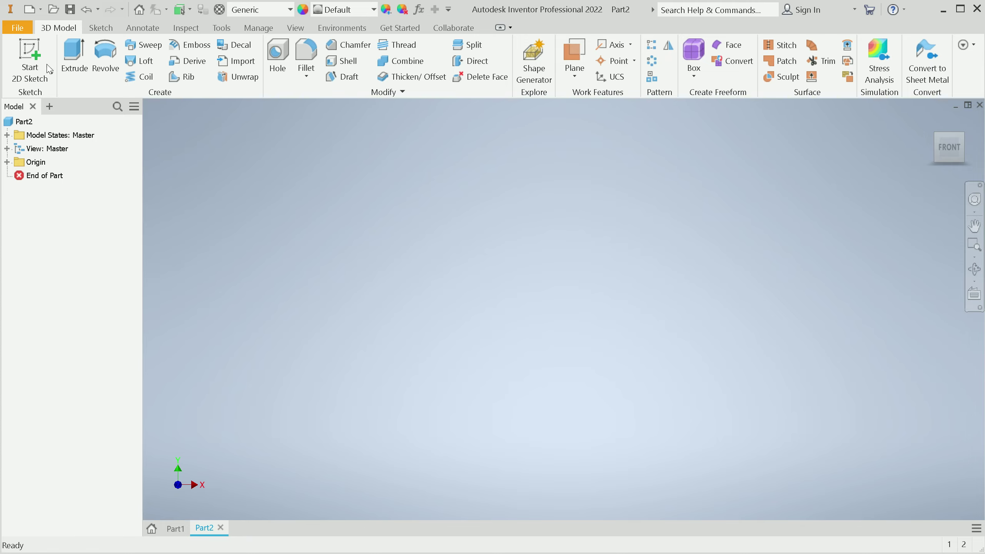
pyautogui.click(30, 58)
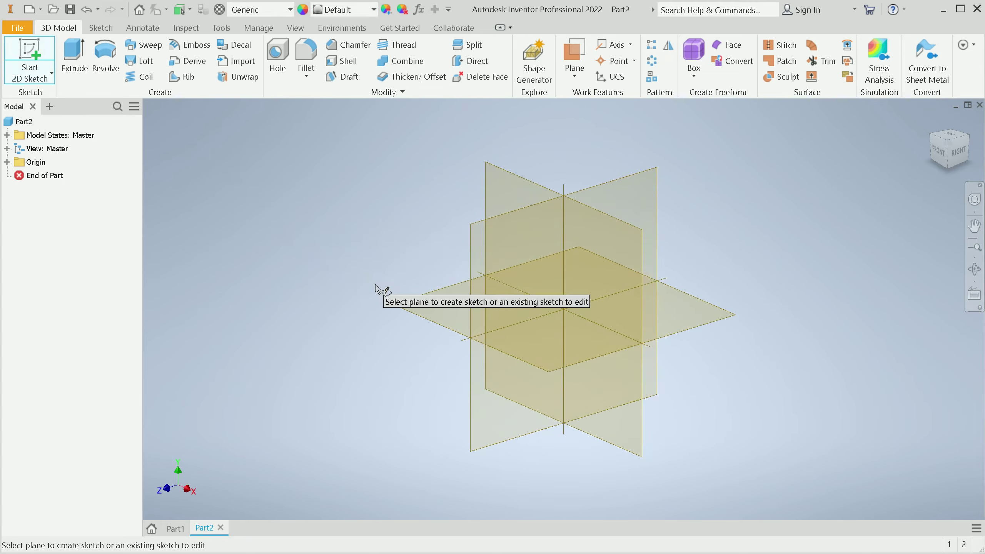
pyautogui.click(424, 310)
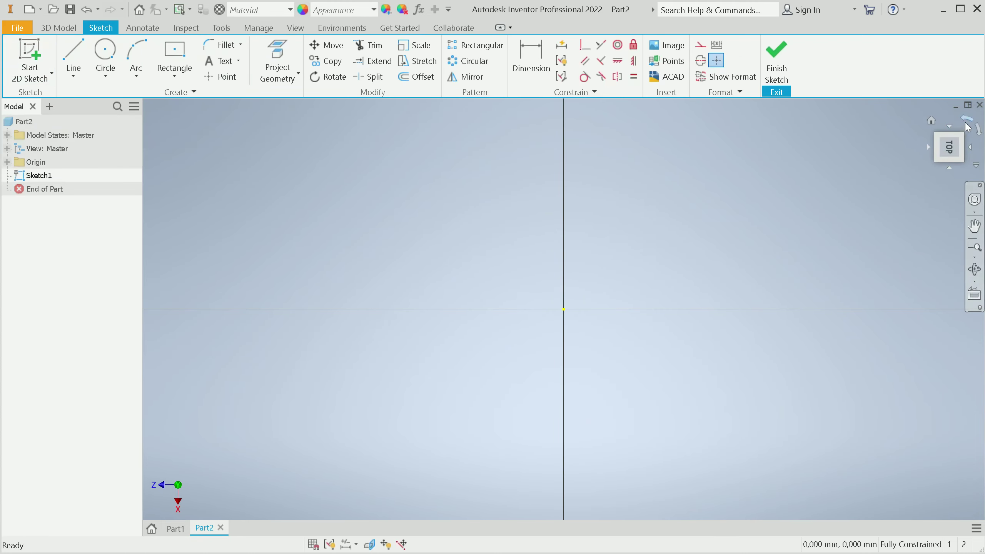
# - Sketch a center rectangle at the origin, 7 mm wide and 2,3 mm high, with the long side along X
pyautogui.click(174, 54)
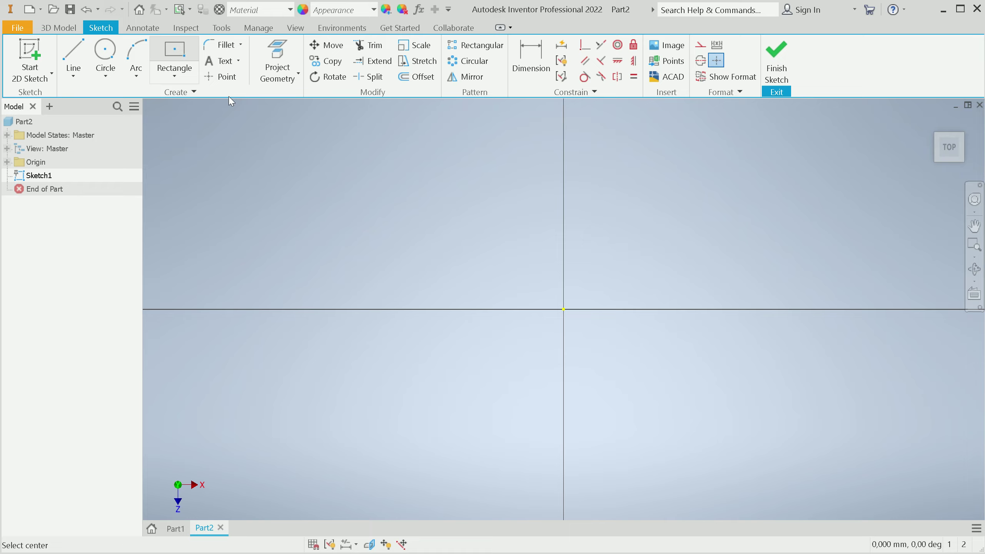
pyautogui.click(563, 309)
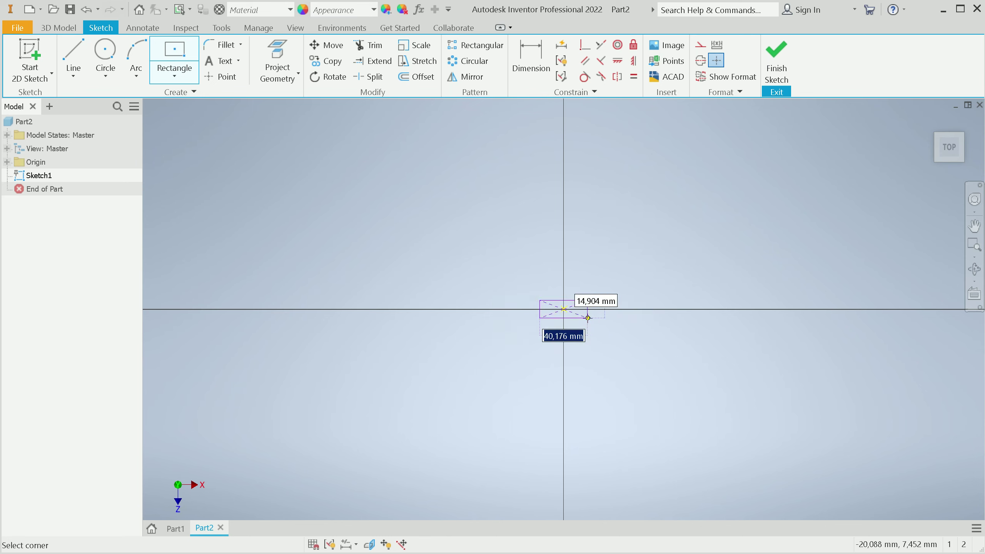
pyautogui.scroll(5, 587, 319)
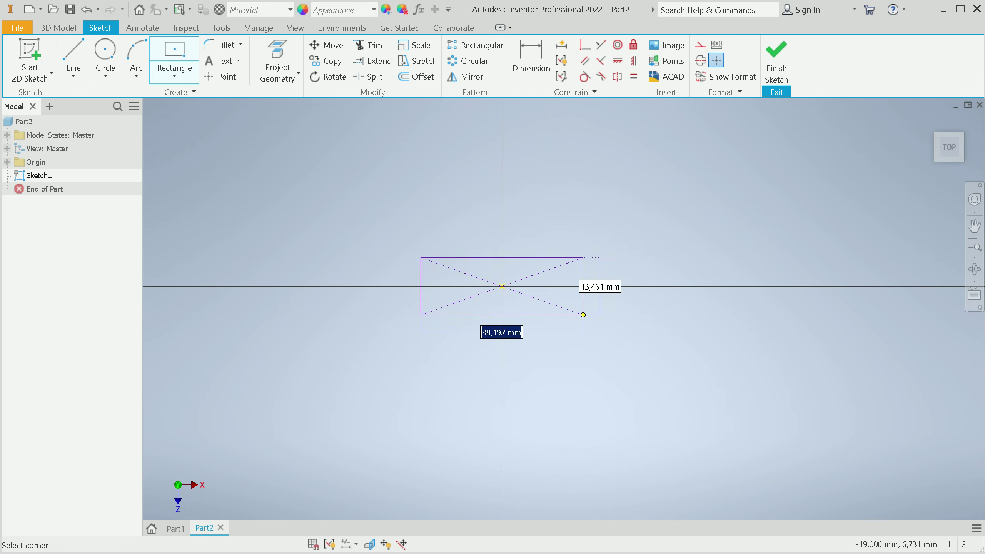
pyautogui.write('7')
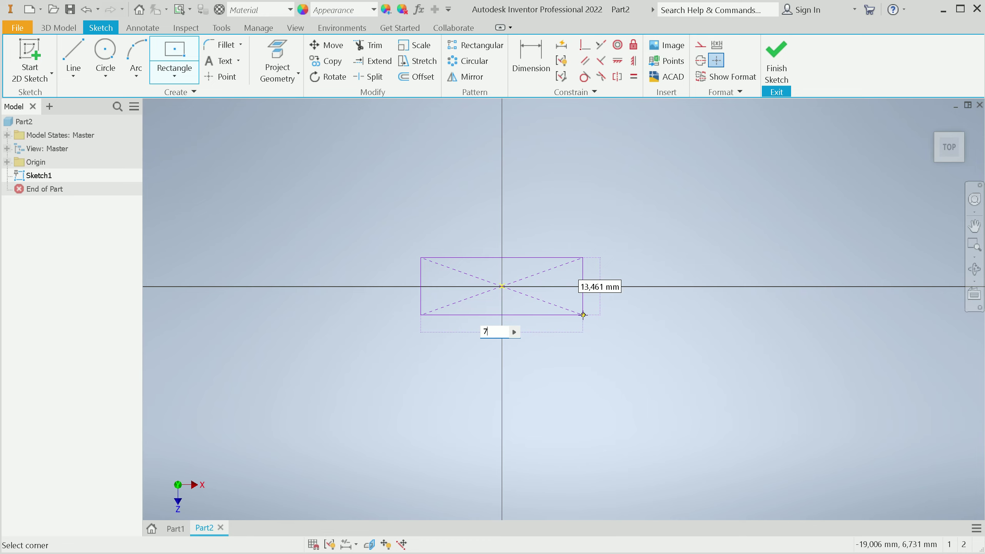
pyautogui.press('Tab')
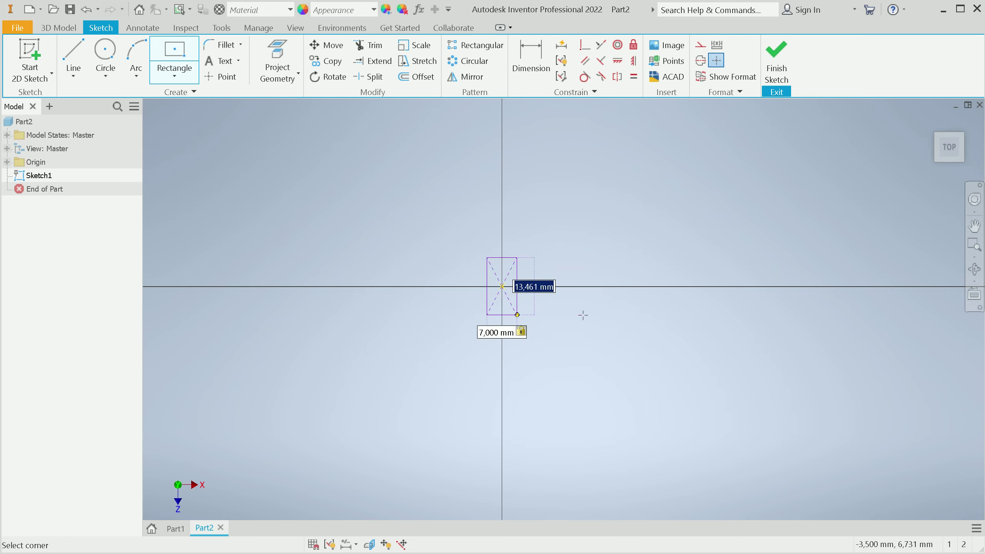
pyautogui.write('2,')
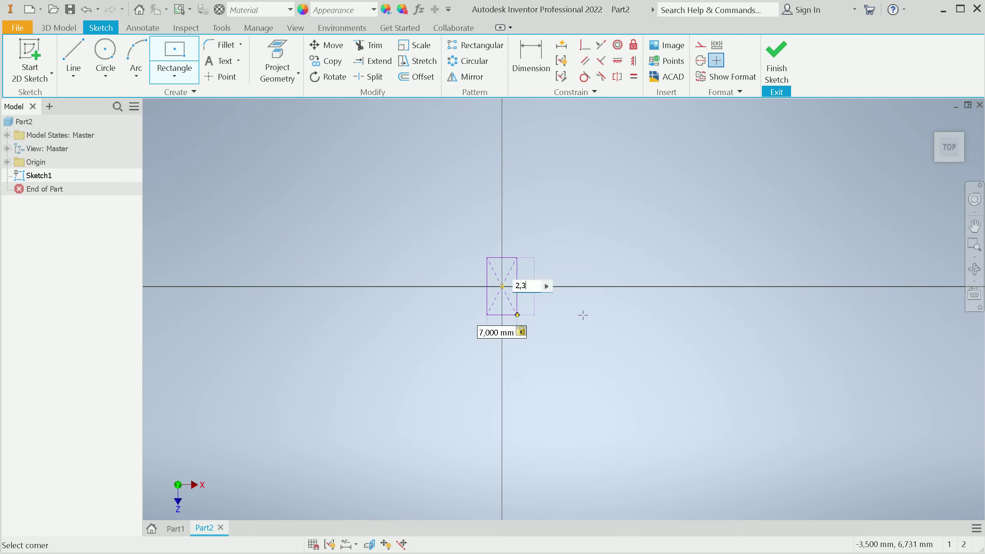
pyautogui.write('3')
pyautogui.press('Return')
pyautogui.rightClick(528, 290)
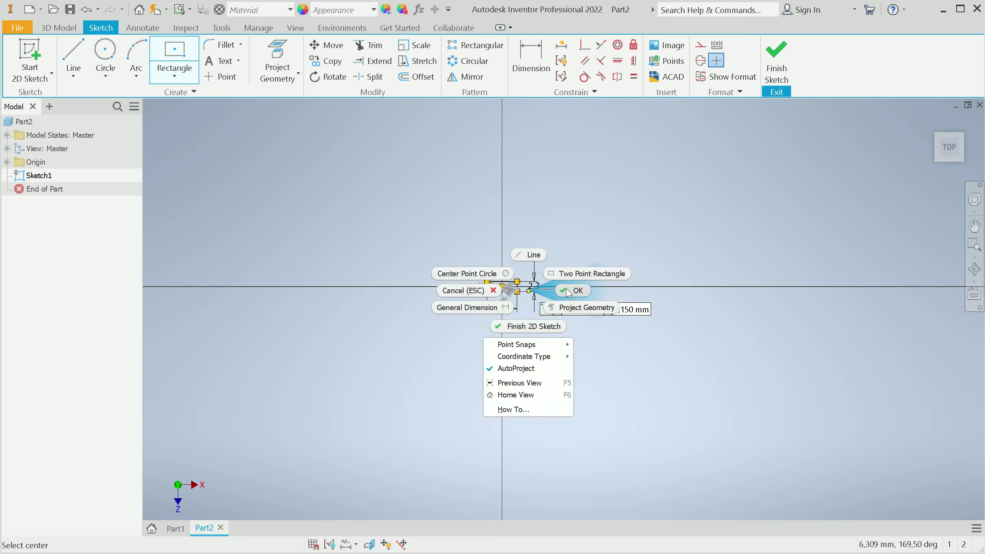
pyautogui.click(567, 291)
# - Sketch a 1,5 x 1,5 mm center square at the origin inside the rectangle and finish the sketch
pyautogui.scroll(-5, 527, 329)
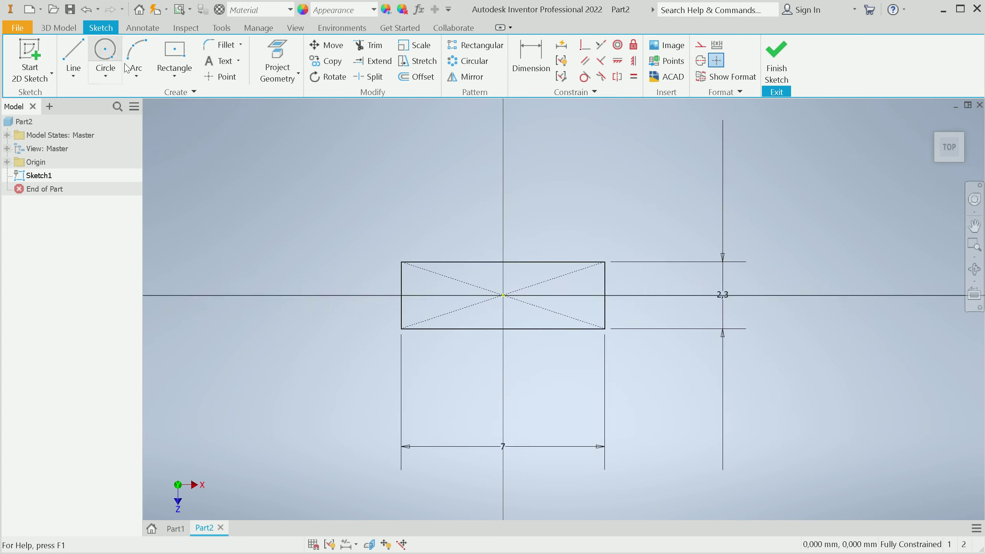
pyautogui.click(175, 58)
pyautogui.click(503, 295)
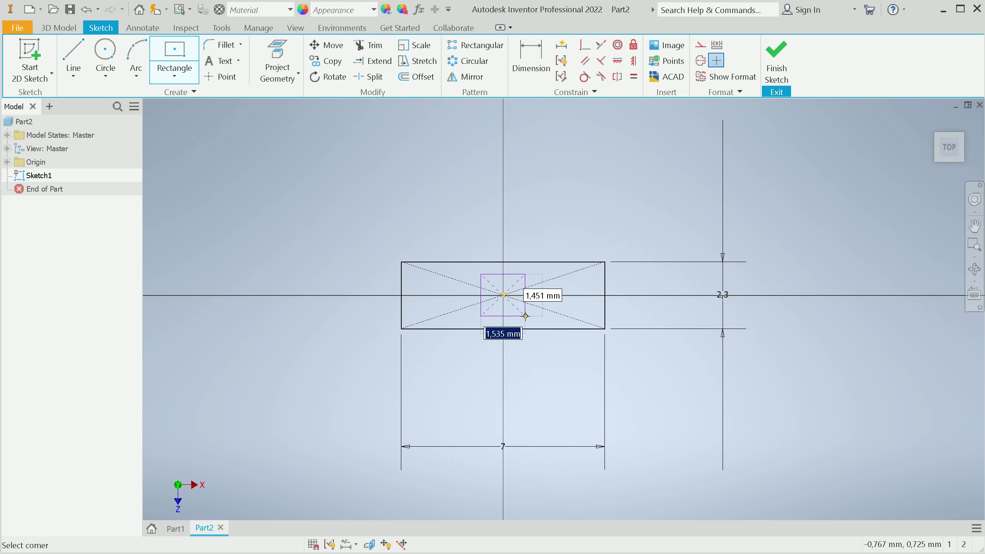
pyautogui.write('1,5')
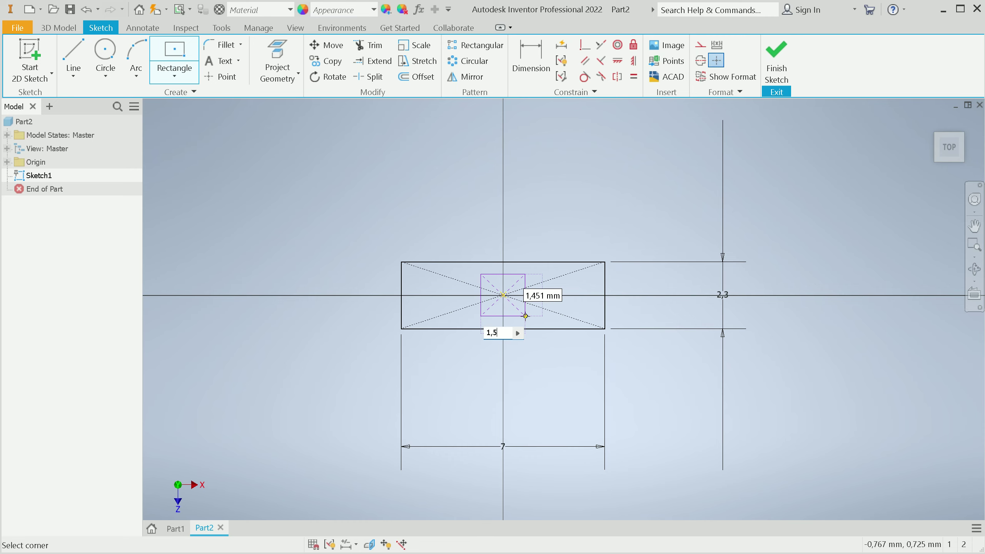
pyautogui.press('Tab')
pyautogui.write('1,')
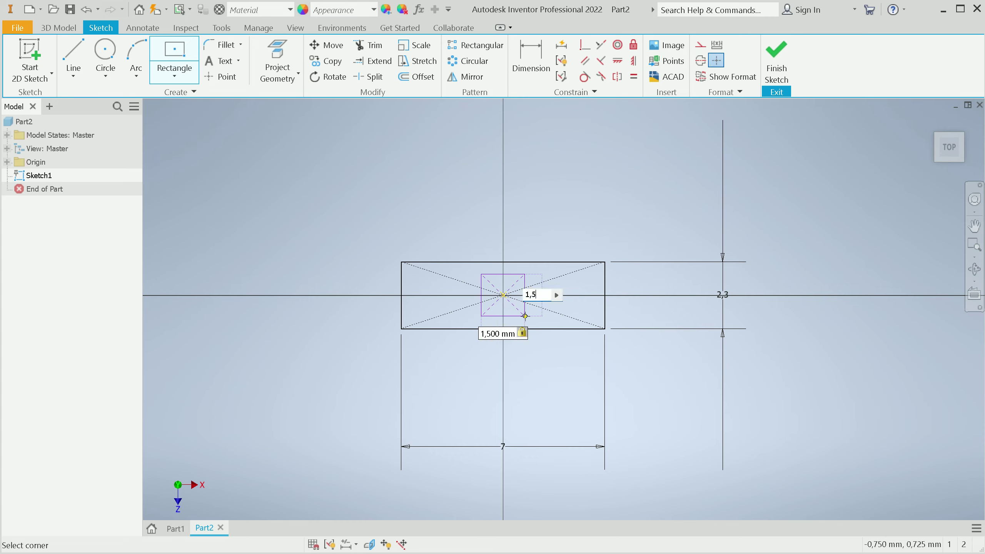
pyautogui.write('5')
pyautogui.press('Return')
pyautogui.rightClick(559, 214)
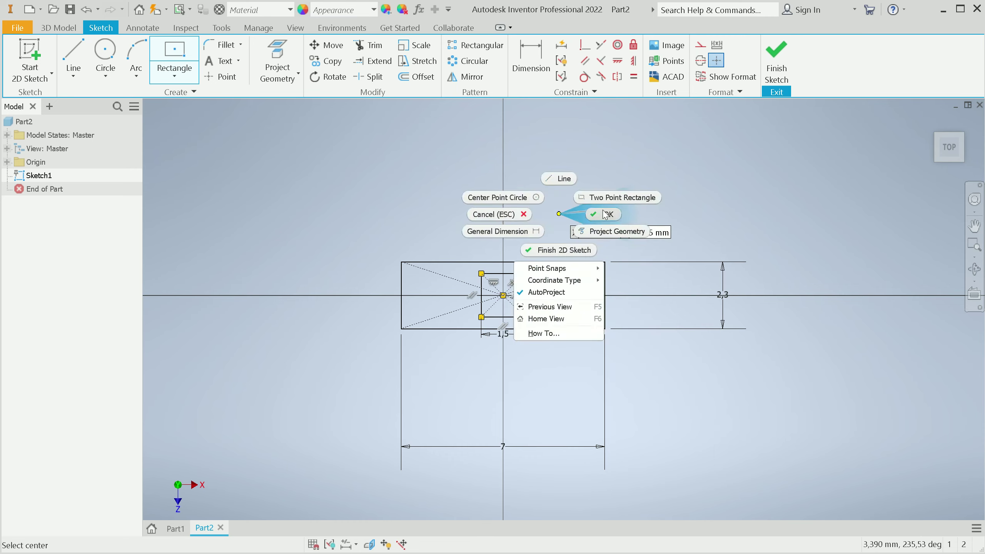
pyautogui.click(605, 215)
pyautogui.click(776, 59)
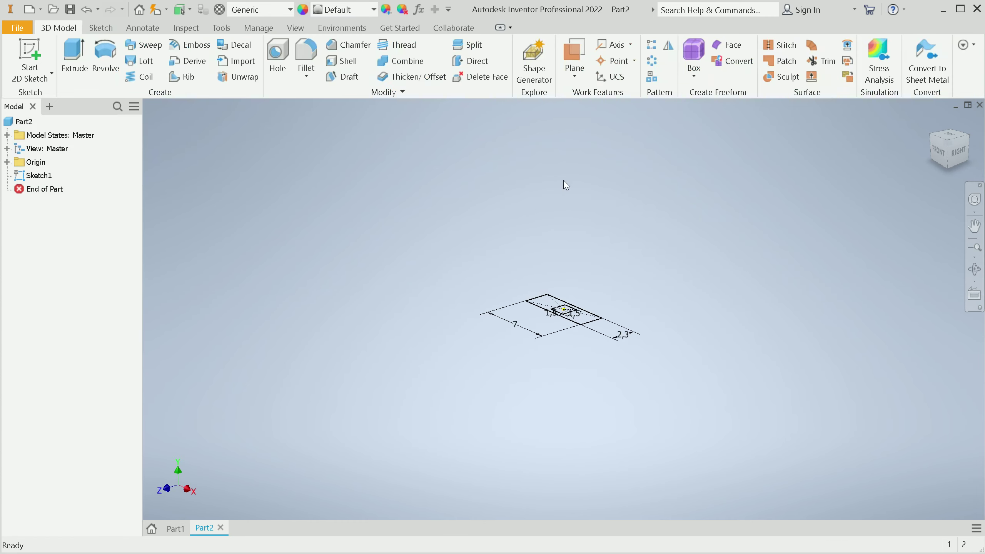
# - Extrude the full 7 x 2,3 mm rectangle, including the inner square, upward by 2,9 mm
pyautogui.press('e')
pyautogui.scroll(5, 545, 307)
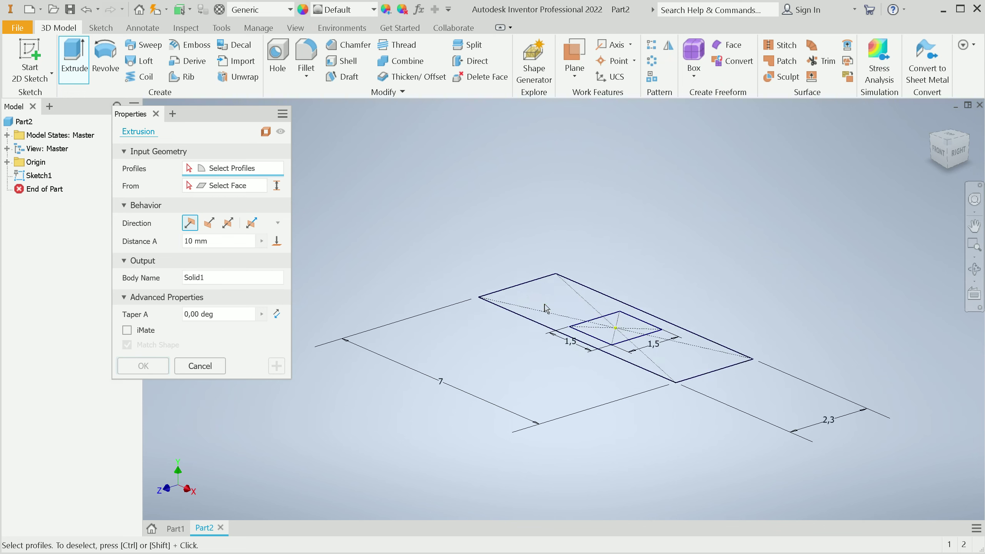
pyautogui.click(528, 319)
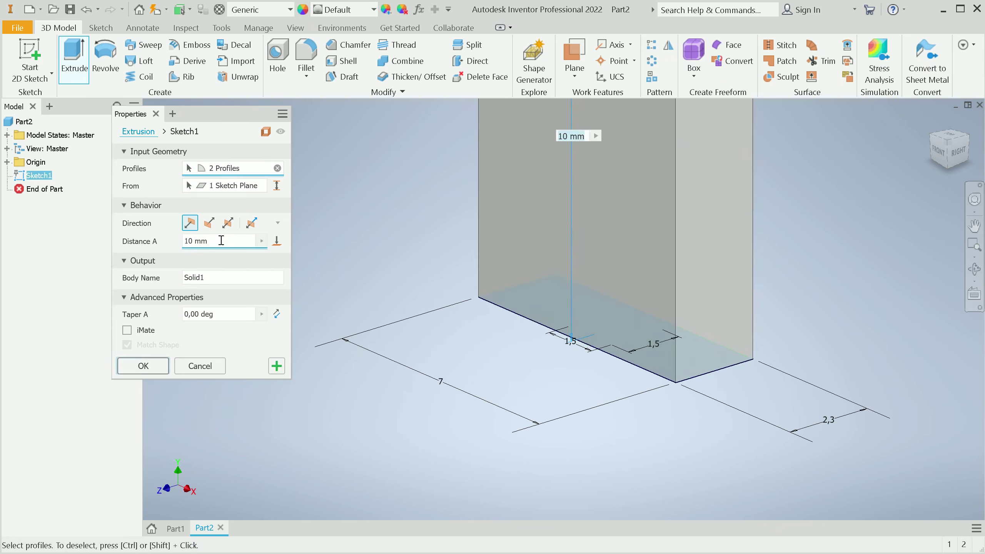
pyautogui.write('2,')
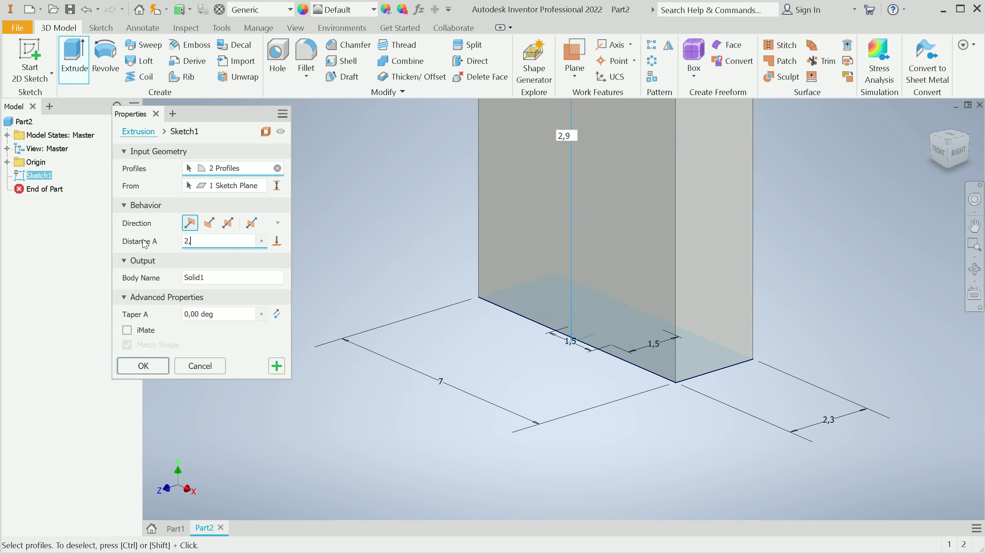
pyautogui.write('9')
pyautogui.press('Return')
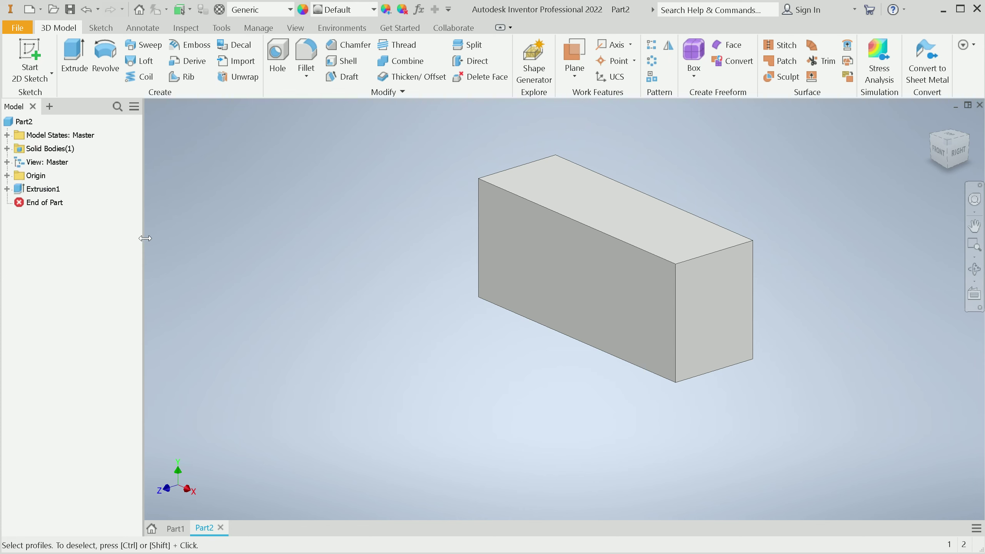
# - Make the sketch used by the block's extrusion visible for reuse
pyautogui.click(6, 189)
pyautogui.click(46, 202)
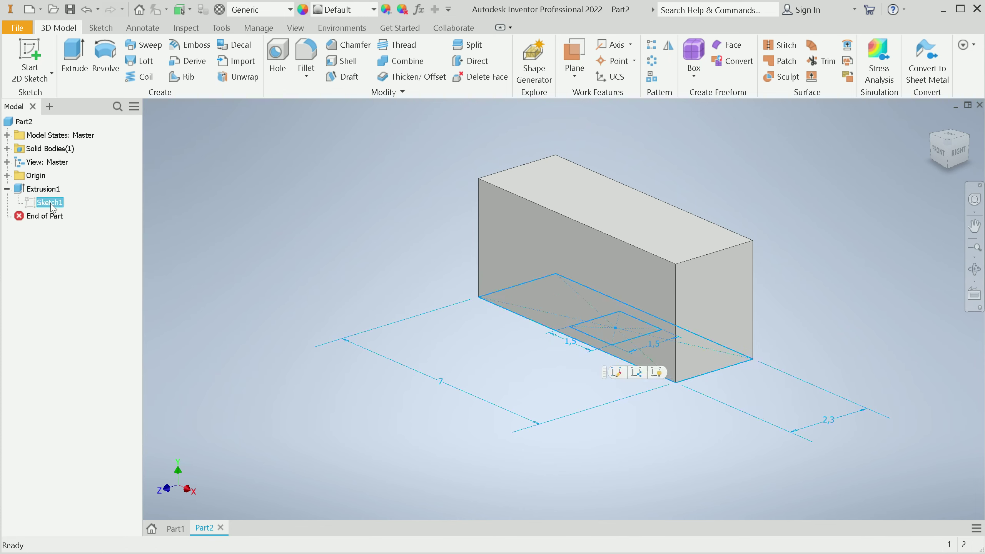
pyautogui.rightClick(51, 202)
pyautogui.click(90, 359)
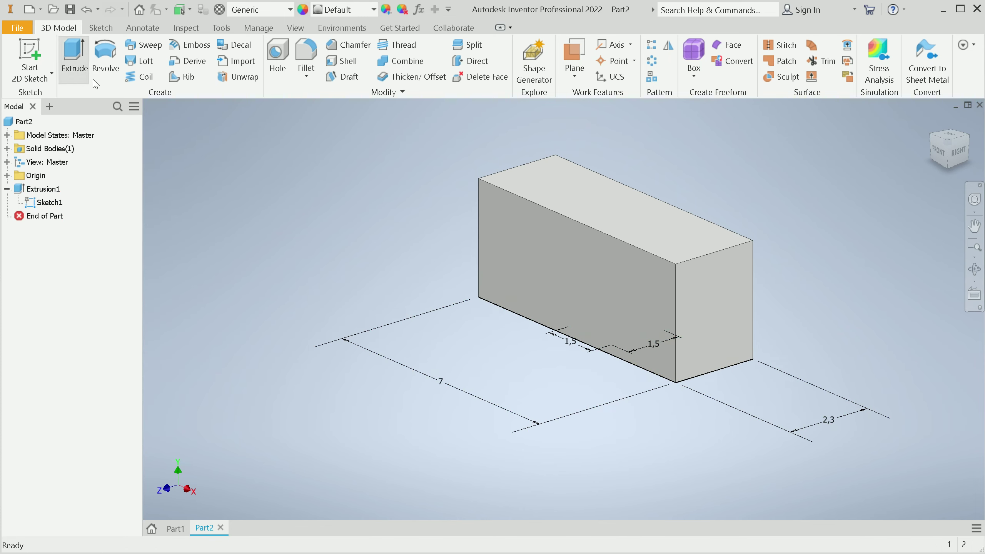
# - Extrude the 1,5 x 1,5 mm square upward from the block's top face by 2,5 mm as a joined knob
pyautogui.click(74, 59)
pyautogui.click(597, 334)
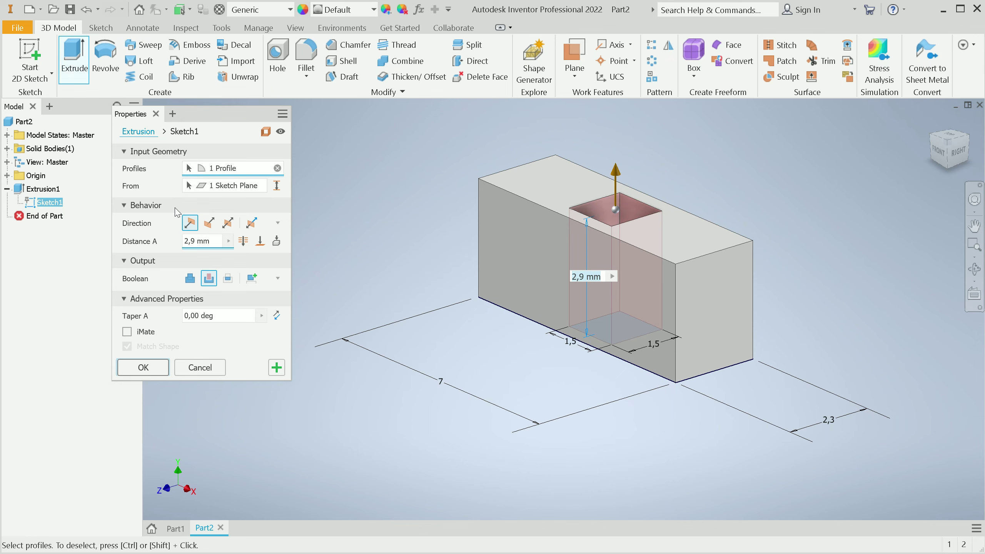
pyautogui.click(206, 186)
pyautogui.click(504, 179)
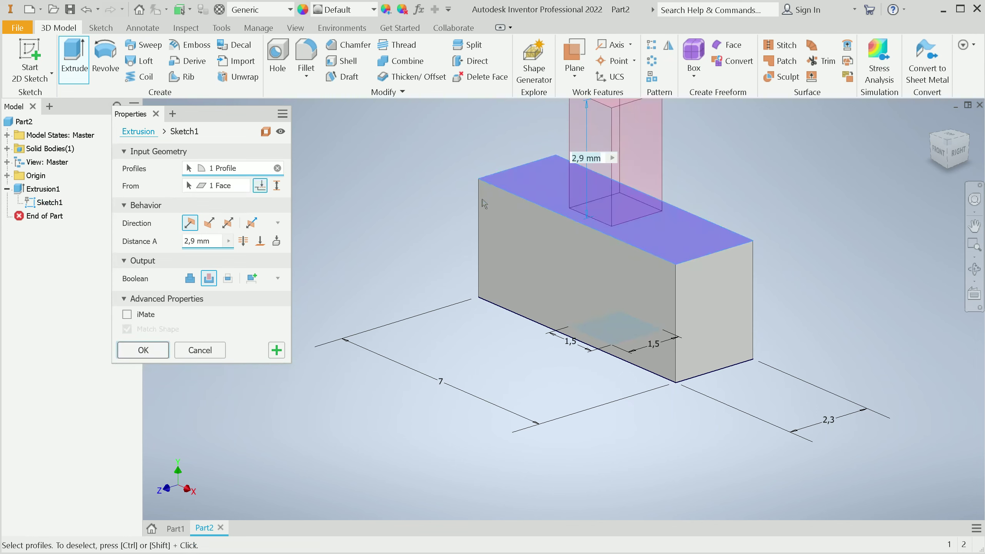
pyautogui.click(213, 241)
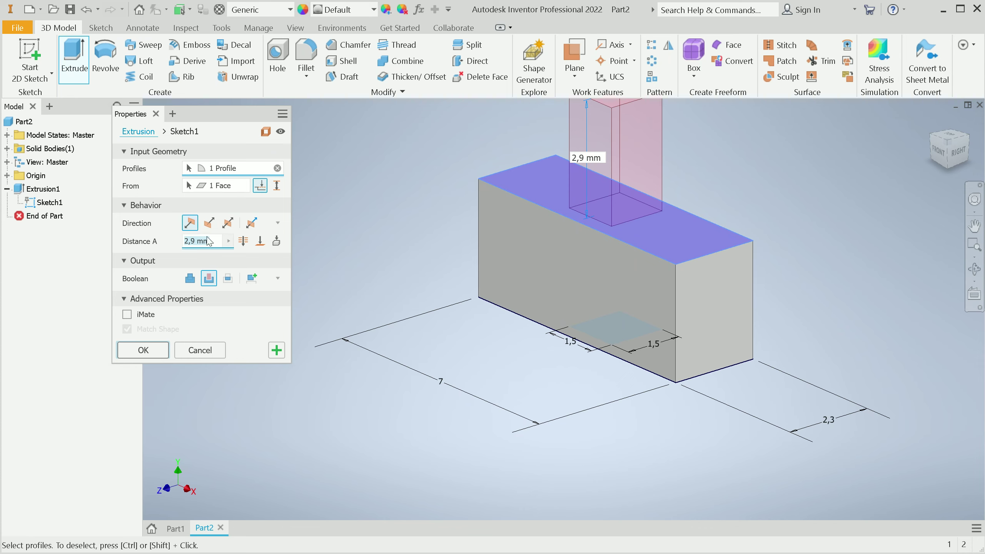
pyautogui.write('2,5')
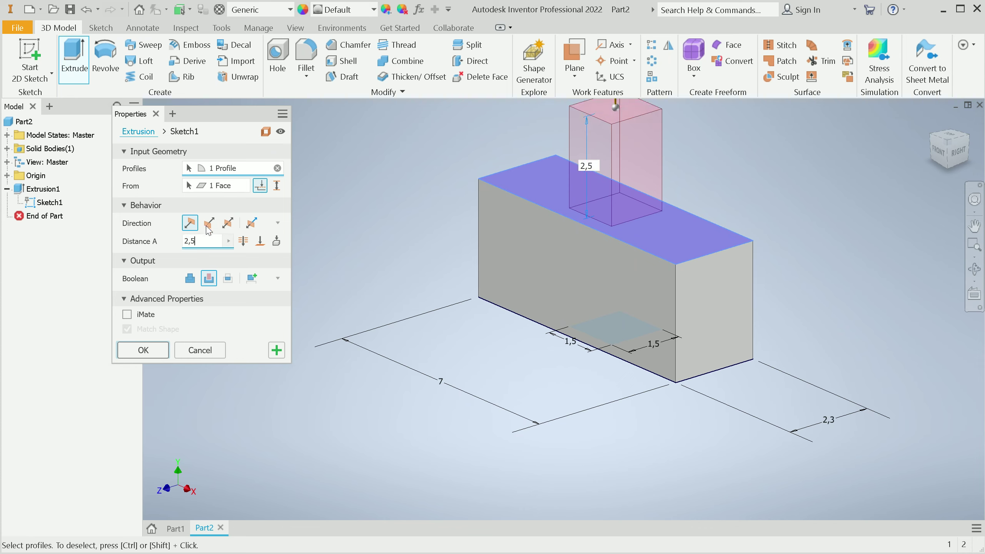
pyautogui.click(189, 278)
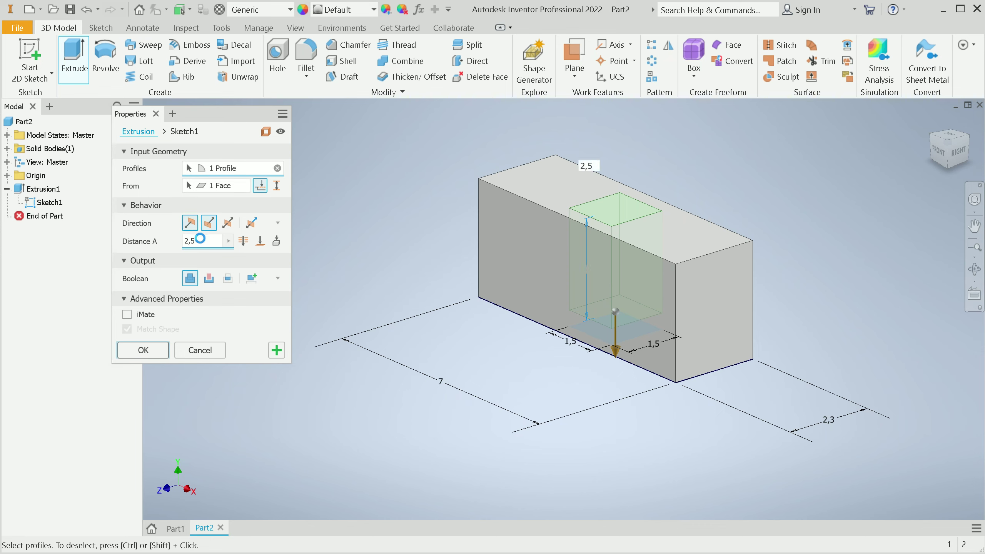
pyautogui.click(158, 352)
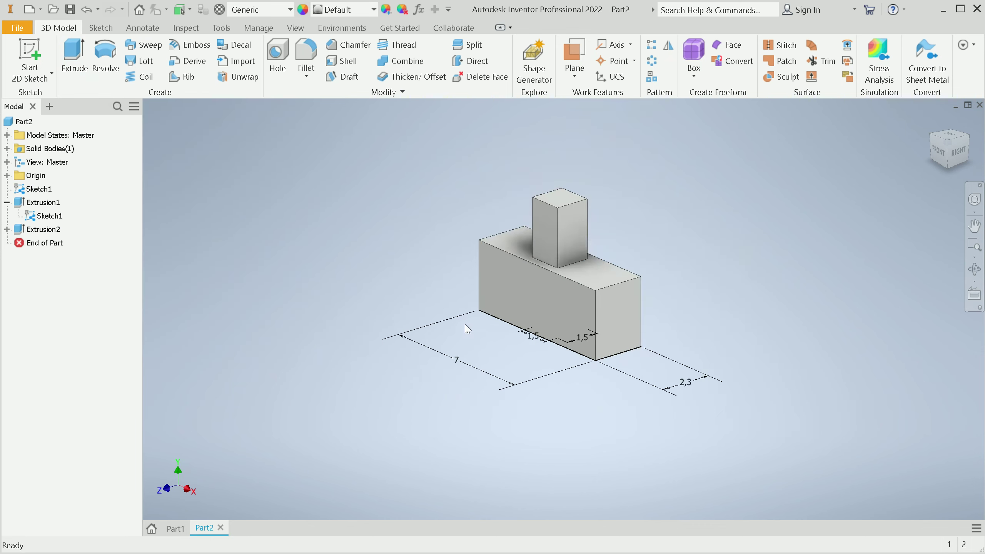
# - Hide the shared sketch and show the finished slider in the home view
pyautogui.click(47, 215)
pyautogui.rightClick(44, 213)
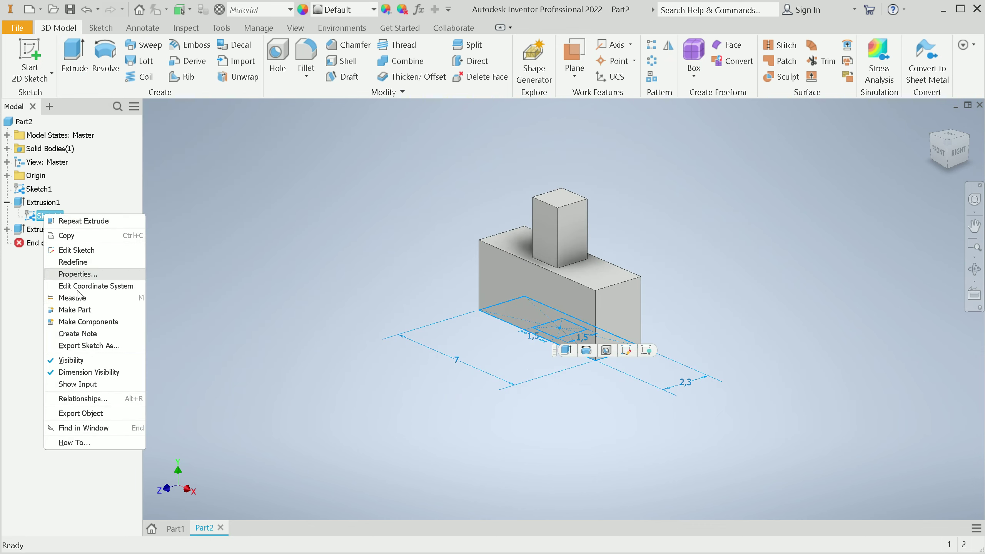
pyautogui.click(77, 362)
pyautogui.moveTo(935, 155); pyautogui.dragTo(938, 164)
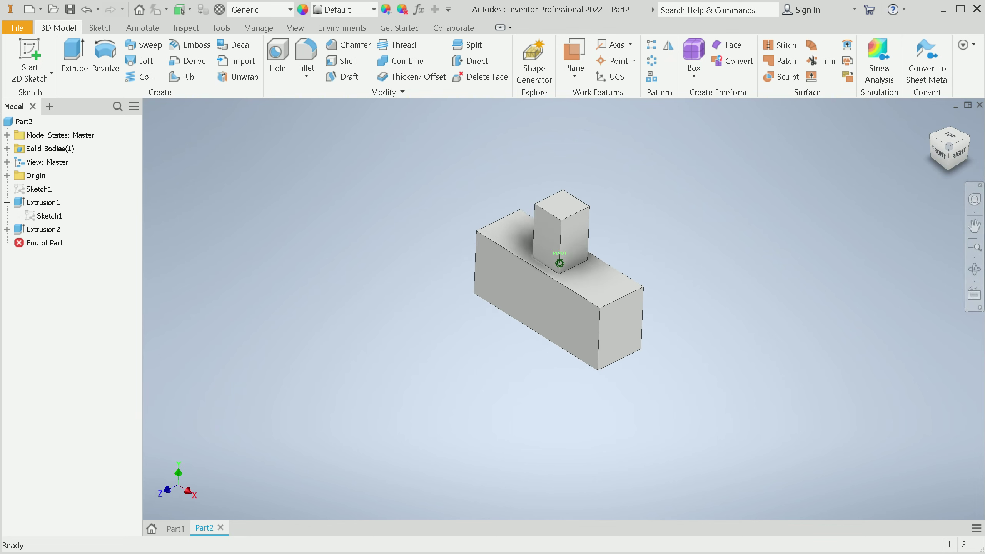
pyautogui.keyDown('shift'); pyautogui.moveTo(568, 265); pyautogui.dragTo(593, 279, button='middle'); pyautogui.keyUp('shift')
pyautogui.moveTo(961, 150); pyautogui.dragTo(941, 136)
pyautogui.click(933, 122)
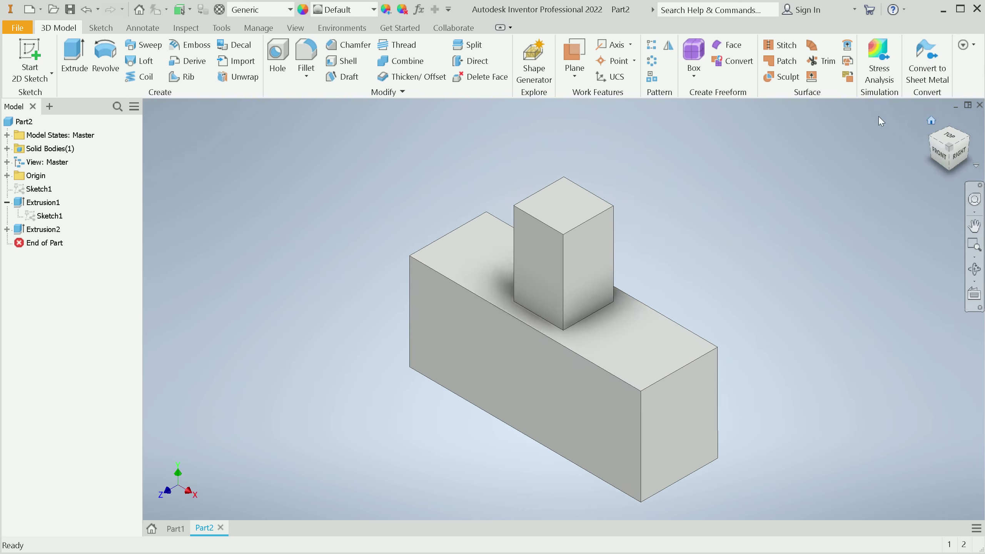
# - Create a new part from the metric Standard (mm).ipt template and start a sketch on the horizontal XZ plane
pyautogui.click(10, 28)
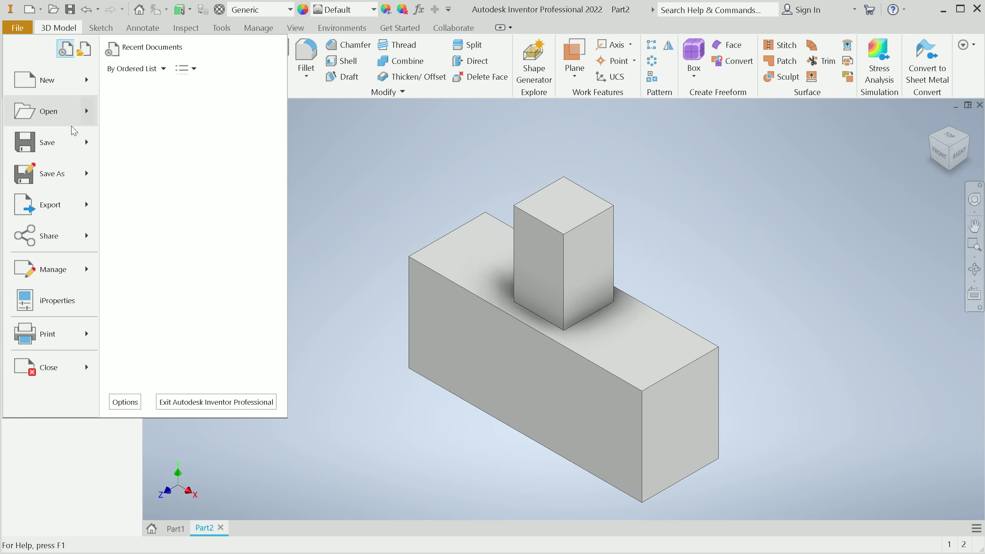
pyautogui.click(76, 80)
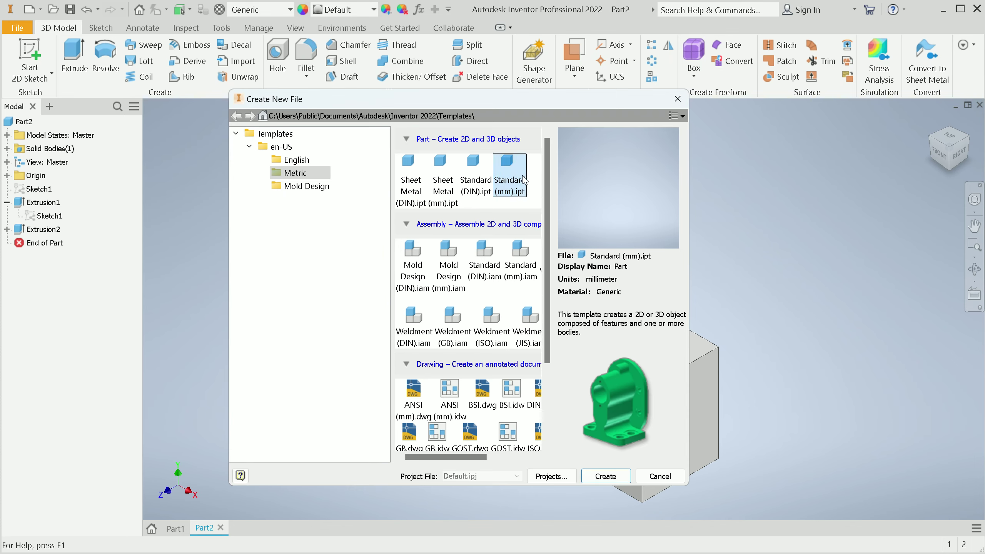
pyautogui.click(622, 474)
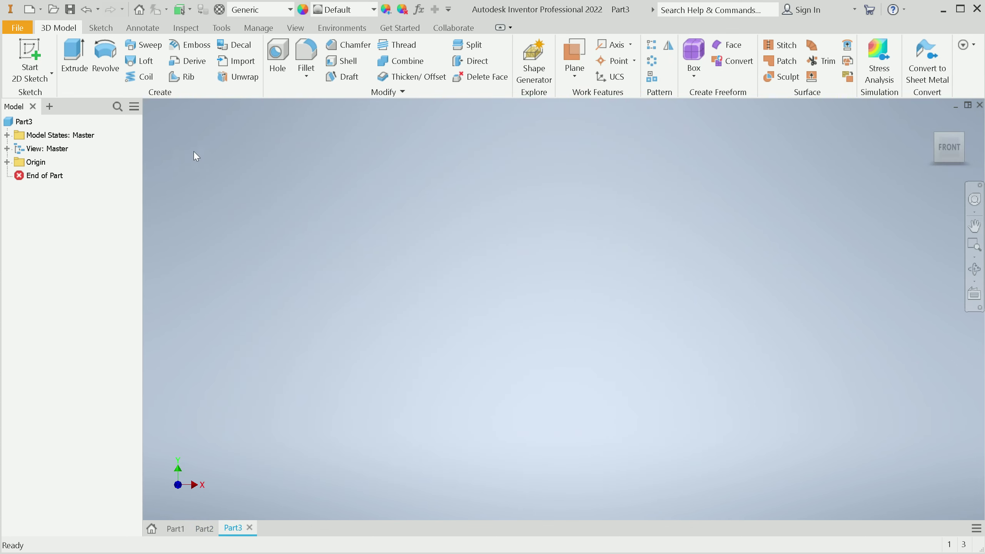
pyautogui.click(23, 56)
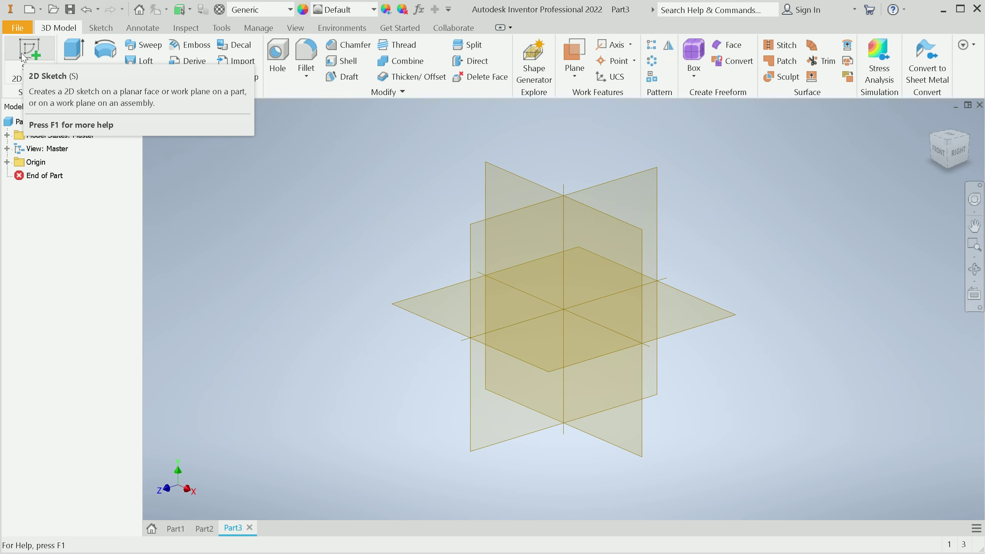
pyautogui.click(417, 307)
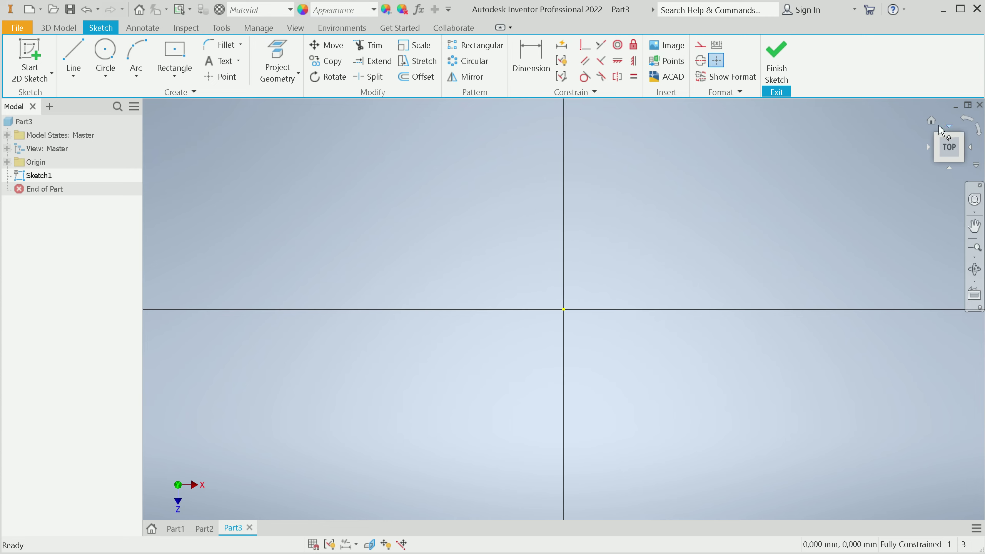
# - Sketch a center rectangle at the origin, 9 mm along X and 3,7 mm wide, and leave the rectangle command
pyautogui.click(175, 52)
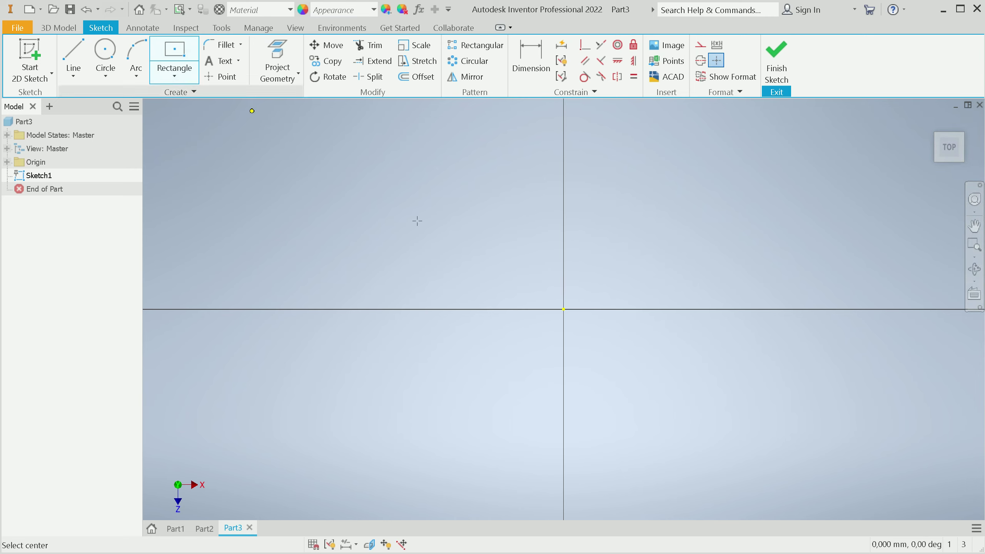
pyautogui.click(560, 309)
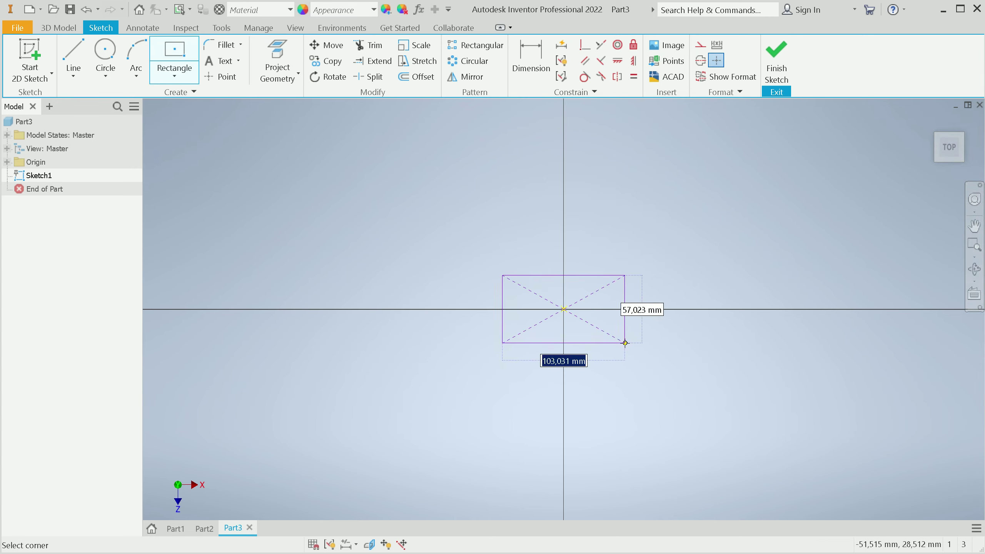
pyautogui.write('9')
pyautogui.press('Tab')
pyautogui.write('3')
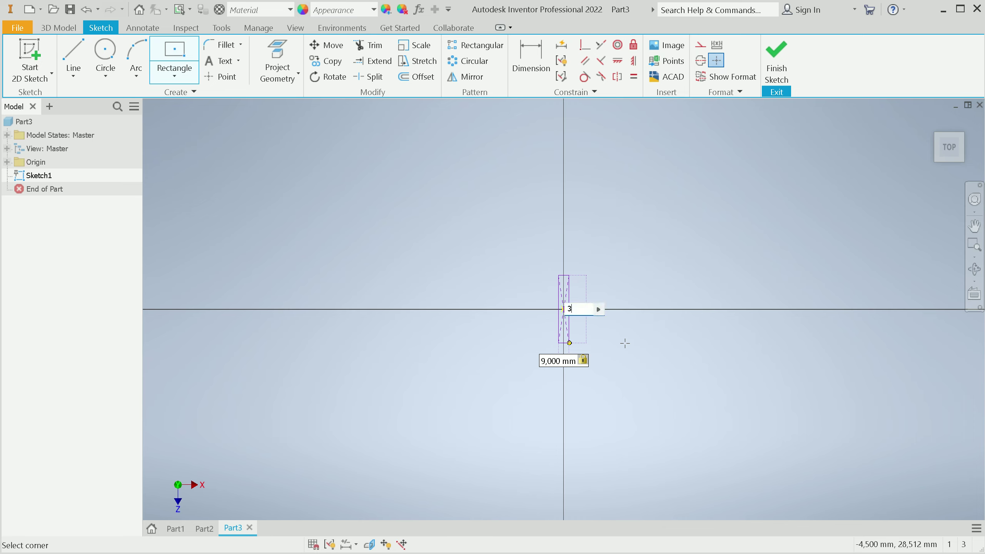
pyautogui.press('Return')
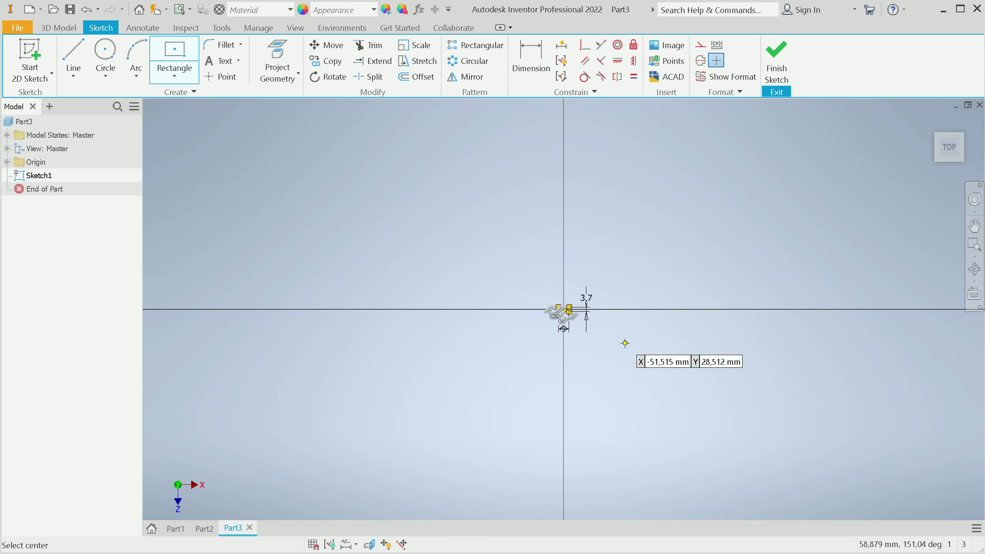
pyautogui.rightClick(579, 307)
pyautogui.click(613, 306)
# - Move the rectangle's 9 and 3,7 mm dimensions closer to its outline
pyautogui.scroll(10, 571, 315)
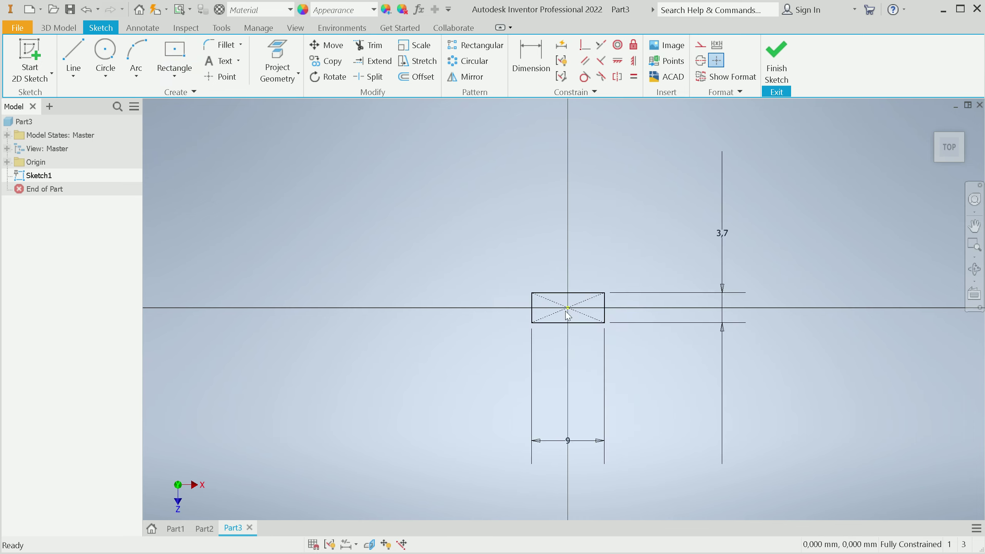
pyautogui.scroll(3, 578, 363)
pyautogui.moveTo(566, 486); pyautogui.dragTo(567, 378)
pyautogui.scroll(-3, 558, 341)
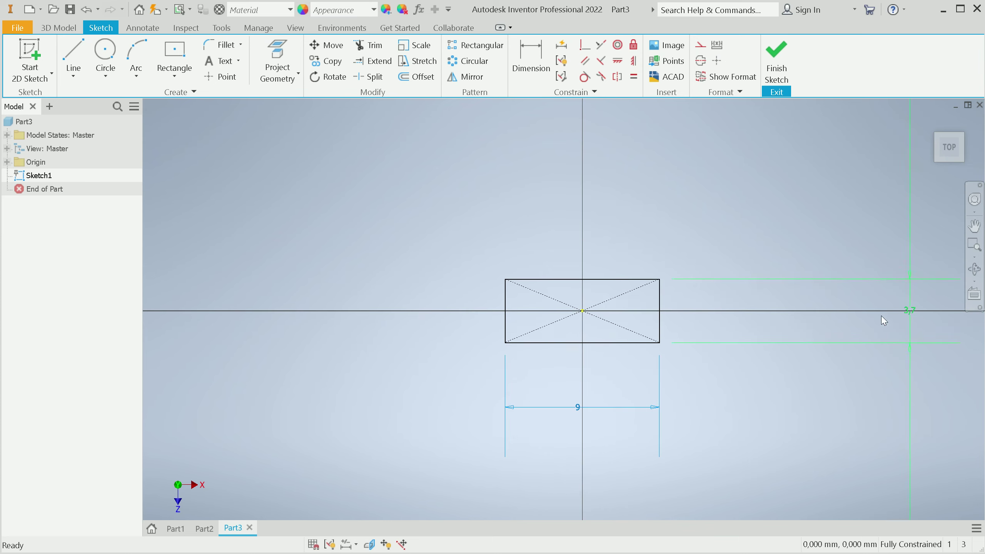
pyautogui.moveTo(914, 317); pyautogui.dragTo(721, 307)
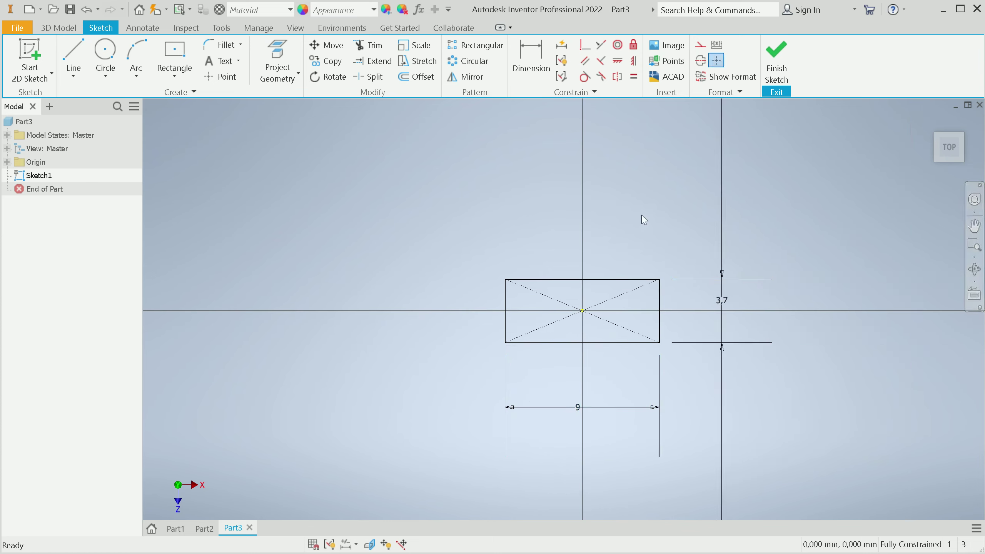
# - Finish the sketch and extrude the 9 x 3,7 mm rectangle upward by 3 mm
pyautogui.click(777, 70)
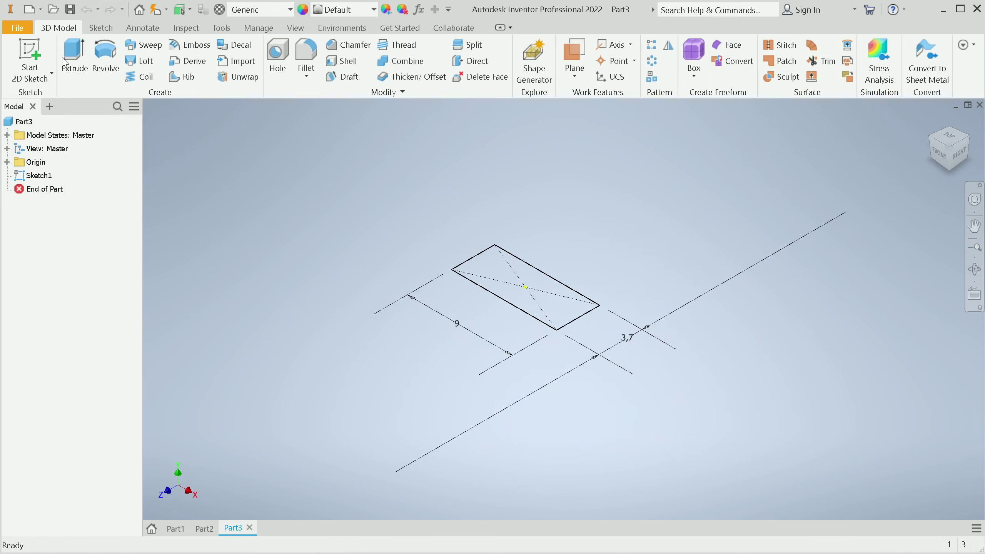
pyautogui.click(65, 62)
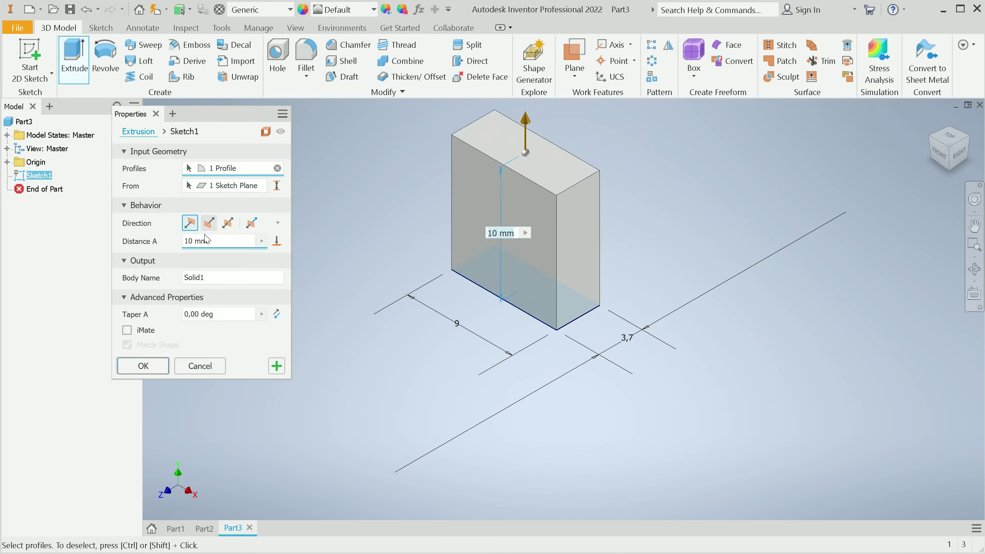
pyautogui.moveTo(211, 241); pyautogui.dragTo(153, 227)
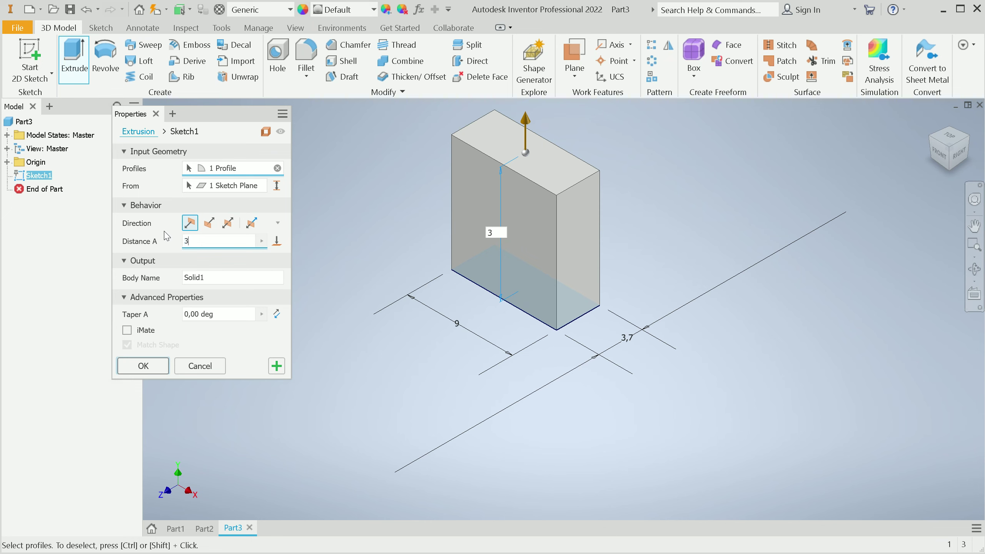
pyautogui.click(151, 368)
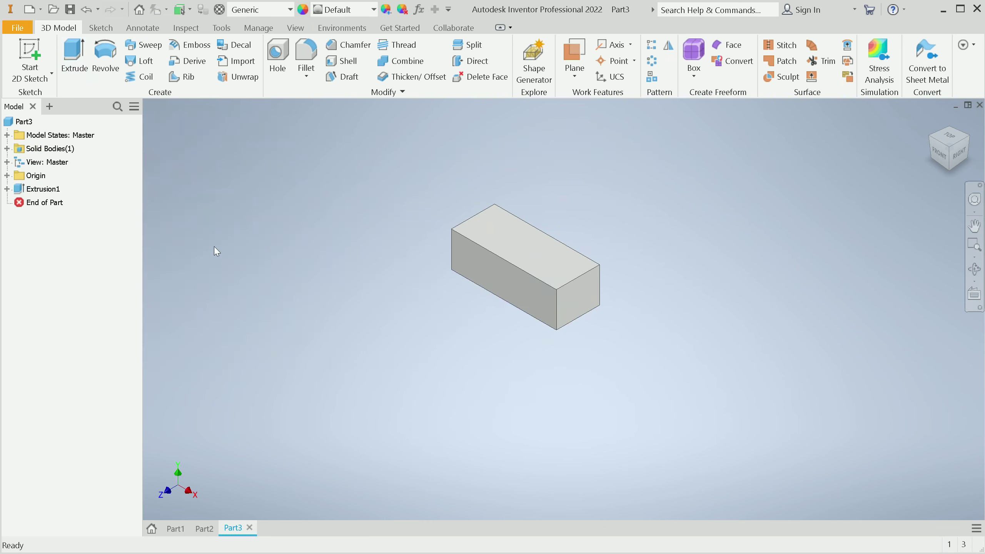
# - Start a Fillet on the block's four vertical edges with a radius of ,2 mm
pyautogui.click(306, 56)
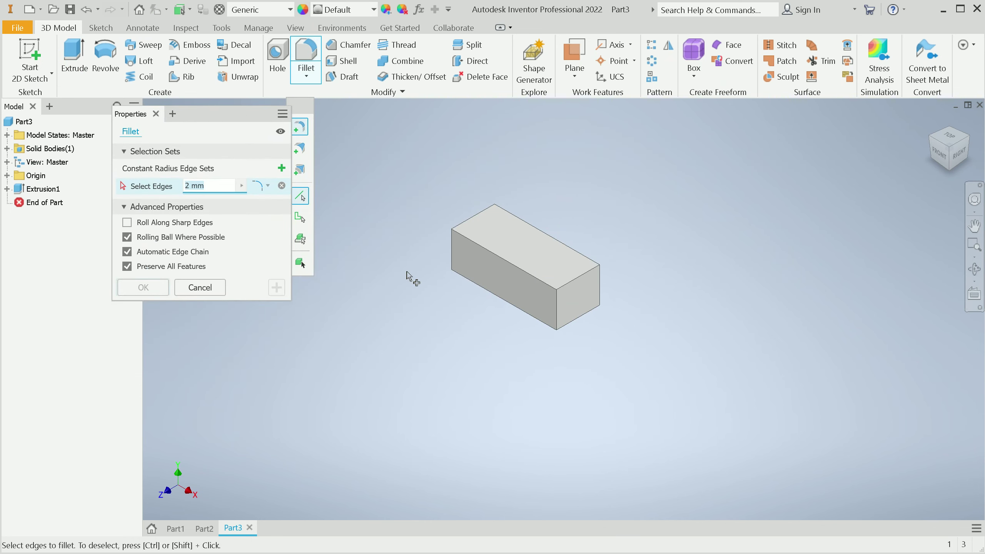
pyautogui.click(451, 264)
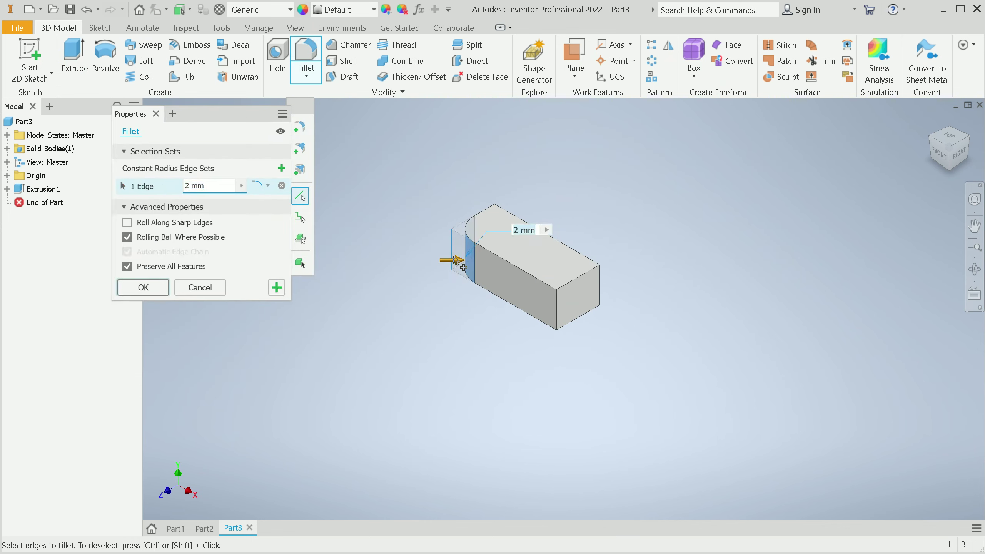
pyautogui.click(187, 188)
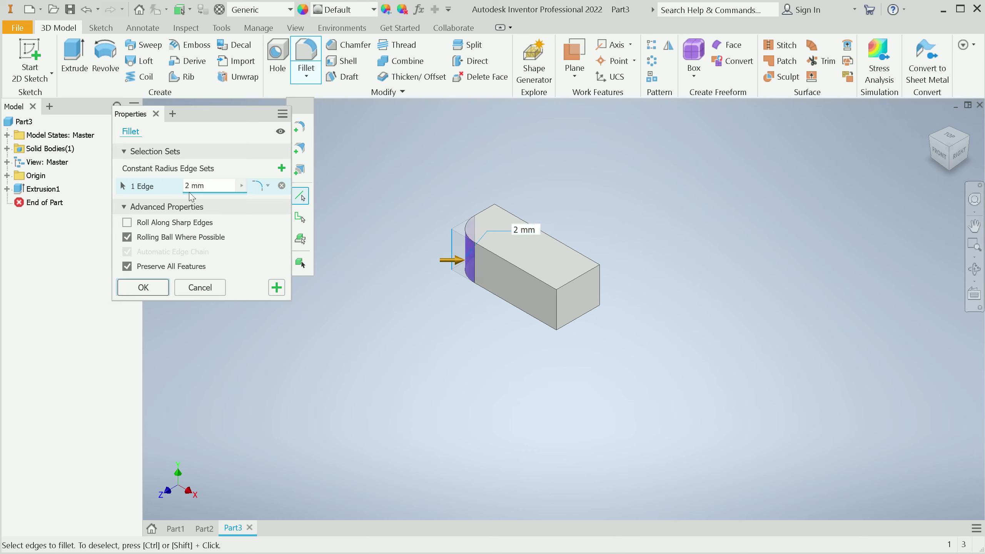
pyautogui.click(495, 222)
pyautogui.click(598, 287)
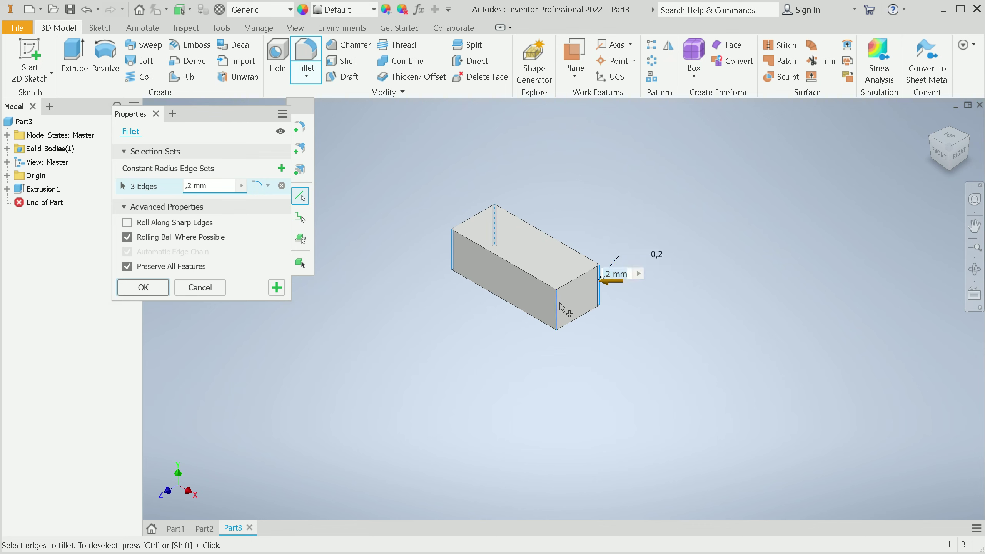
pyautogui.click(556, 308)
pyautogui.rightClick(462, 316)
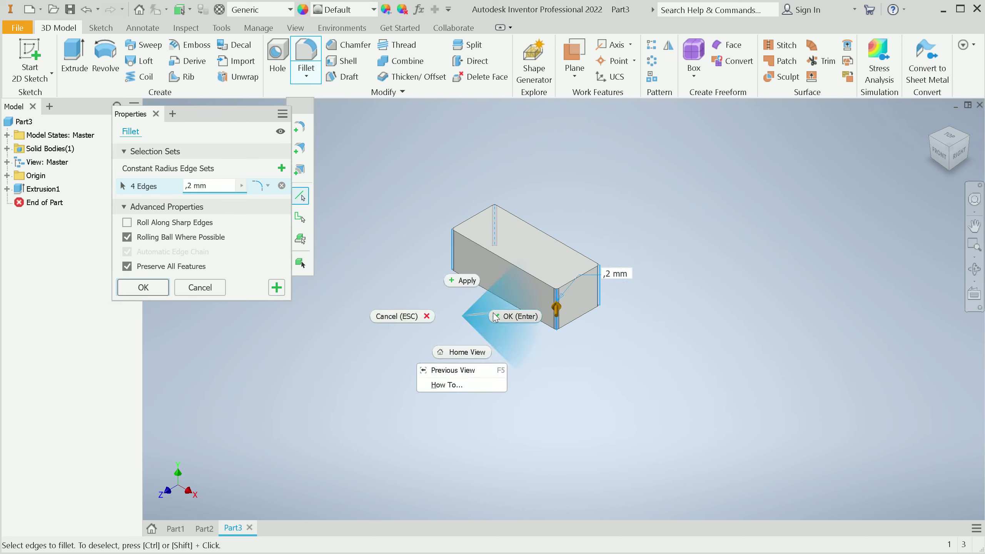
pyautogui.click(459, 310)
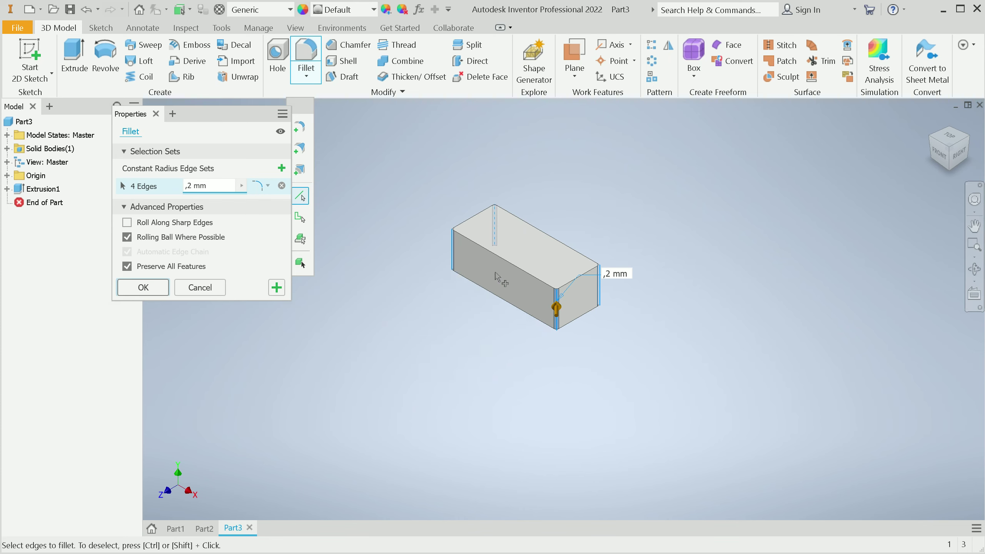
# - Add the four top-face edges to the same fillet set and apply the fillet
pyautogui.click(508, 267)
pyautogui.click(552, 239)
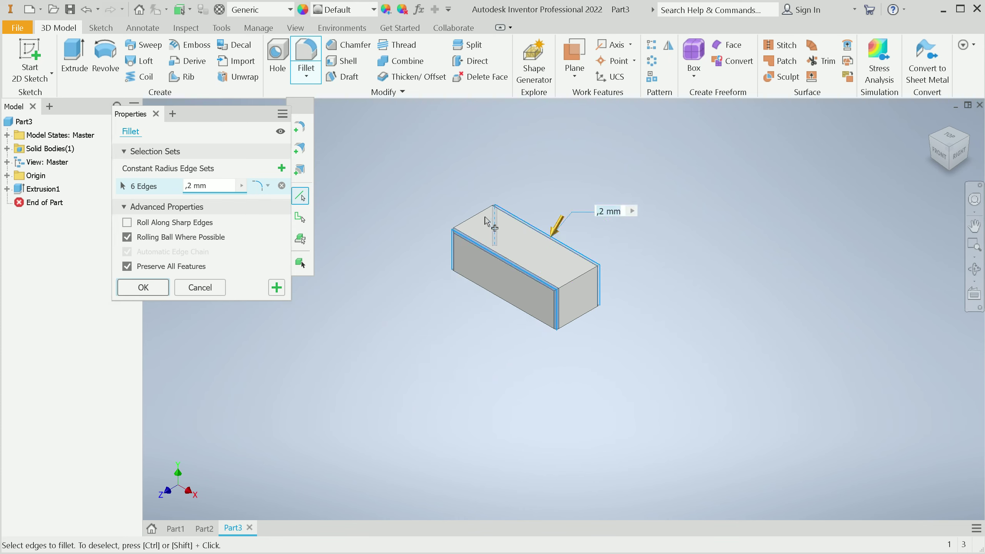
pyautogui.click(487, 213)
pyautogui.click(579, 283)
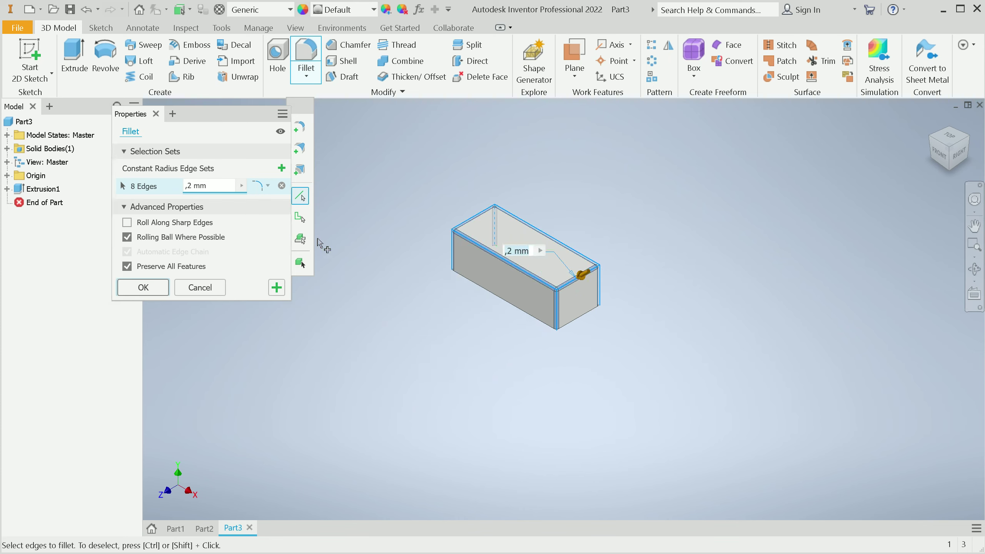
pyautogui.click(160, 288)
# - Shell the block with a 0,1 mm wall thickness, removing its bottom face
pyautogui.moveTo(947, 158); pyautogui.dragTo(946, 96)
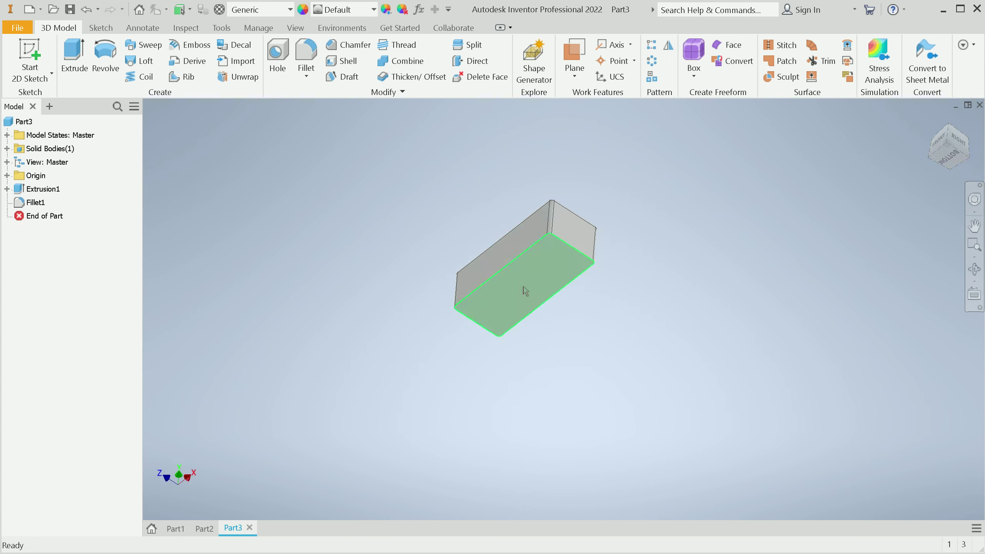
pyautogui.scroll(-3, 523, 286)
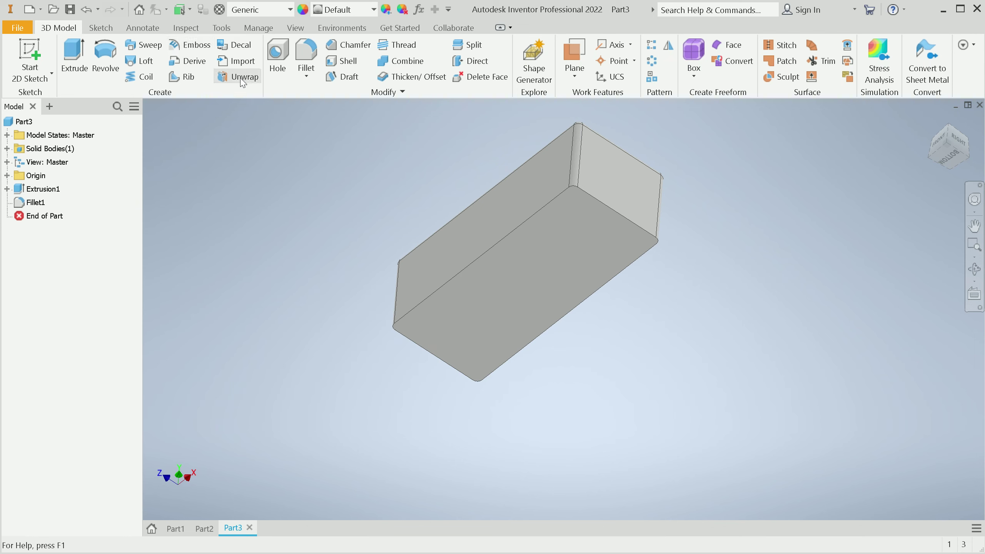
pyautogui.click(341, 61)
pyautogui.click(413, 290)
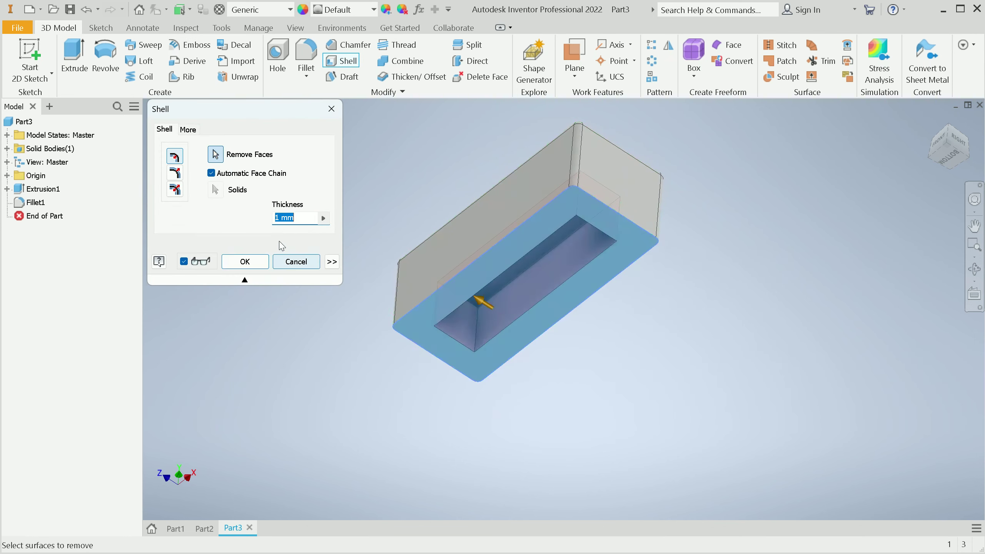
pyautogui.write('0,1')
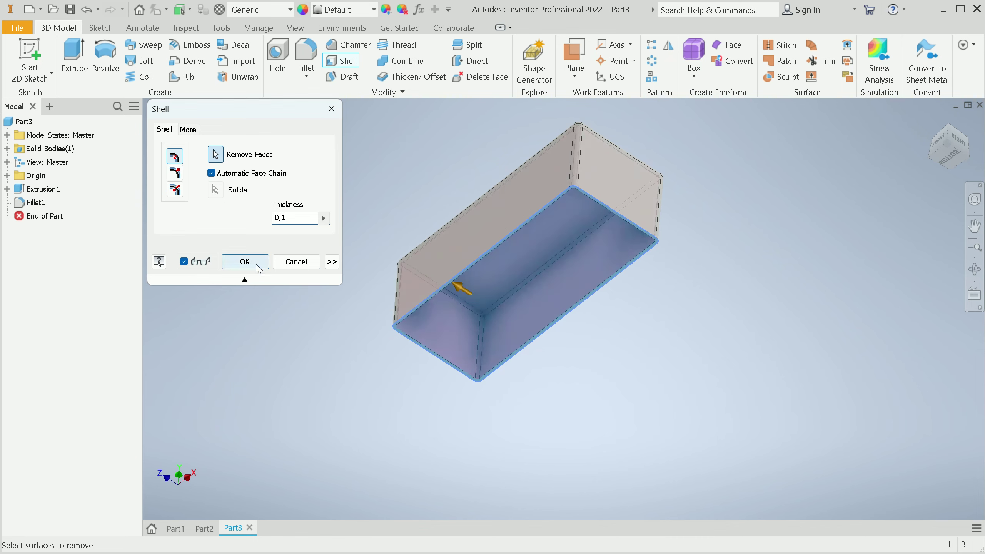
pyautogui.click(245, 261)
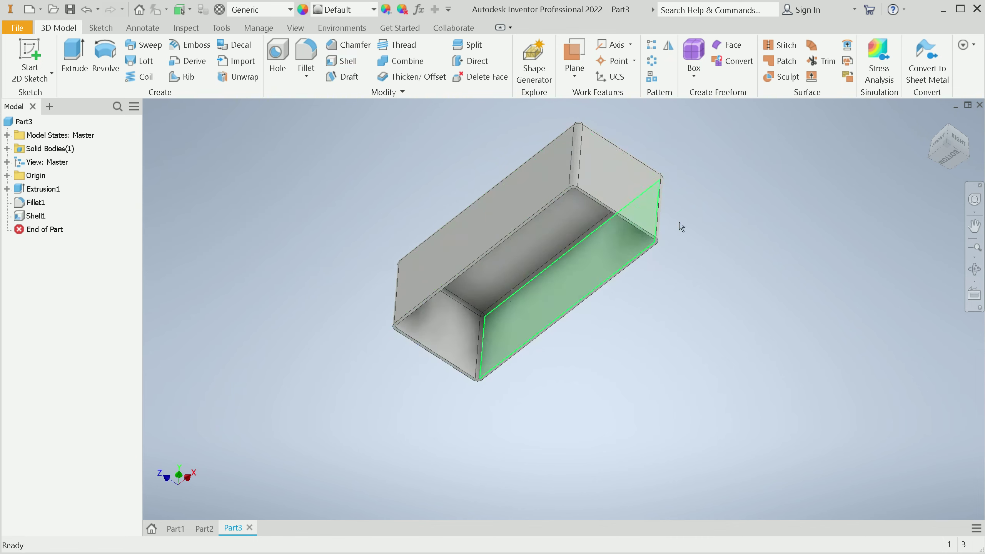
# - Start a sketch on the open bottom rim face and turn the view so the part's long side runs horizontally
pyautogui.moveTo(944, 141); pyautogui.dragTo(942, 151)
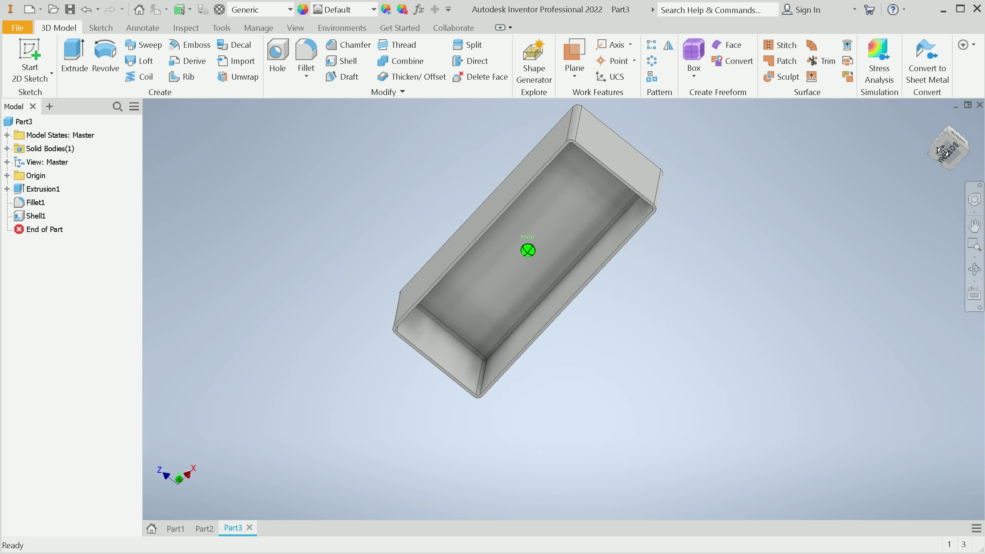
pyautogui.click(520, 281)
pyautogui.scroll(-8, 360, 361)
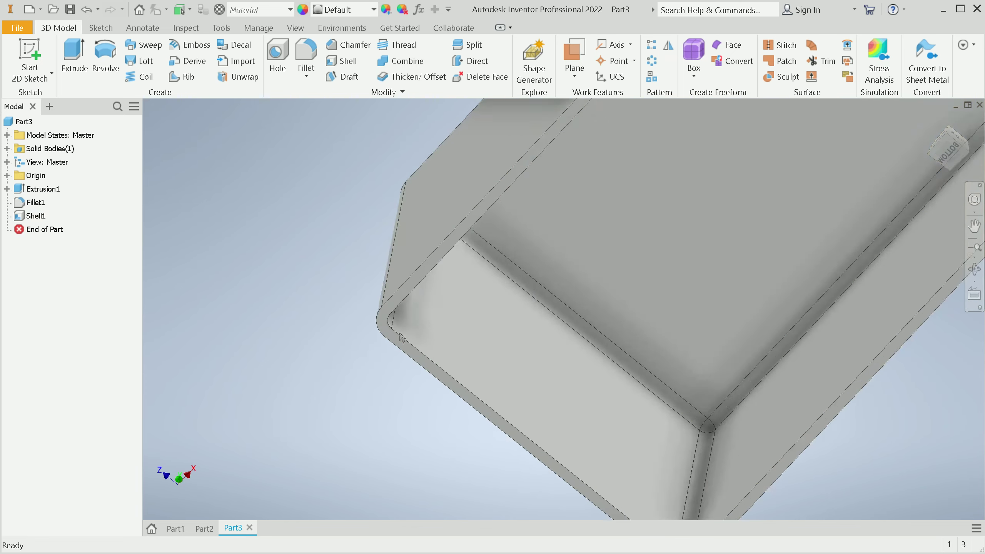
pyautogui.click(365, 318)
pyautogui.click(442, 308)
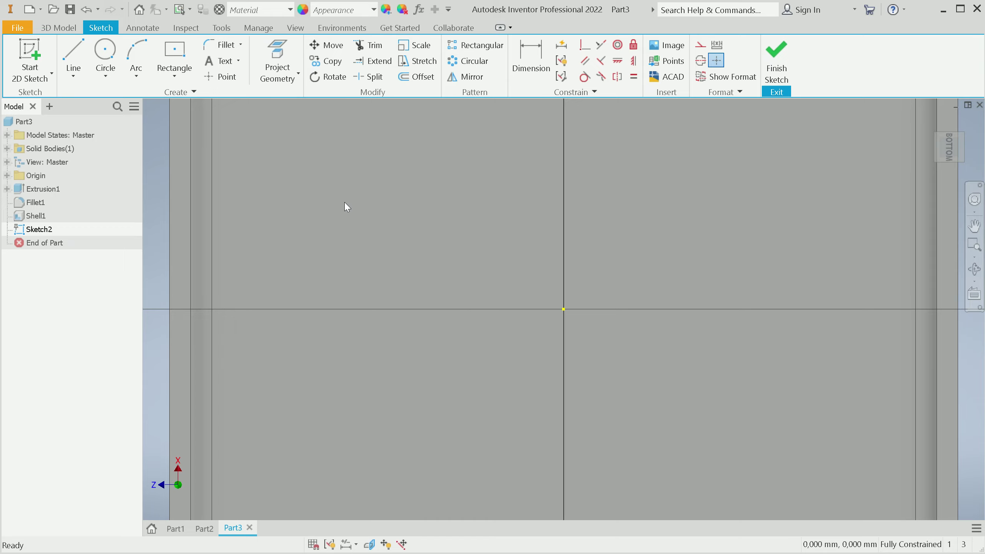
pyautogui.scroll(6, 453, 266)
pyautogui.scroll(2, 517, 246)
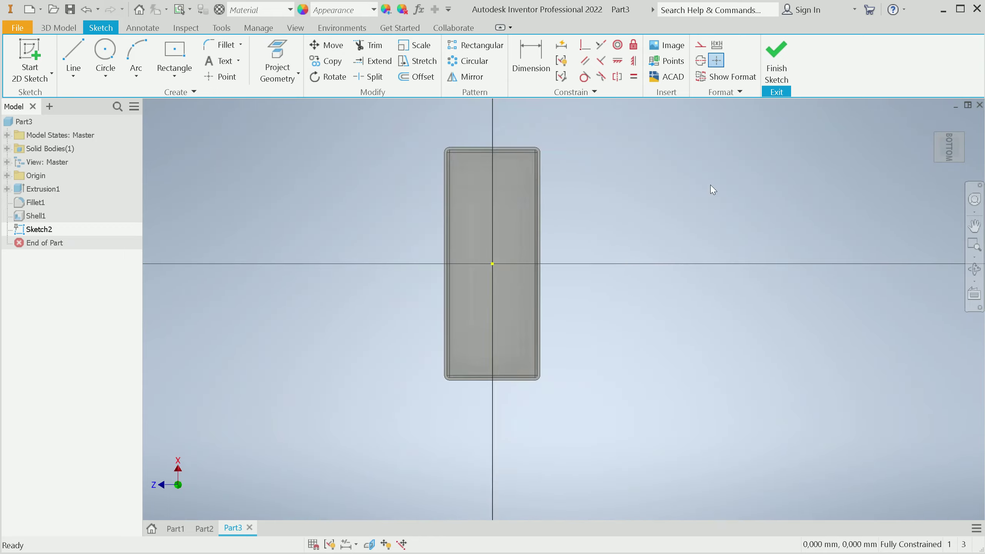
pyautogui.click(967, 119)
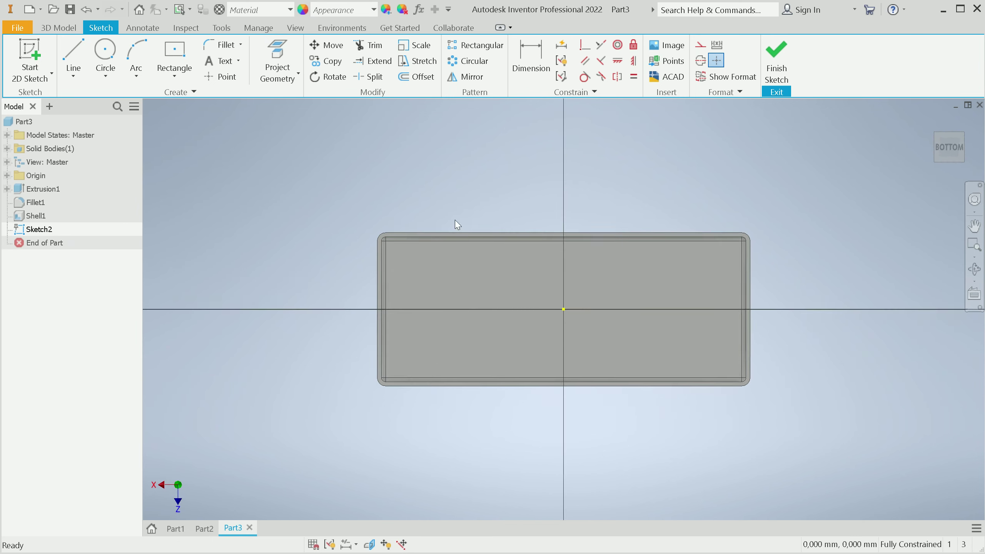
# - Project the rim face's inner and outer outlines into the sketch
pyautogui.scroll(-3, 445, 248)
pyautogui.click(277, 56)
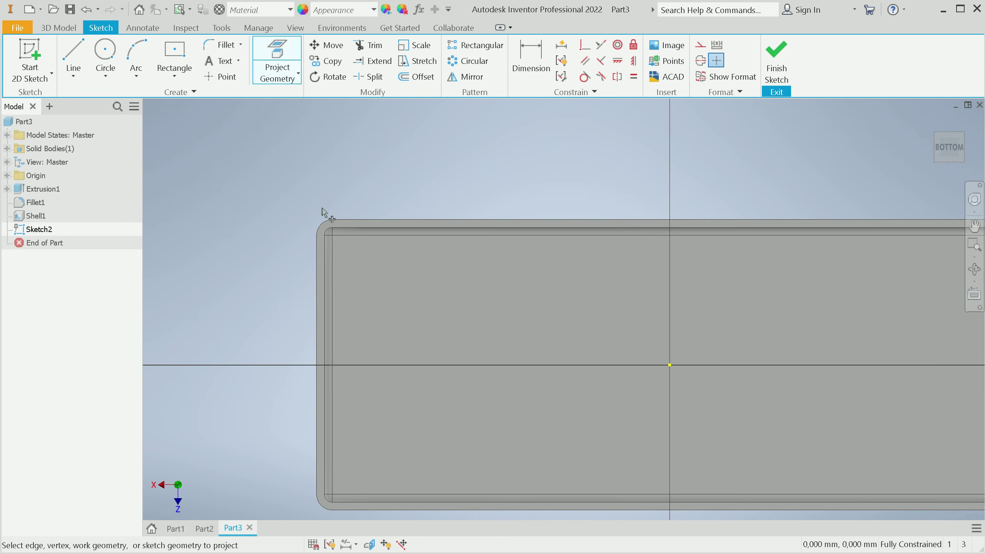
pyautogui.scroll(-5, 322, 246)
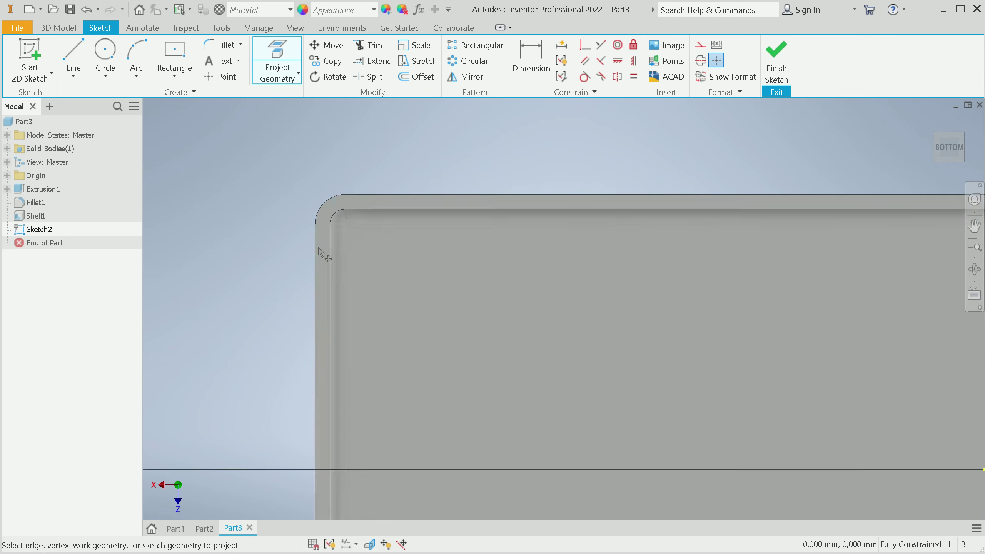
pyautogui.click(327, 236)
# - Draw two short vertical lines about 1 mm apart across the -Z long wall's thickness, on the +X side of the center
pyautogui.scroll(6, 329, 237)
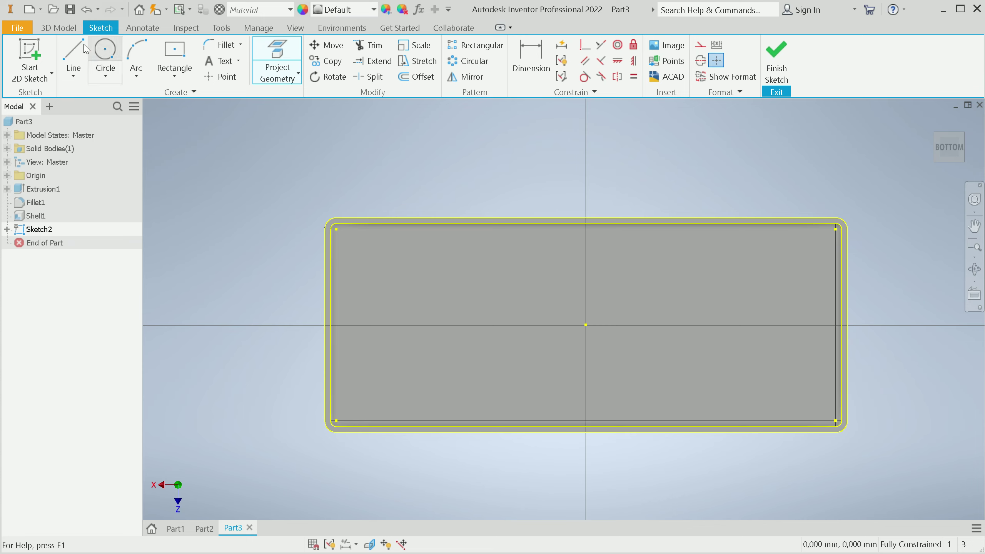
pyautogui.click(73, 58)
pyautogui.click(499, 223)
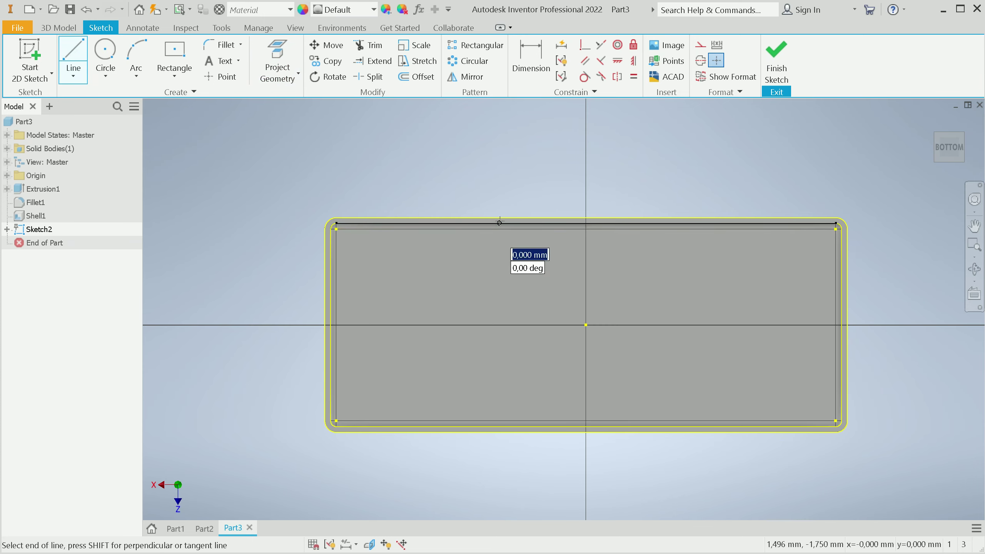
pyautogui.click(499, 218)
pyautogui.click(439, 224)
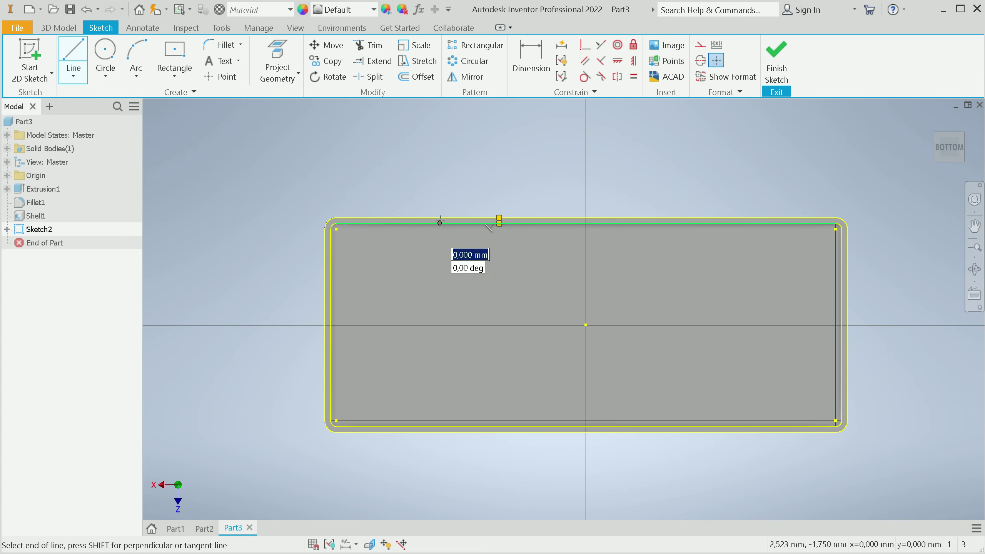
pyautogui.click(439, 218)
pyautogui.rightClick(441, 218)
pyautogui.click(481, 217)
# - Dimension the distance between the two short lines as 1 mm
pyautogui.scroll(3, 483, 219)
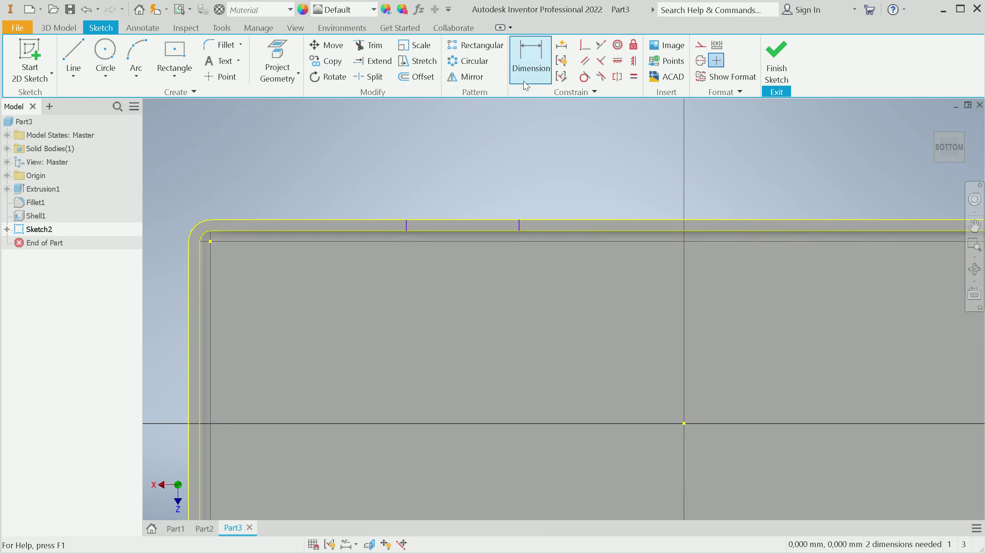
pyautogui.click(526, 74)
pyautogui.scroll(5, 407, 227)
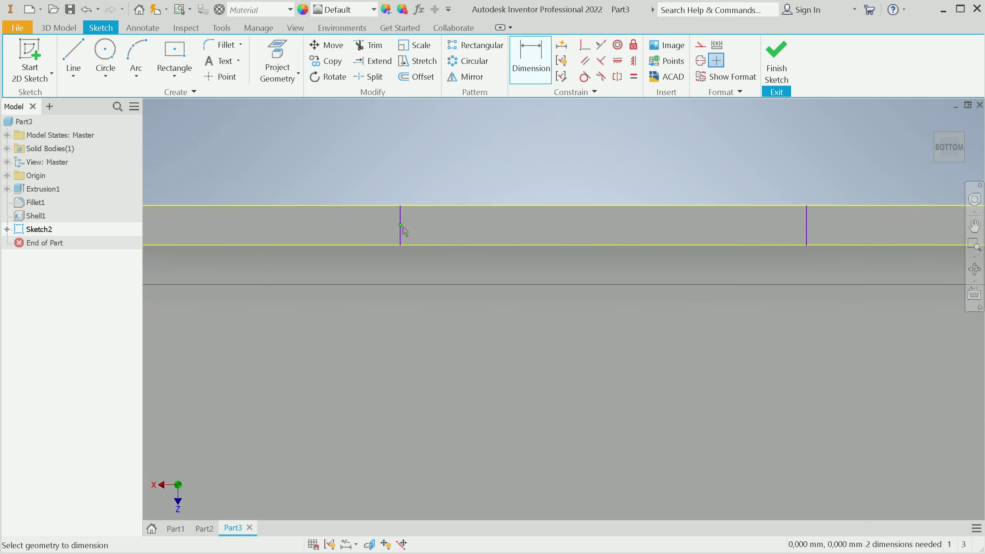
pyautogui.click(403, 221)
pyautogui.click(804, 222)
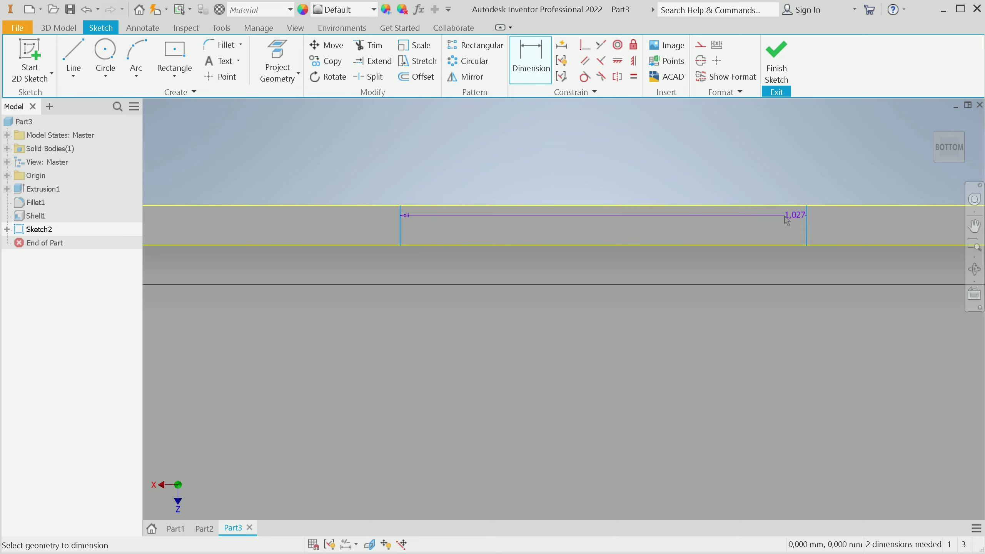
pyautogui.click(585, 163)
pyautogui.write('1,0270182')
pyautogui.press('Return')
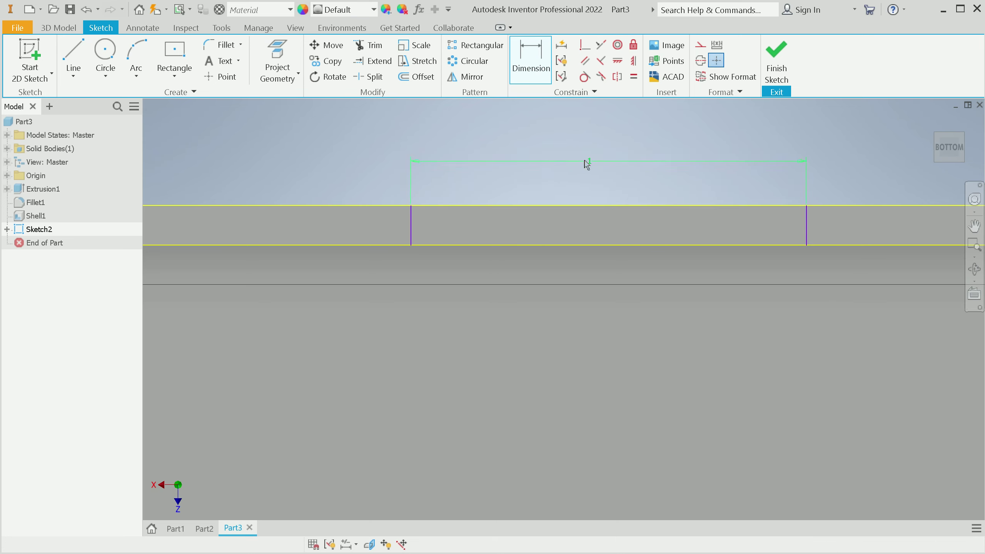
# - Dimension the inner short line 1,75 mm from the midpoint of the long wall's outer edge
pyautogui.scroll(10, 705, 266)
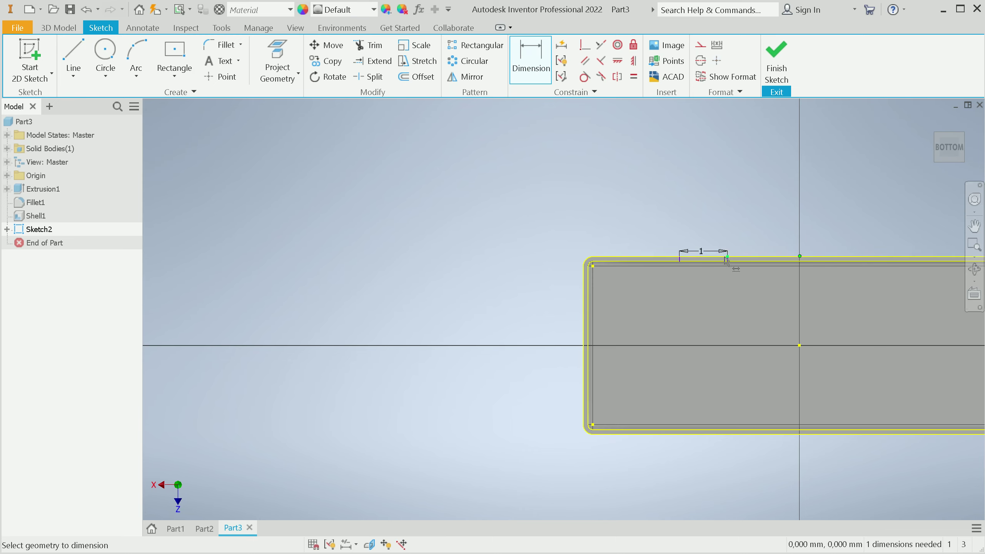
pyautogui.scroll(-10, 726, 261)
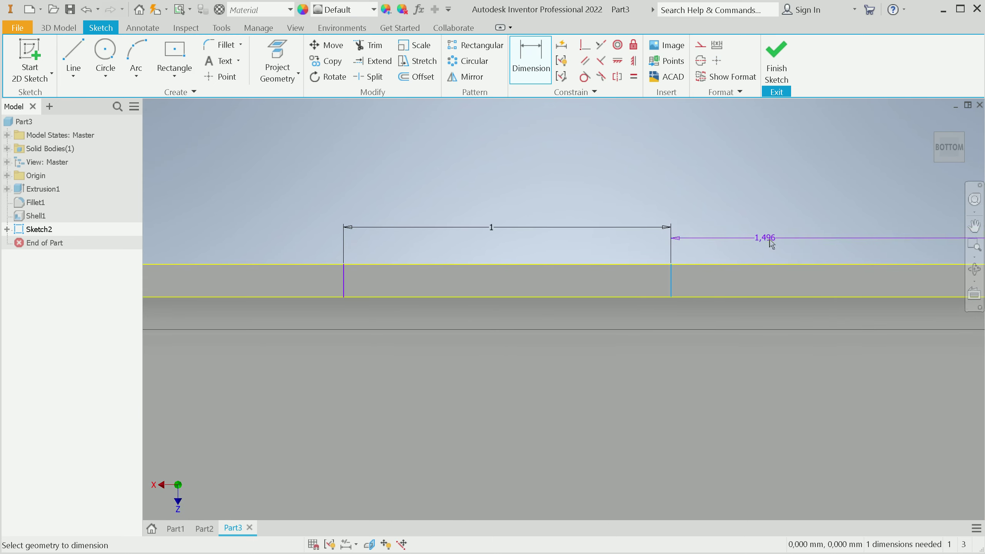
pyautogui.scroll(5, 760, 238)
pyautogui.click(800, 239)
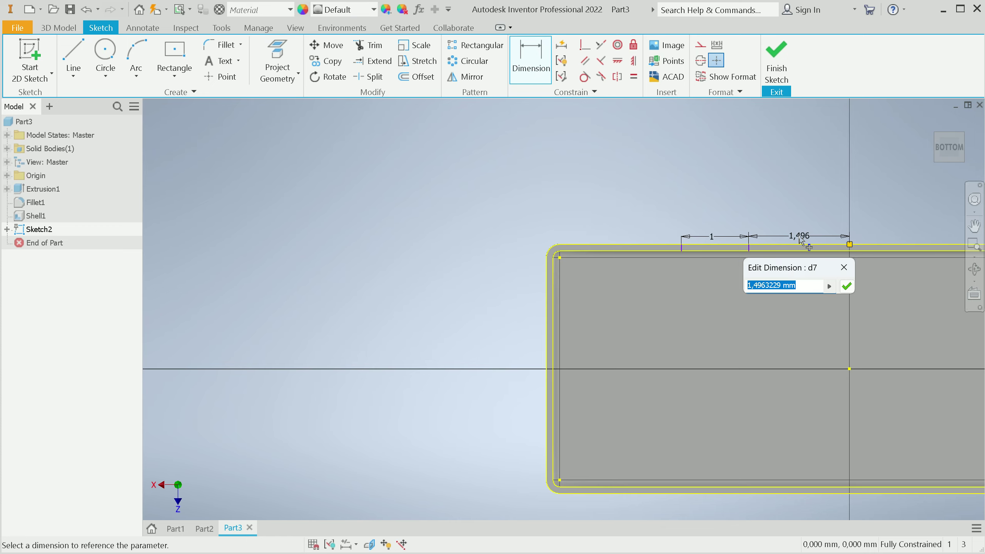
pyautogui.write('1,75')
pyautogui.press('Return')
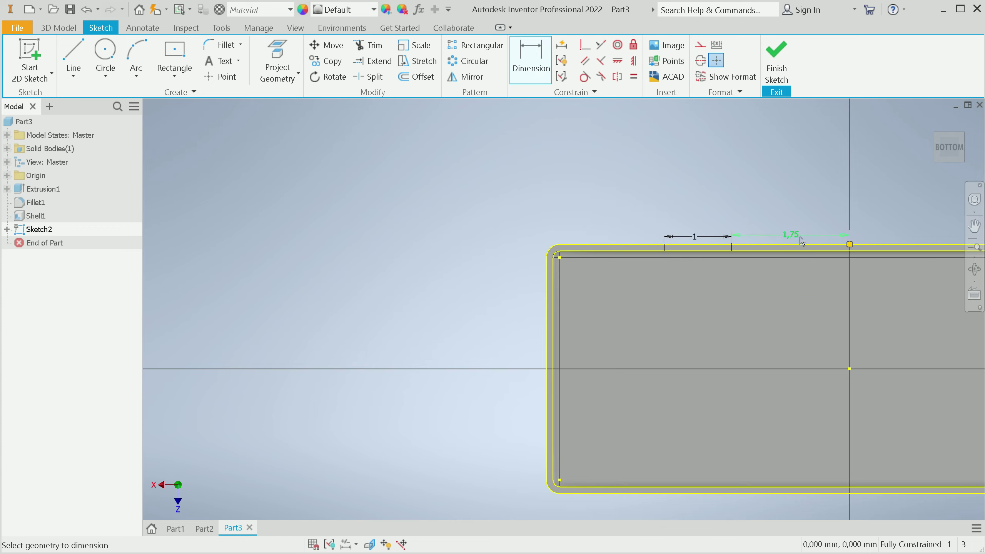
# - Draw a horizontal and a vertical line through the part's center, joining the midpoints of the opposite outer edges
pyautogui.click(73, 57)
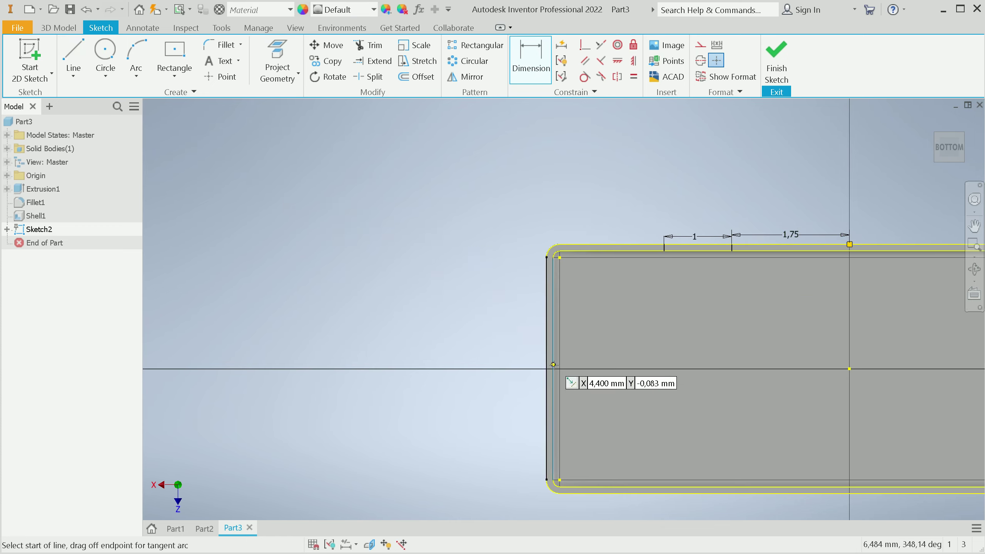
pyautogui.click(546, 368)
pyautogui.scroll(5, 591, 383)
pyautogui.scroll(-3, 740, 386)
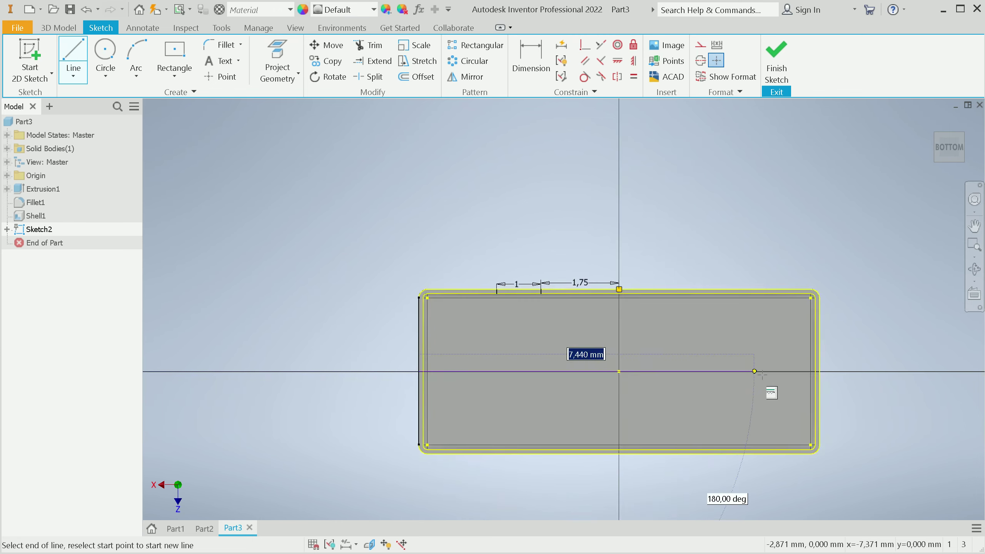
pyautogui.doubleClick(819, 371)
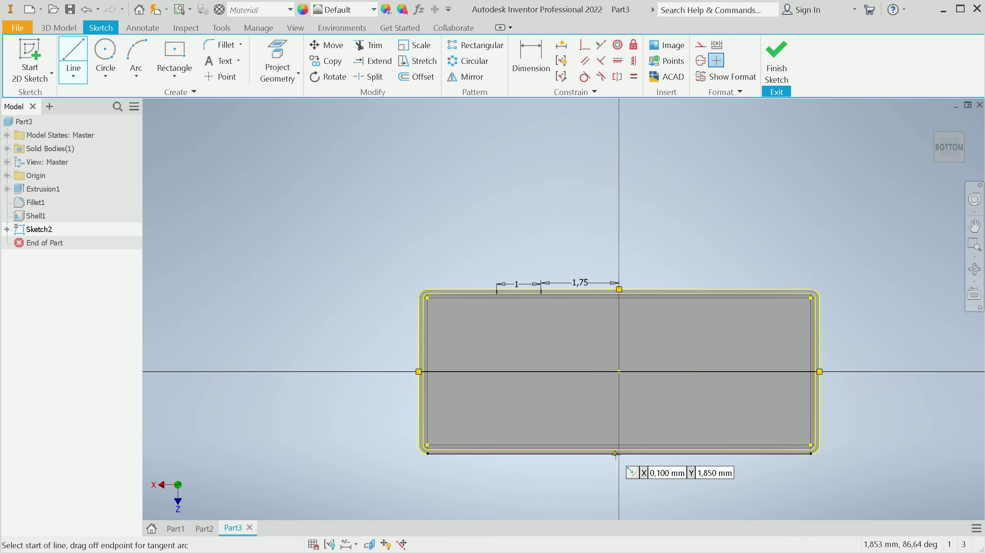
pyautogui.click(619, 453)
pyautogui.click(618, 289)
pyautogui.rightClick(619, 289)
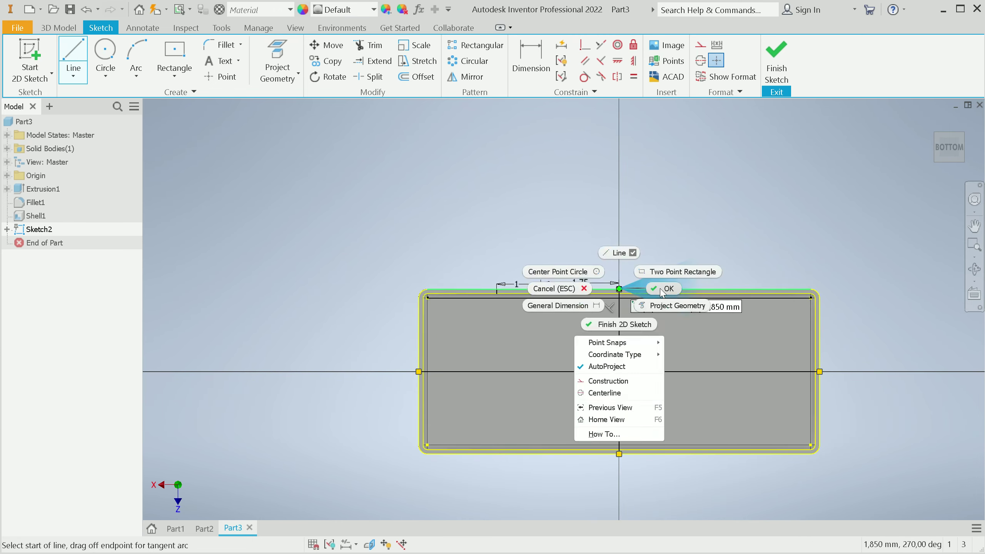
# - Make the two center lines construction geometry and mirror the two short rim lines across the vertical center line
pyautogui.click(662, 288)
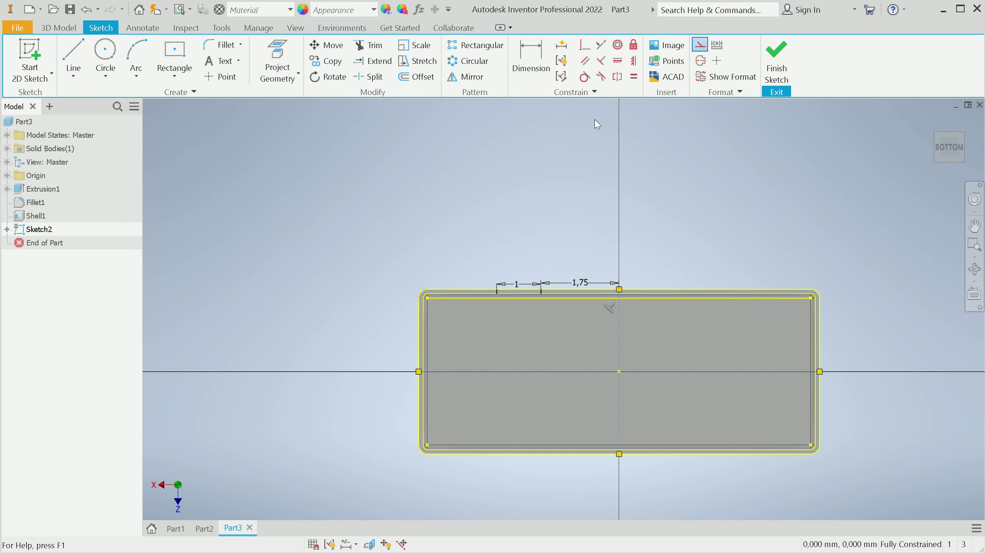
pyautogui.click(464, 76)
pyautogui.scroll(5, 502, 294)
pyautogui.click(470, 217)
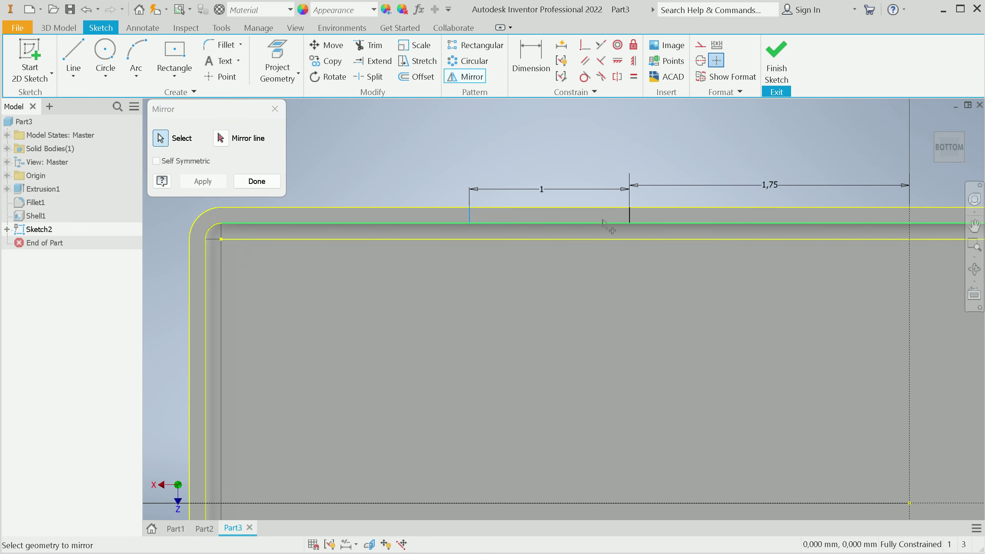
pyautogui.click(629, 217)
pyautogui.scroll(-3, 372, 343)
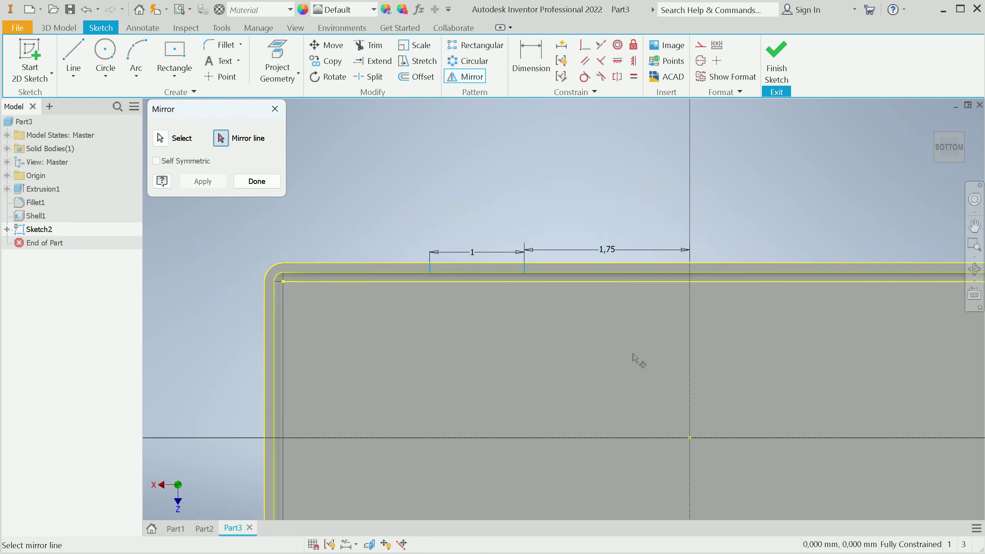
pyautogui.click(691, 358)
pyautogui.click(203, 181)
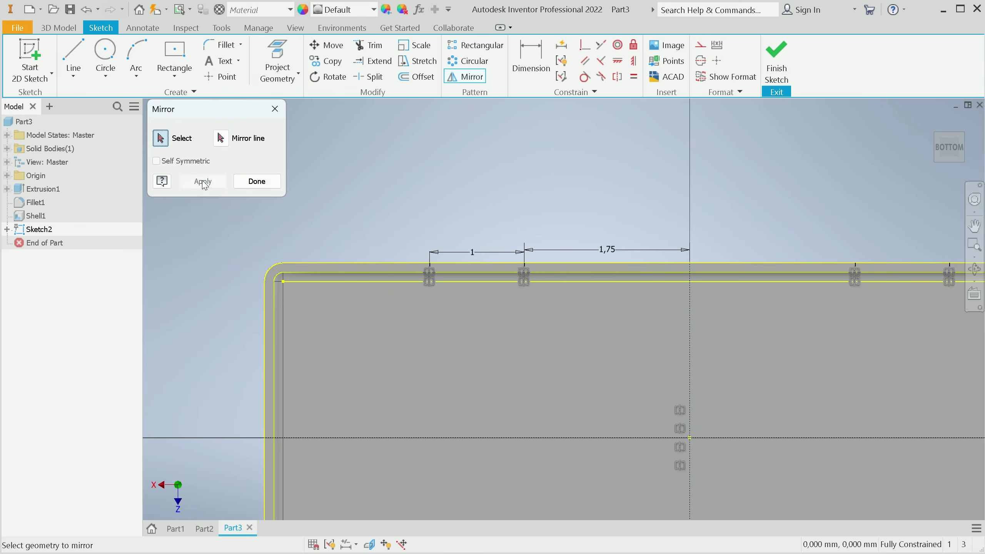
# - Mirror all four short lines across the horizontal center line onto the opposite long wall and finish the sketch
pyautogui.scroll(5, 450, 293)
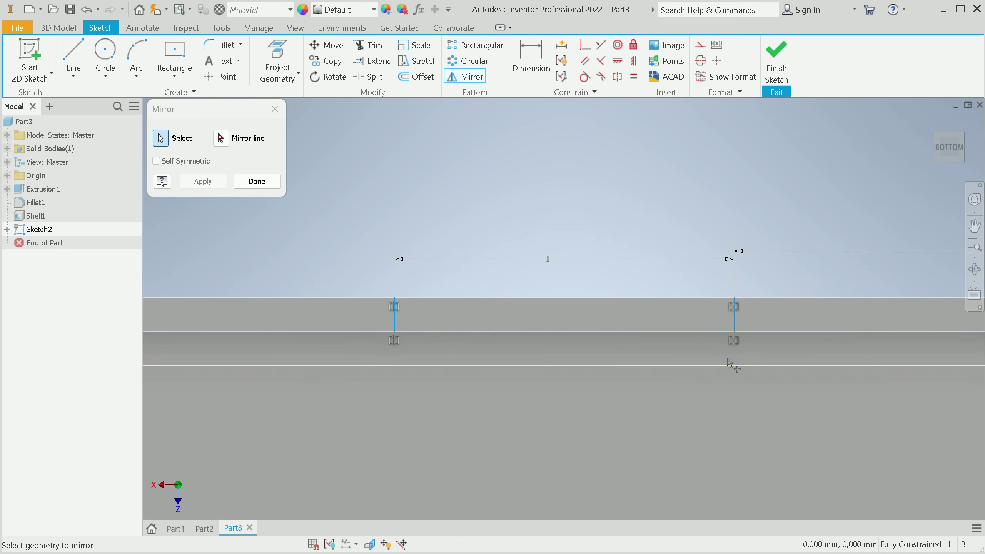
pyautogui.scroll(-5, 728, 362)
pyautogui.scroll(4, 945, 367)
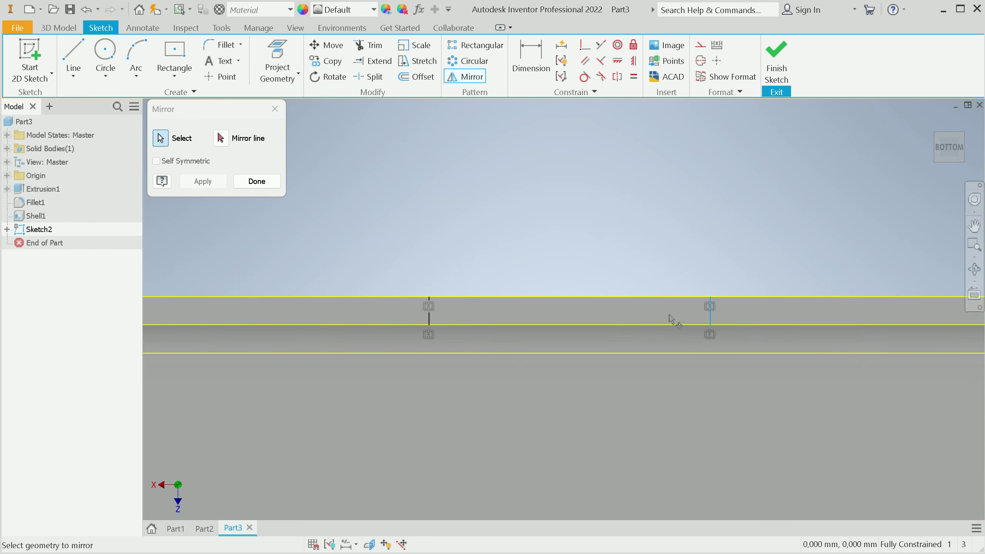
pyautogui.scroll(-4, 309, 295)
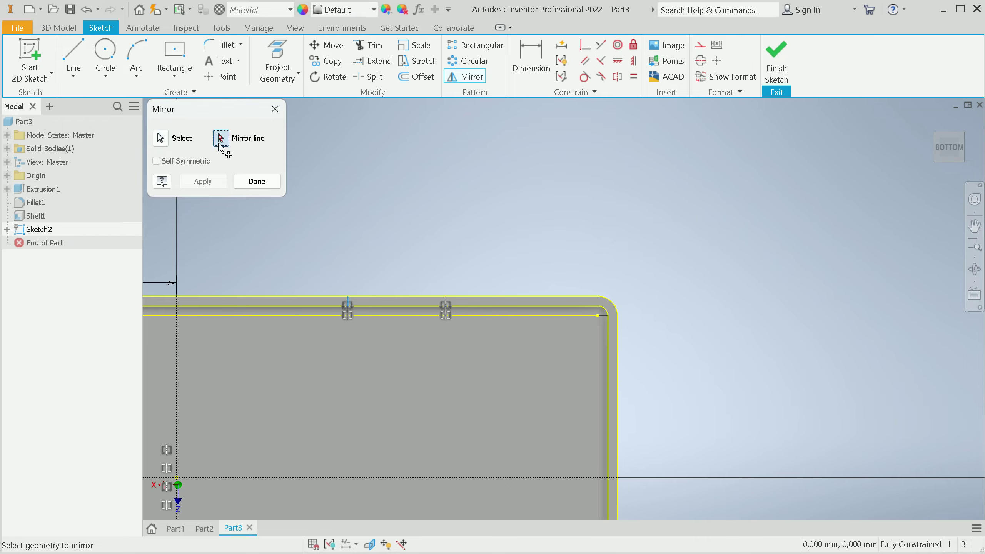
pyautogui.click(249, 473)
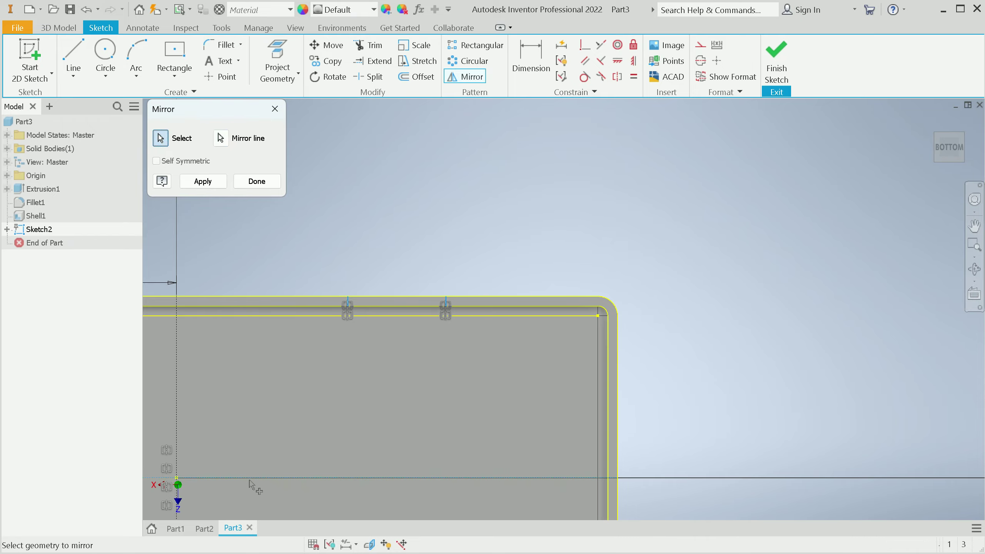
pyautogui.click(218, 183)
pyautogui.click(256, 181)
pyautogui.scroll(-8, 223, 358)
pyautogui.scroll(3, 223, 358)
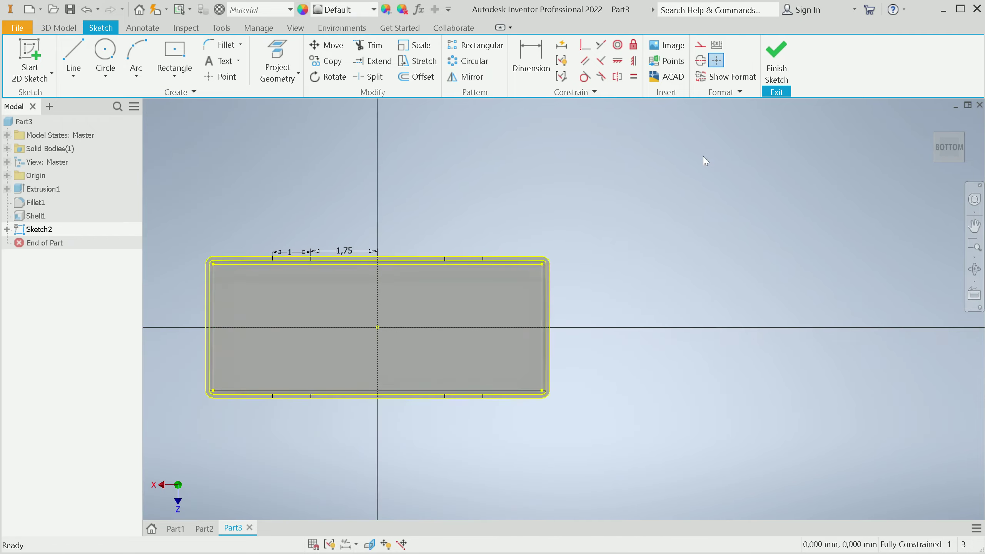
pyautogui.click(776, 72)
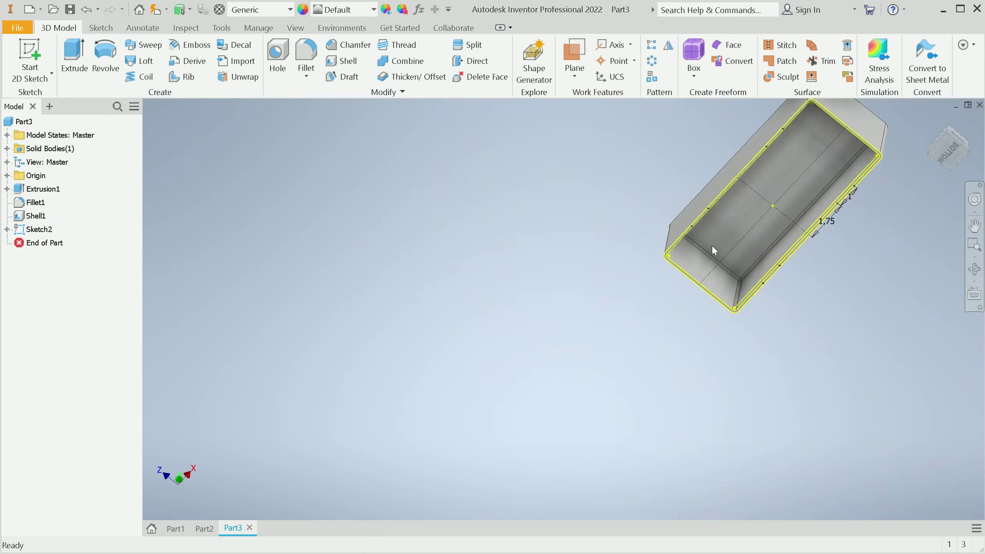
# - Start an extrusion for the rim sketch on the cover's open side
pyautogui.click(954, 157)
pyautogui.scroll(5, 556, 194)
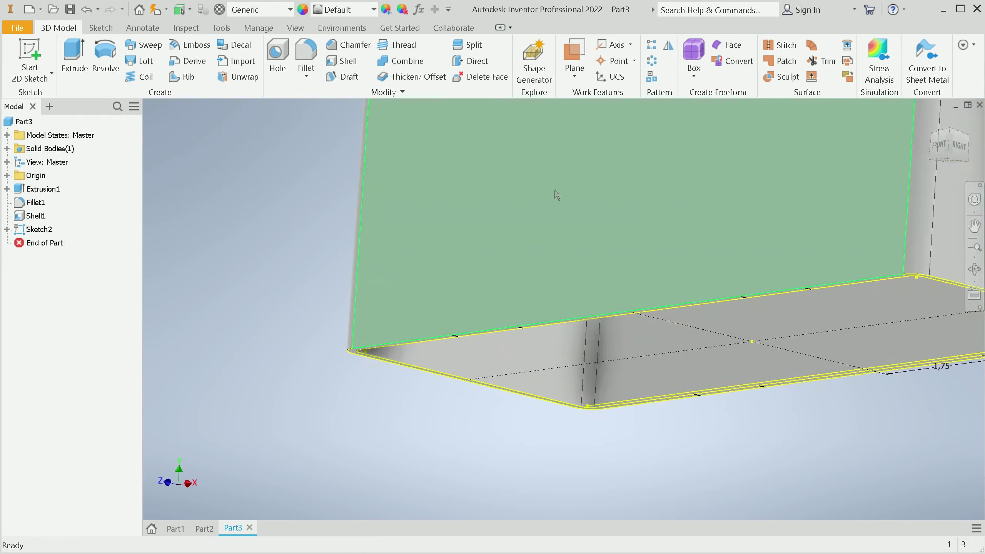
pyautogui.click(74, 58)
pyautogui.click(516, 335)
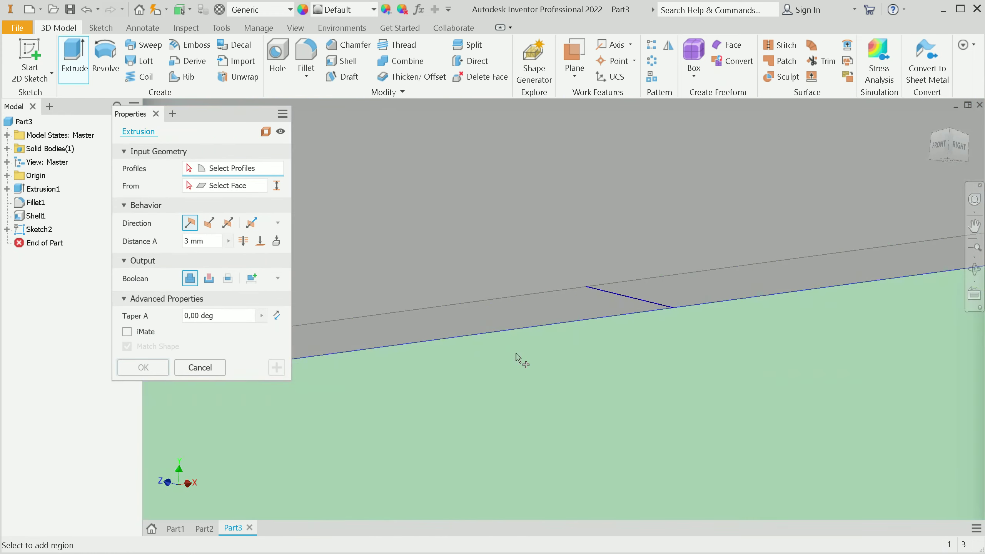
pyautogui.scroll(-5, 528, 322)
pyautogui.scroll(6, 762, 308)
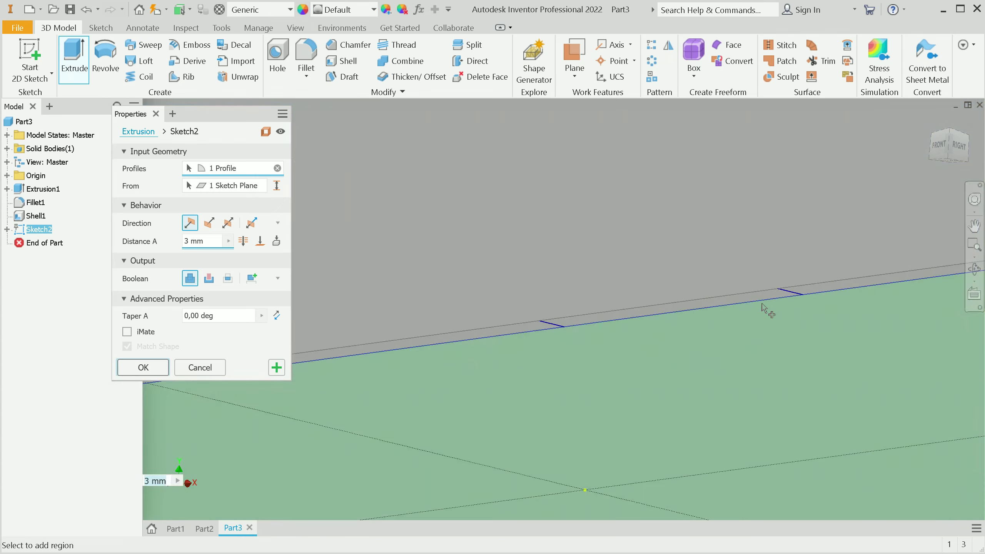
pyautogui.click(760, 298)
pyautogui.scroll(-5, 758, 301)
pyautogui.scroll(6, 727, 352)
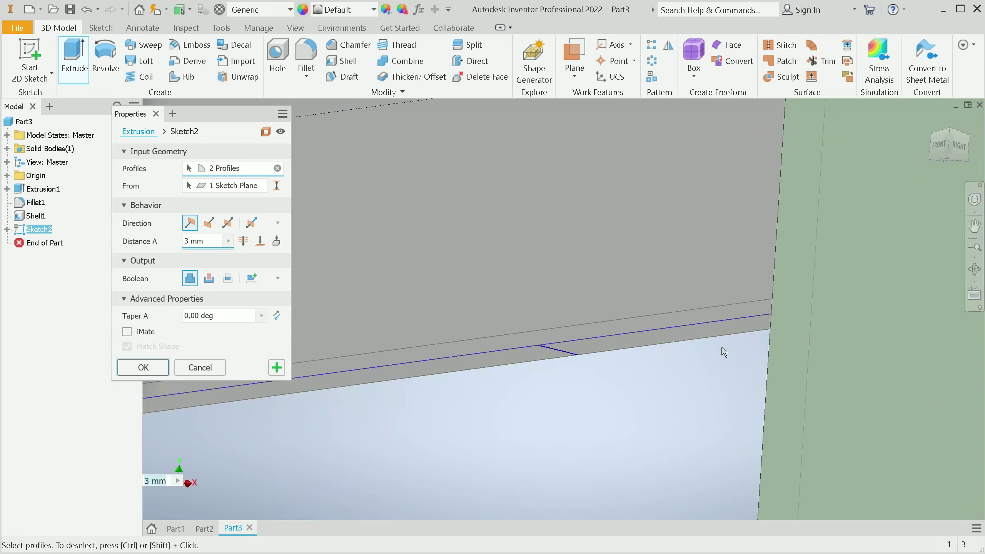
pyautogui.click(734, 334)
pyautogui.scroll(-5, 736, 340)
pyautogui.click(568, 295)
pyautogui.scroll(6, 891, 329)
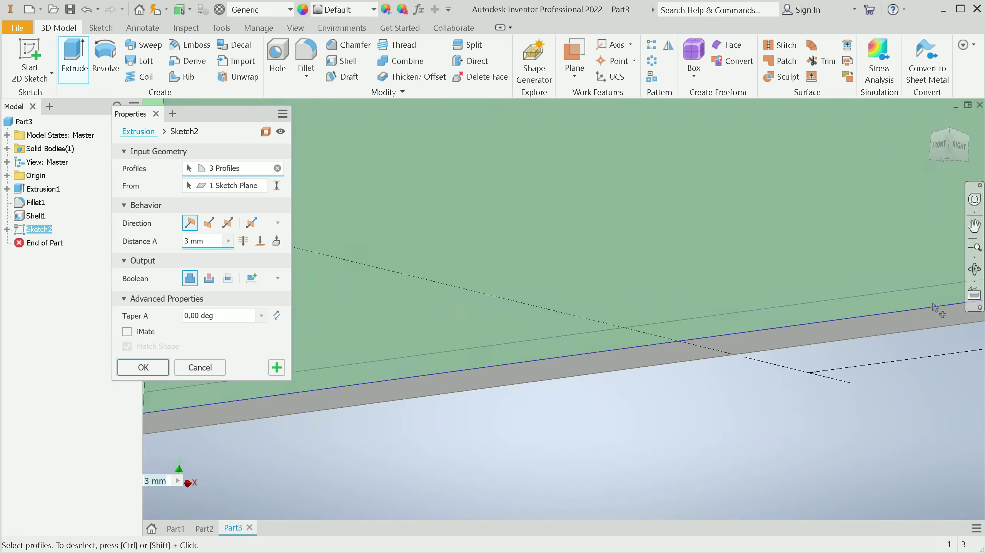
pyautogui.click(889, 338)
pyautogui.scroll(-5, 766, 363)
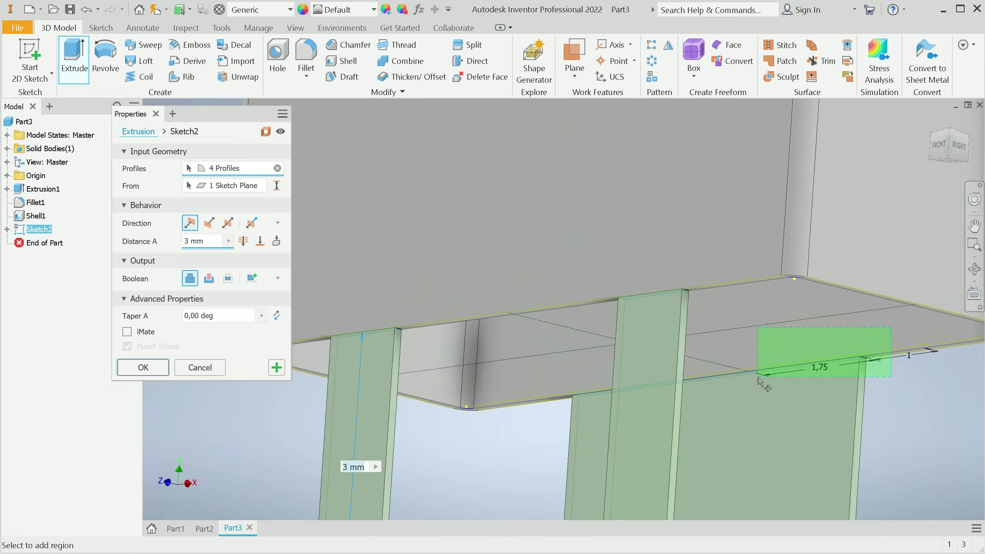
pyautogui.scroll(6, 829, 373)
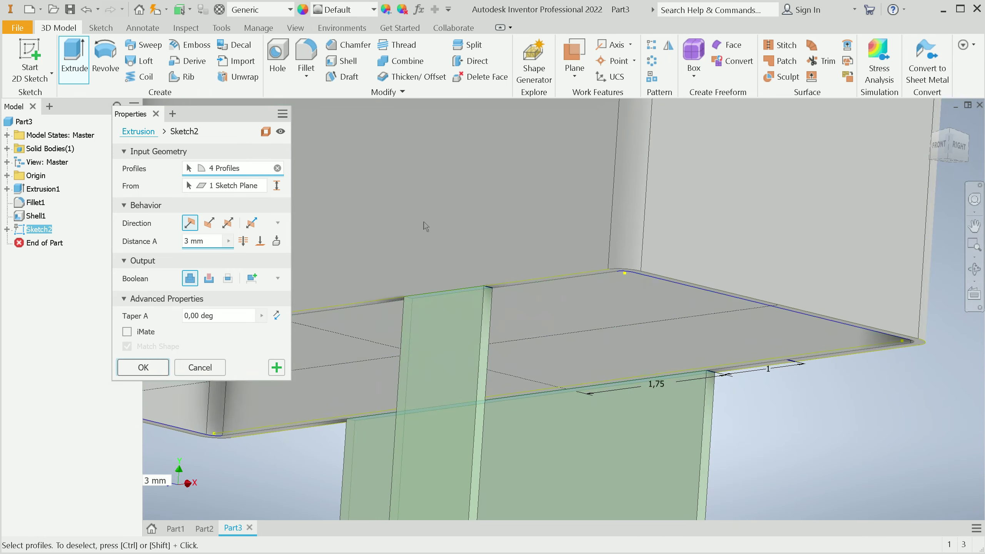
pyautogui.click(277, 168)
# - Select the four 1 mm wide regions between the short line pairs, two on each long wall, as the extrusion profiles
pyautogui.scroll(3, 694, 383)
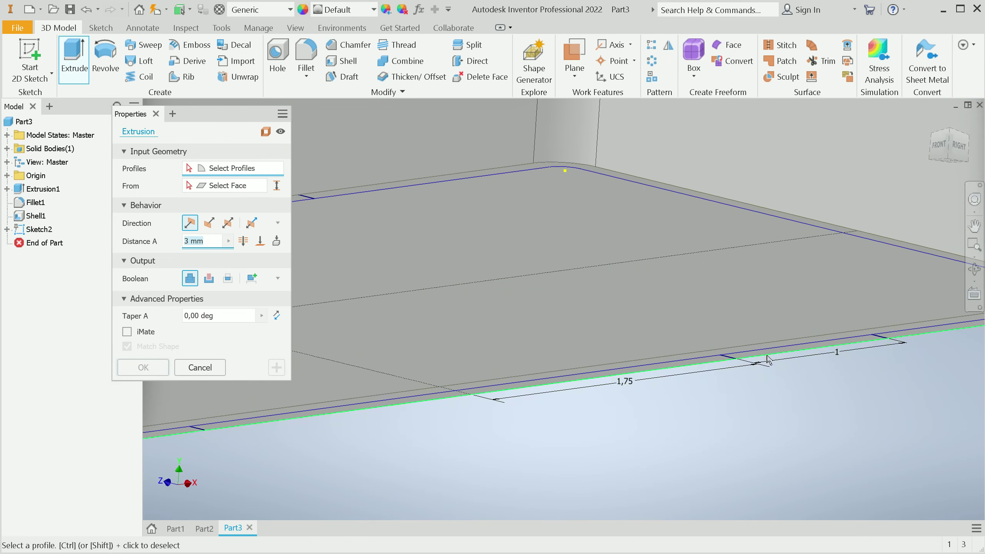
pyautogui.scroll(2, 773, 358)
pyautogui.click(750, 355)
pyautogui.scroll(-3, 750, 355)
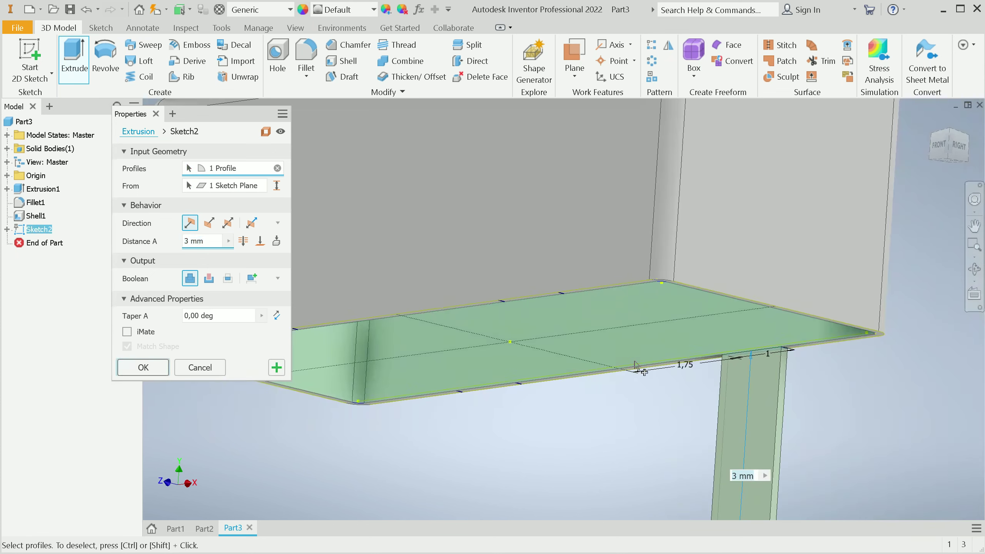
pyautogui.scroll(4, 516, 363)
pyautogui.scroll(-5, 528, 320)
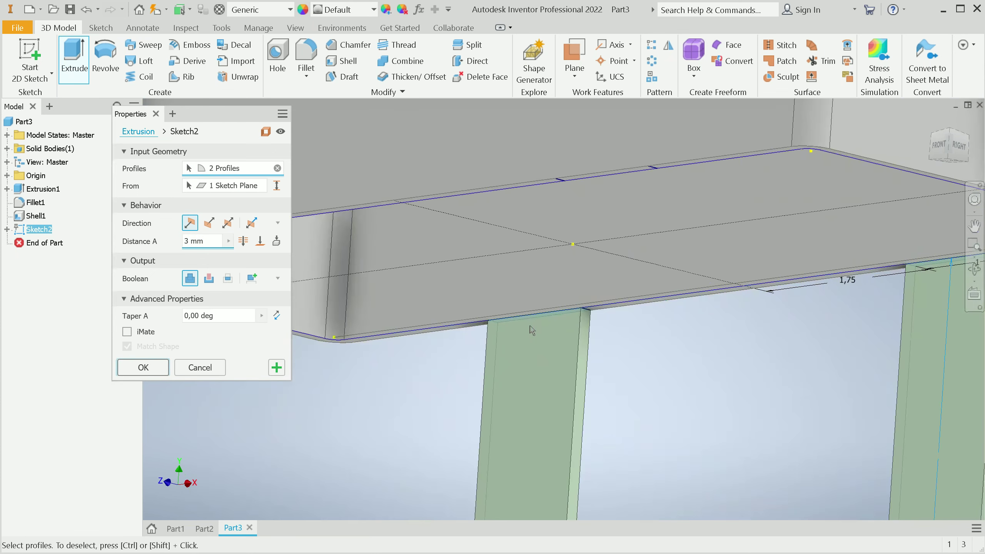
pyautogui.scroll(5, 560, 410)
pyautogui.click(560, 409)
pyautogui.scroll(-5, 560, 409)
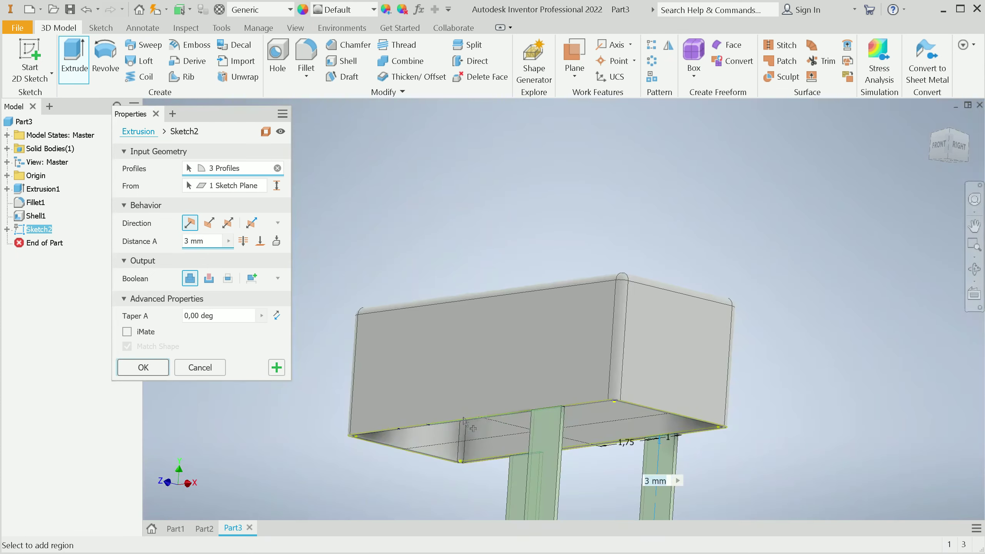
pyautogui.scroll(5, 442, 424)
pyautogui.click(466, 308)
pyautogui.click(483, 277)
# - Extrude the four rim profiles 1 mm outward from the open side, joined to the cover, to form tabs
pyautogui.scroll(-3, 483, 277)
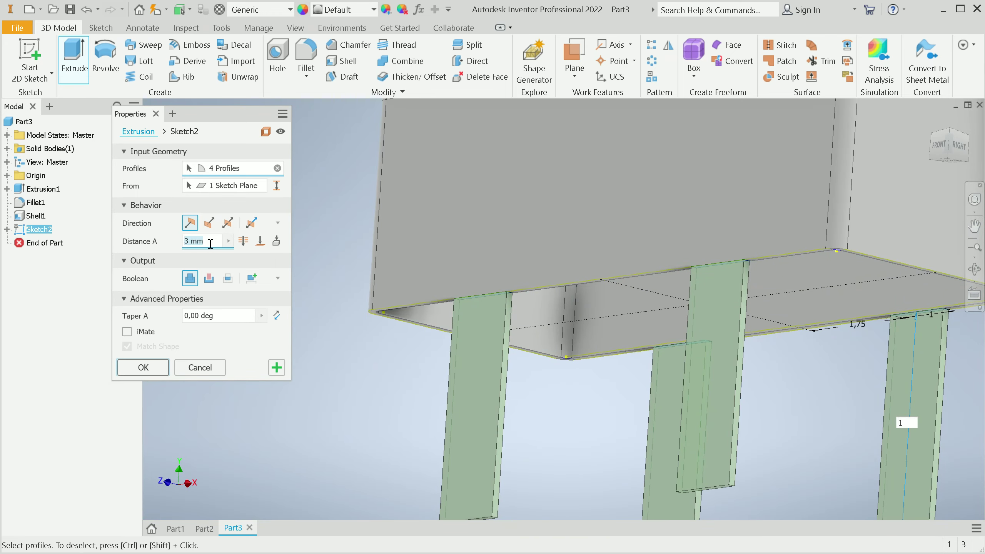
pyautogui.write('1')
pyautogui.scroll(-3, 599, 372)
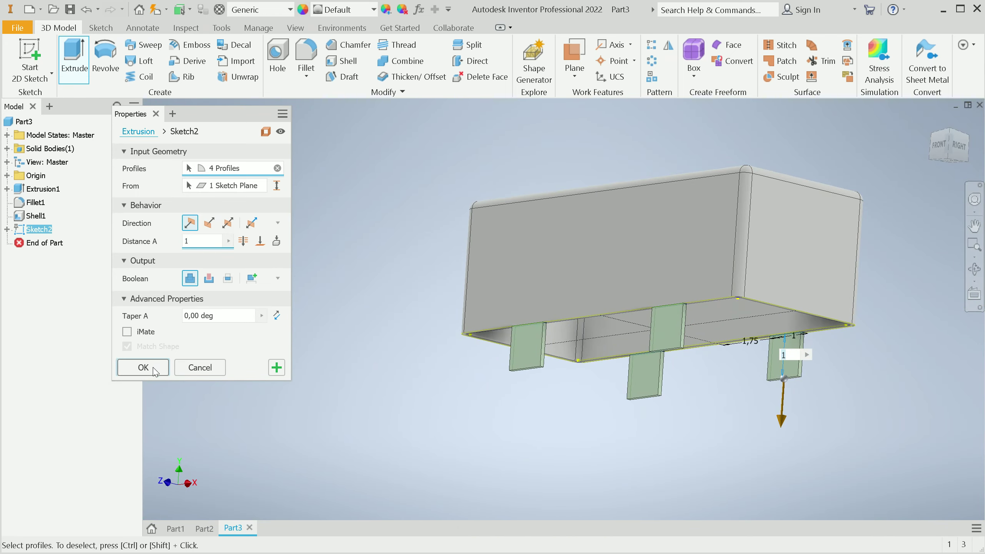
pyautogui.click(143, 367)
# - Start a 0,2 mm fillet on both free-end corner edges of the two tabs on the -X side
pyautogui.click(306, 58)
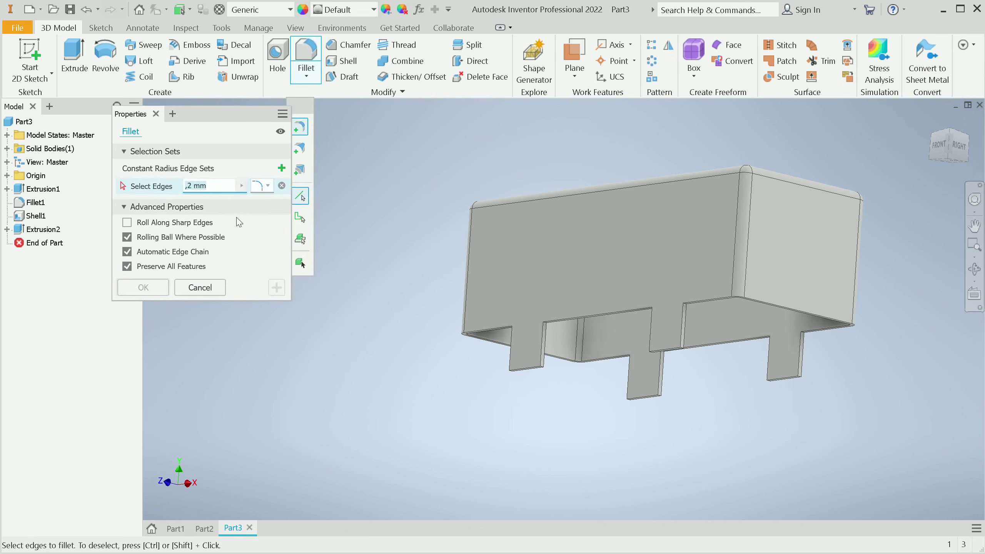
pyautogui.scroll(5, 532, 375)
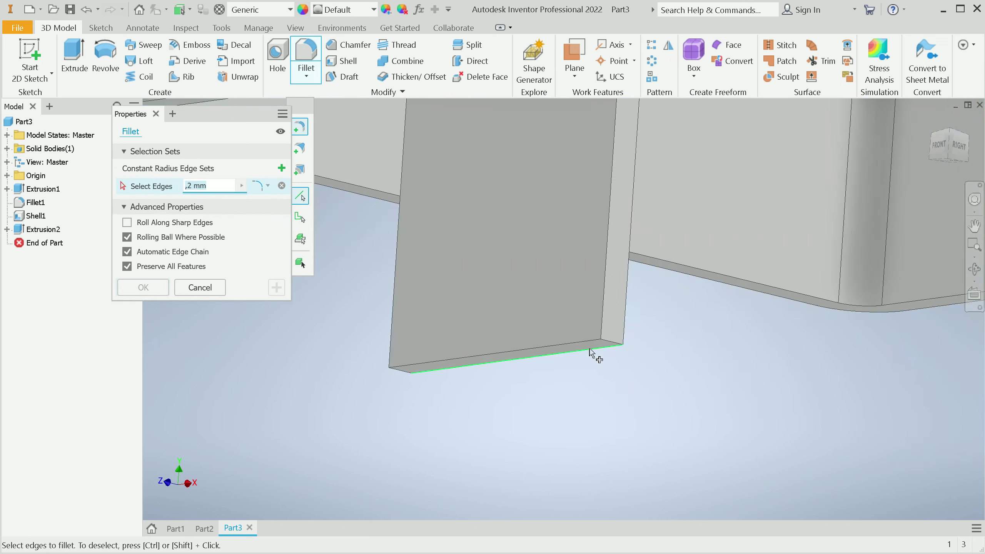
pyautogui.click(594, 349)
pyautogui.click(404, 372)
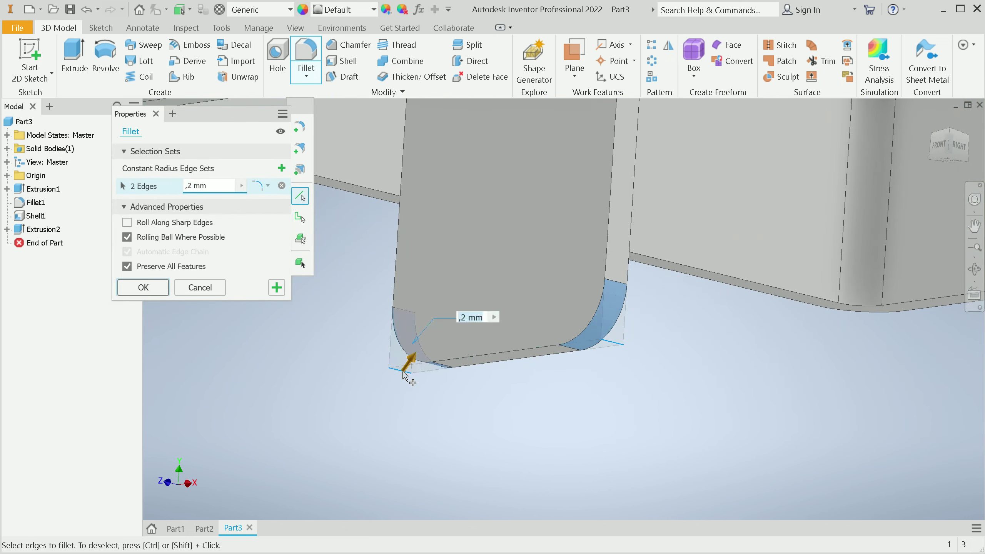
pyautogui.scroll(-3, 403, 373)
pyautogui.scroll(5, 602, 438)
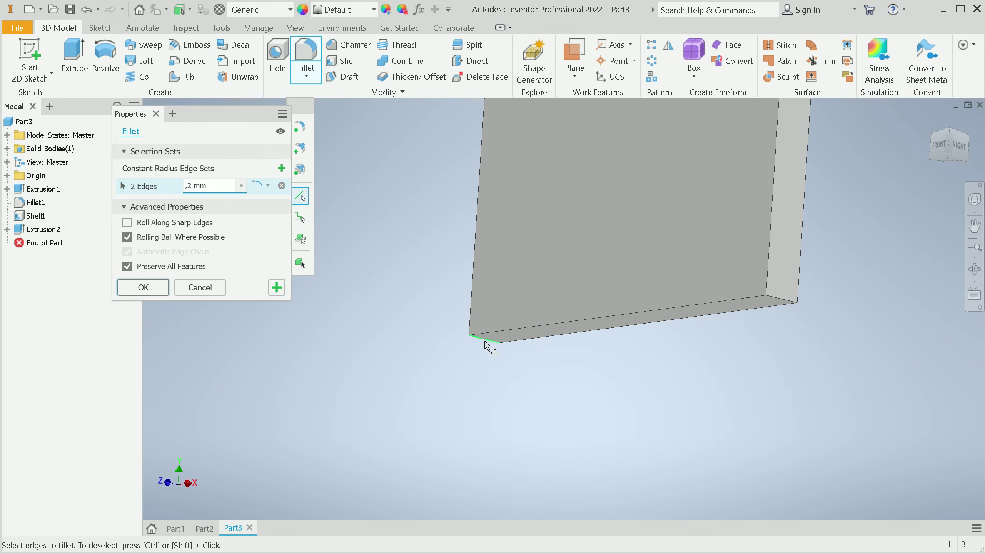
pyautogui.click(485, 342)
pyautogui.click(777, 299)
pyautogui.scroll(-4, 778, 299)
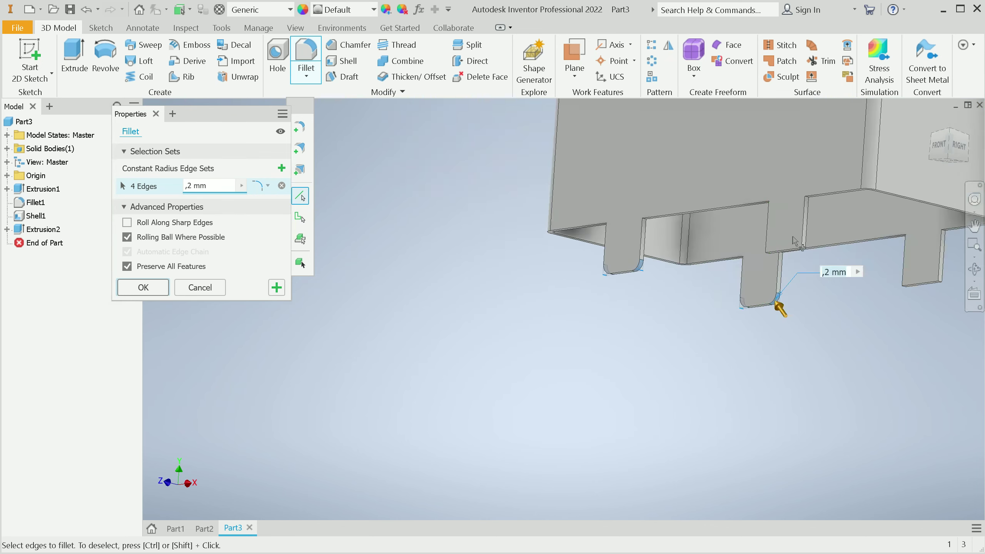
# - Add both free-end corner edges of the two +X side tabs to the fillet and apply it with a 0,2 mm radius
pyautogui.scroll(3, 816, 274)
pyautogui.click(829, 276)
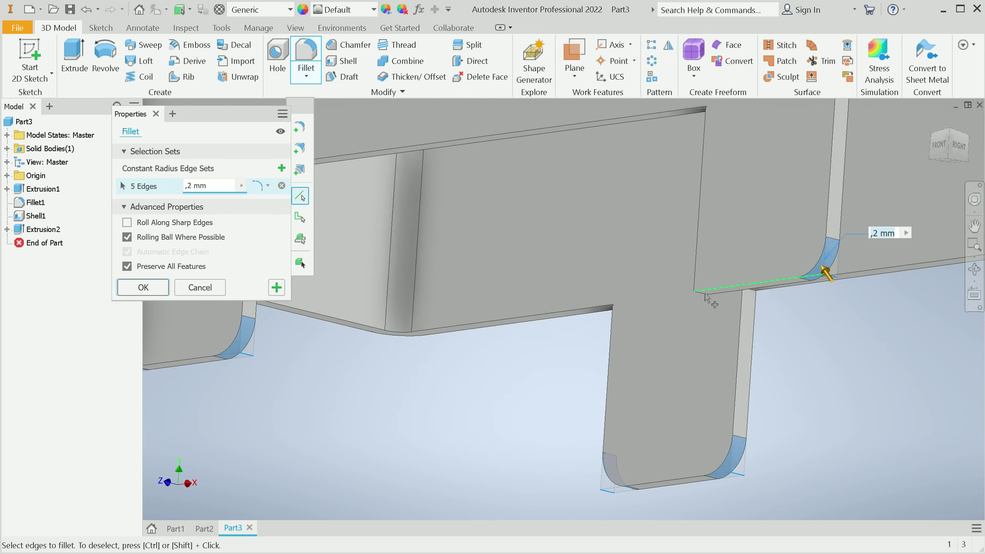
pyautogui.click(705, 298)
pyautogui.scroll(-4, 704, 299)
pyautogui.scroll(5, 694, 306)
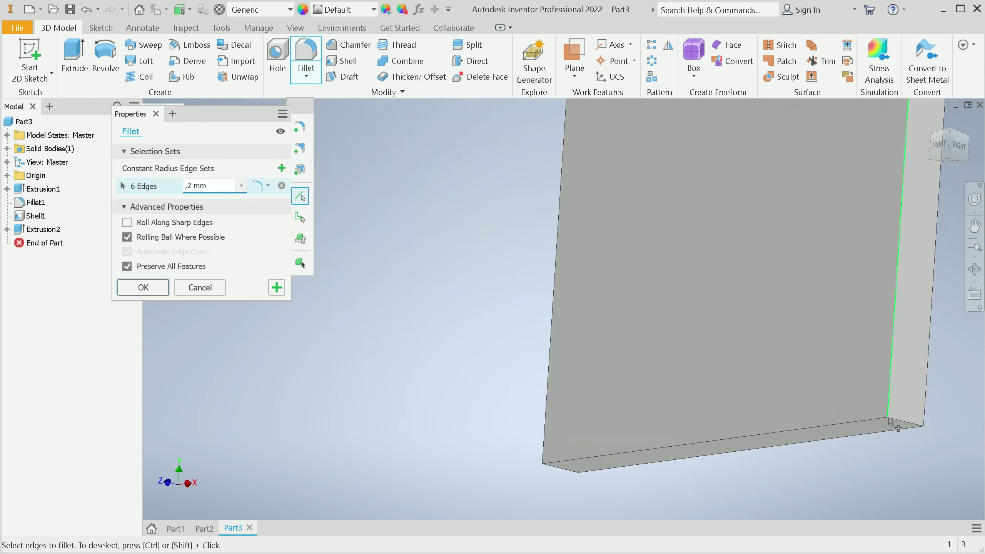
pyautogui.click(907, 425)
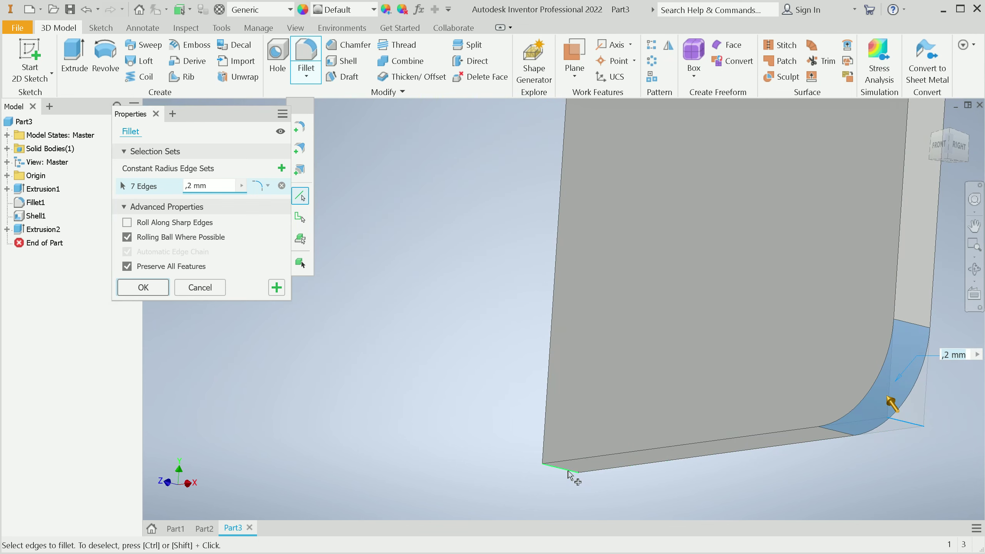
pyautogui.click(569, 475)
pyautogui.scroll(-4, 569, 475)
pyautogui.rightClick(414, 448)
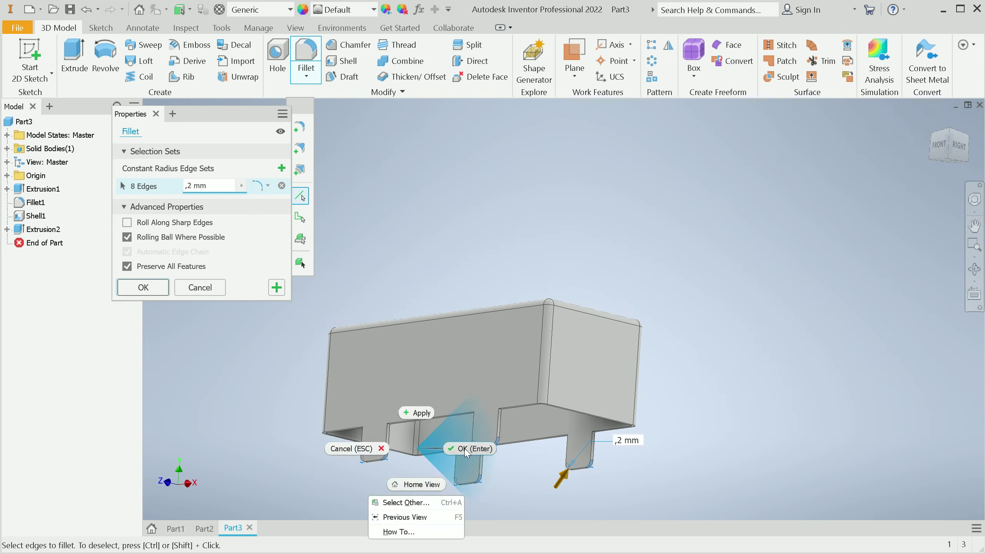
pyautogui.click(466, 450)
pyautogui.scroll(-3, 784, 306)
pyautogui.moveTo(948, 157); pyautogui.dragTo(984, 99)
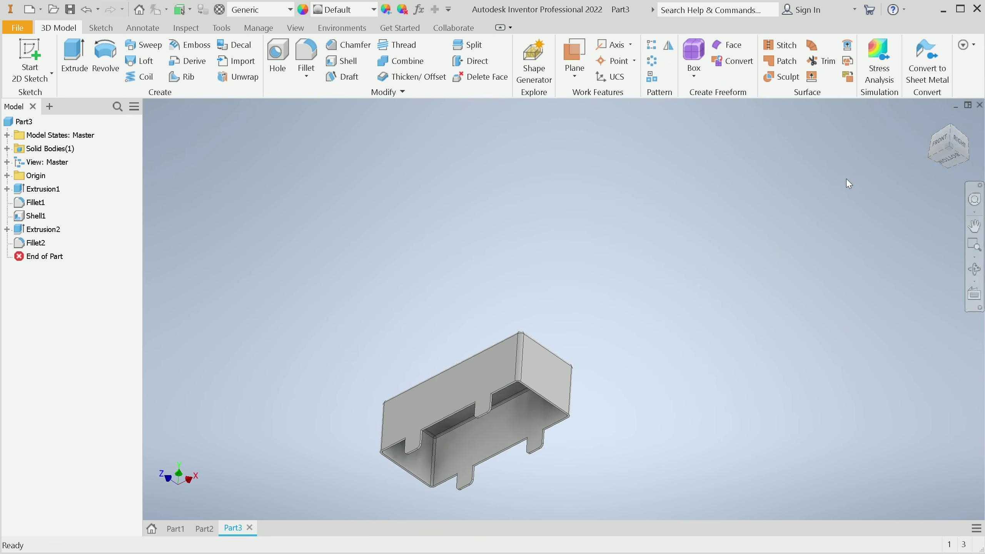
pyautogui.click(502, 359)
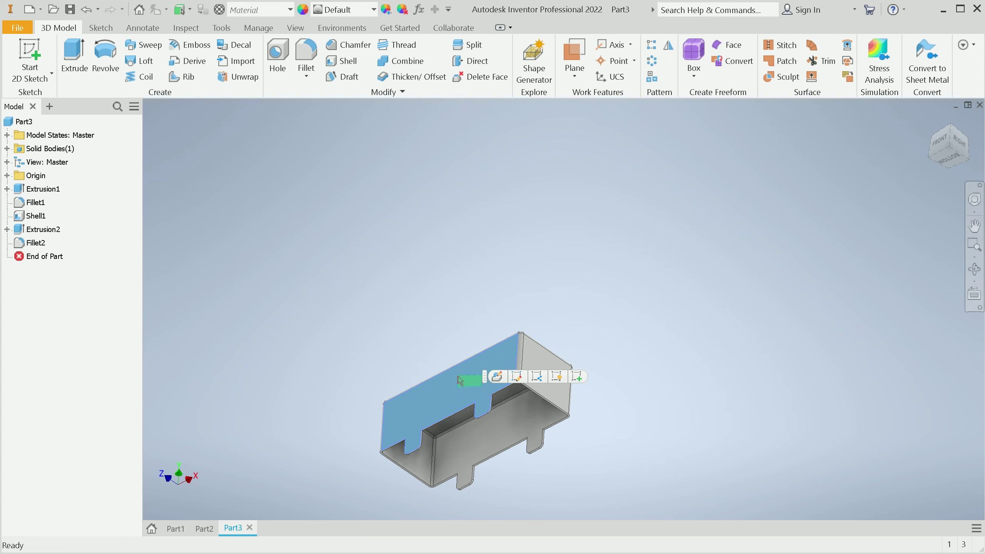
pyautogui.click(669, 390)
pyautogui.moveTo(641, 387); pyautogui.dragTo(787, 279, button='middle')
pyautogui.rightClick(672, 365)
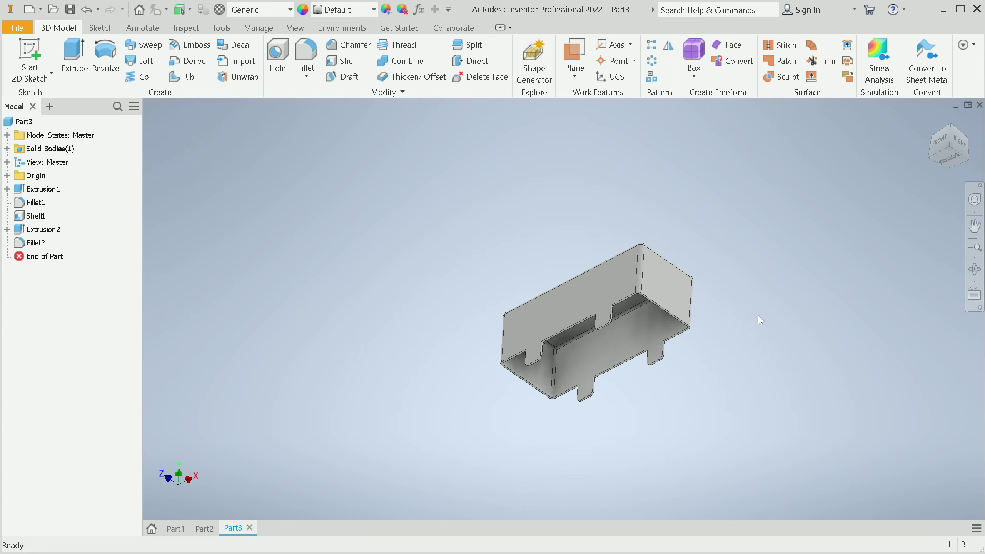
# - Sketch a 5 by 2 mm centre rectangle on the inner face of the cover's closed side, centred on the face, and finish the sketch
pyautogui.moveTo(956, 146); pyautogui.dragTo(956, 146)
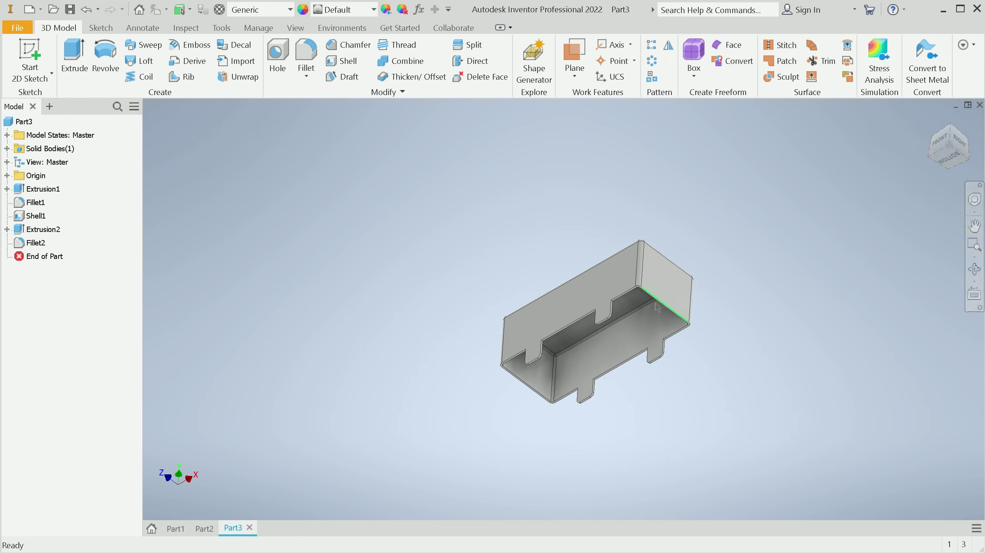
pyautogui.click(635, 304)
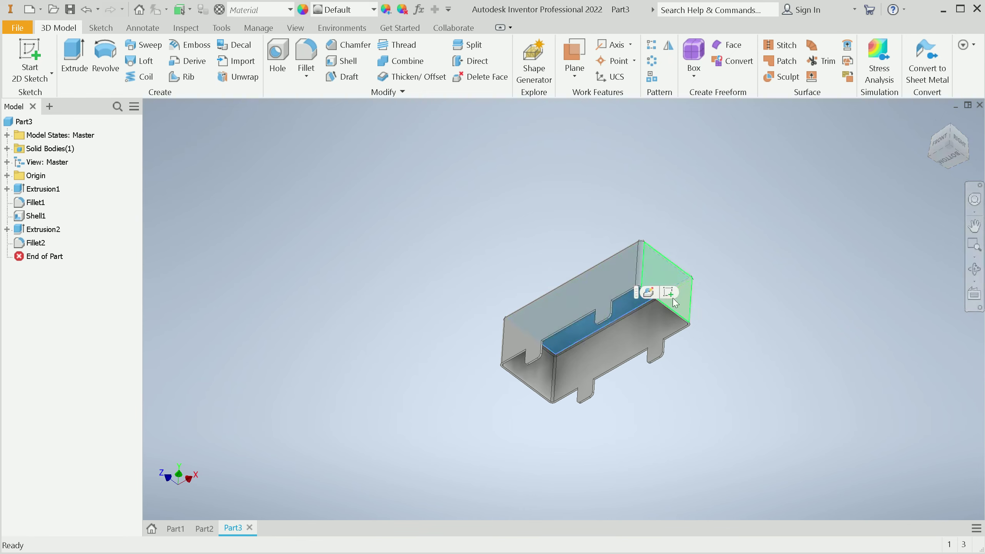
pyautogui.click(671, 293)
pyautogui.scroll(3, 557, 310)
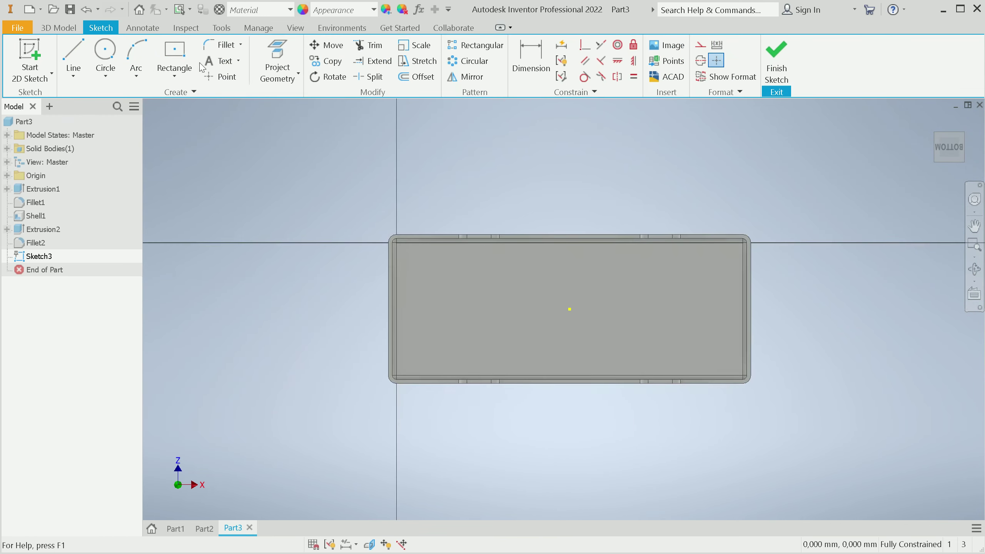
pyautogui.click(184, 54)
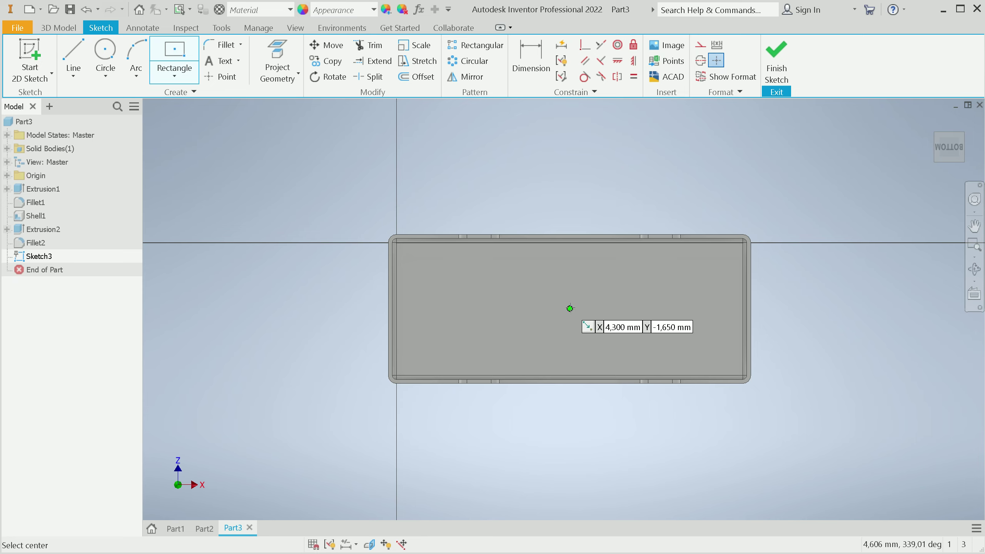
pyautogui.click(570, 308)
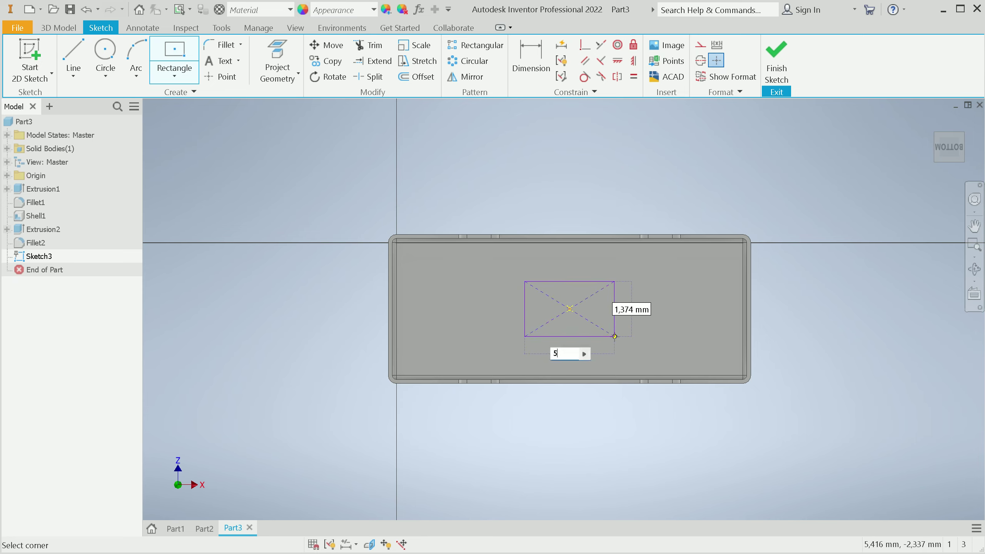
pyautogui.write('5')
pyautogui.press('Tab')
pyautogui.write('2')
pyautogui.press('Return')
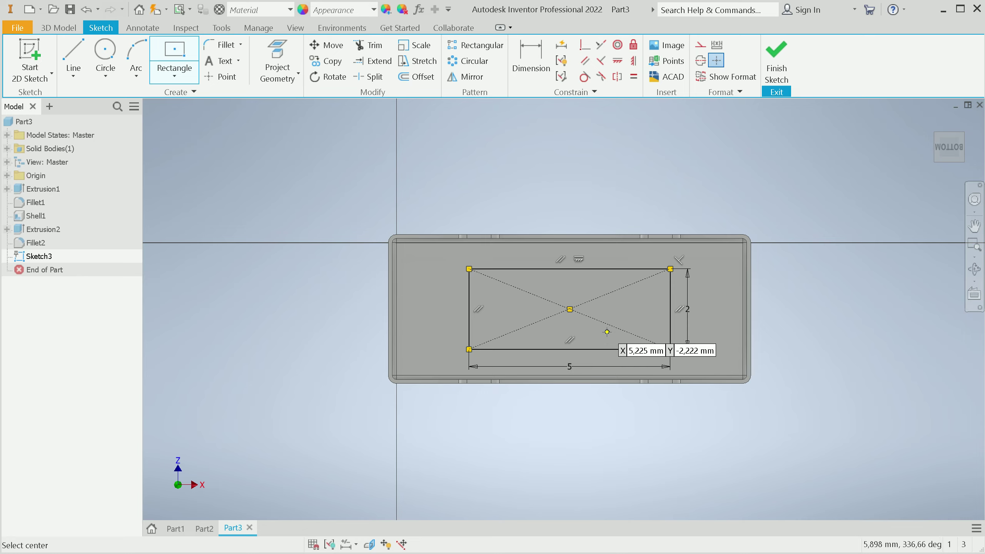
pyautogui.press('Escape')
pyautogui.click(776, 61)
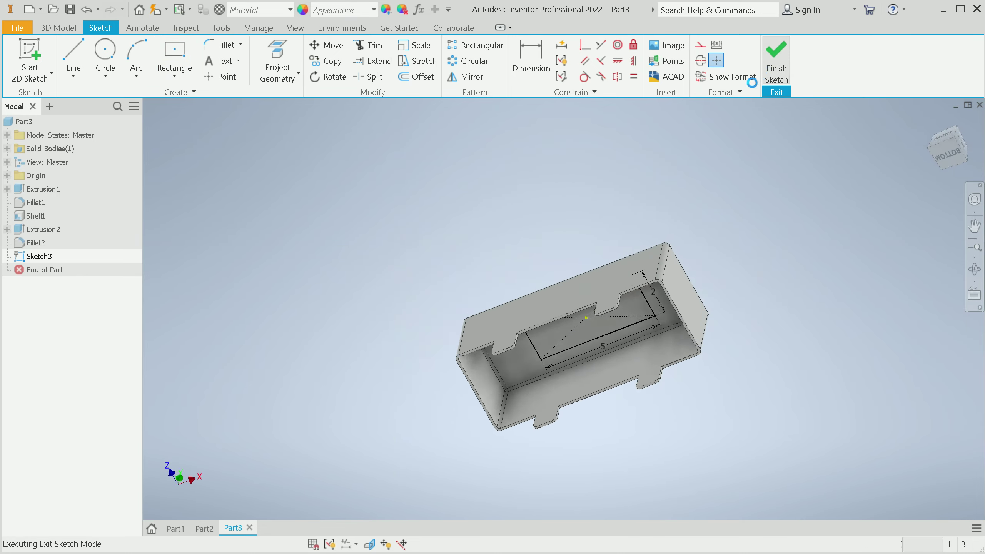
# - Cut the 5 by 2 mm rectangle through all of the cover's closed wall in the flipped direction
pyautogui.click(75, 56)
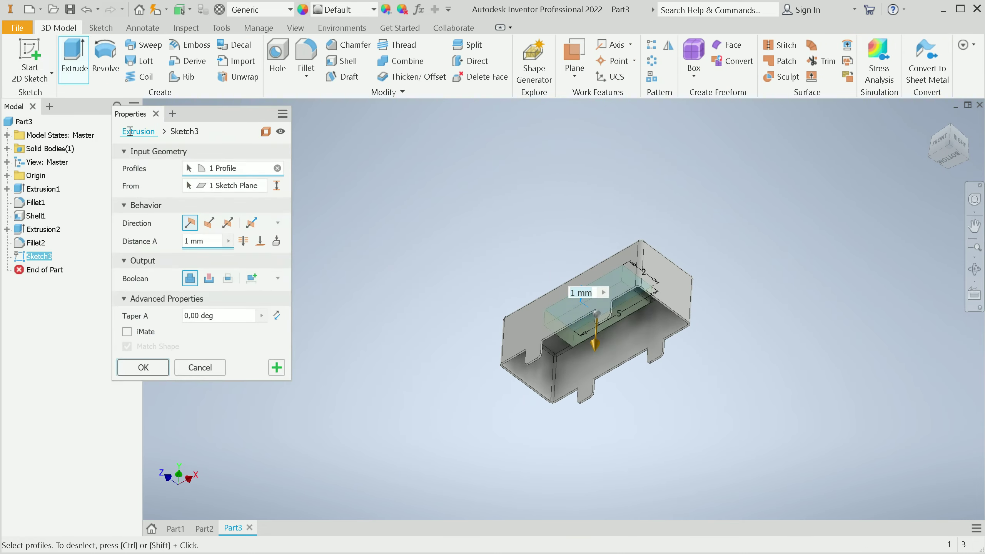
pyautogui.click(209, 224)
pyautogui.click(208, 277)
pyautogui.click(243, 241)
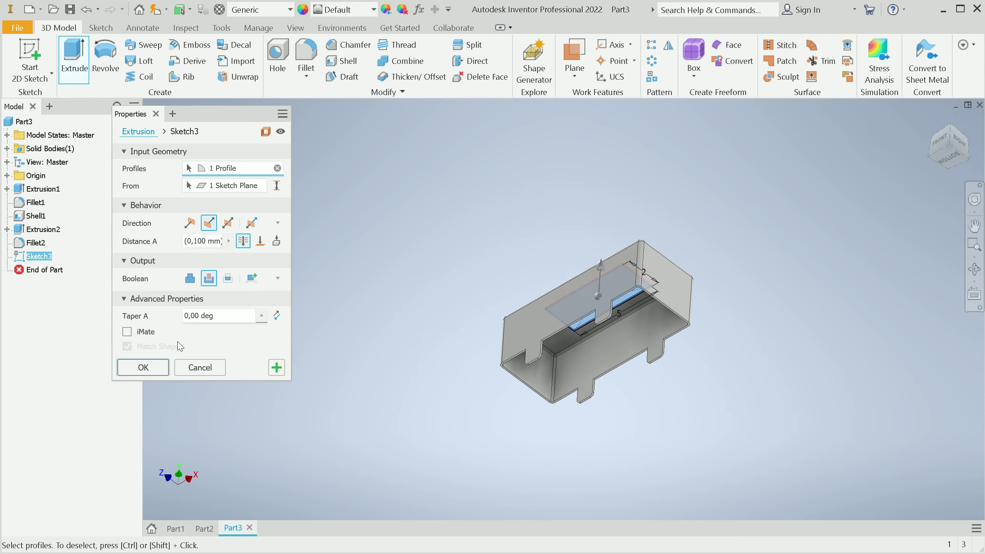
pyautogui.click(158, 366)
pyautogui.click(950, 126)
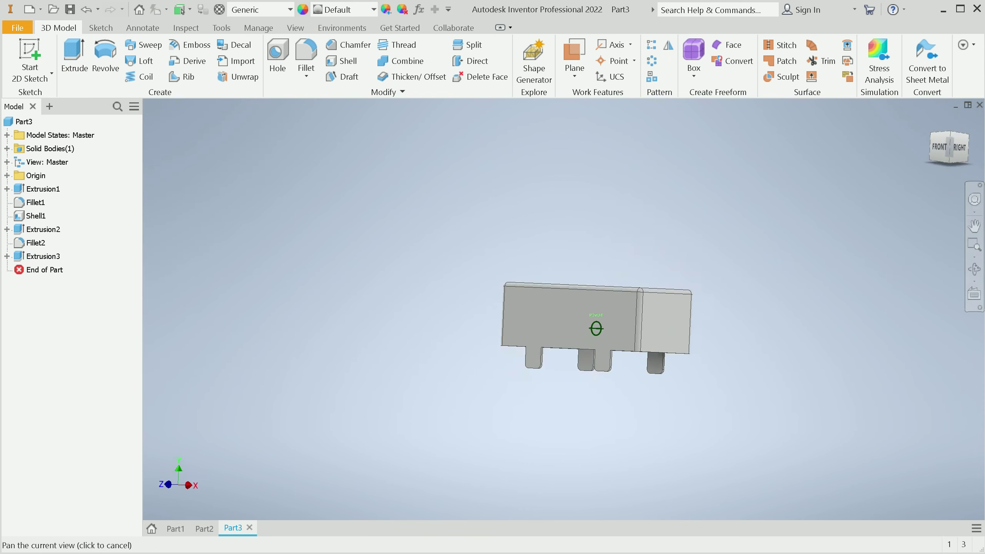
pyautogui.moveTo(596, 328)
pyautogui.keyDown('shift'); pyautogui.mouseDown(button='middle')
pyautogui.moveTo(419, 303)
pyautogui.moveTo(410, 345)
pyautogui.mouseUp(button='middle'); pyautogui.keyUp('shift')
pyautogui.click(931, 121)
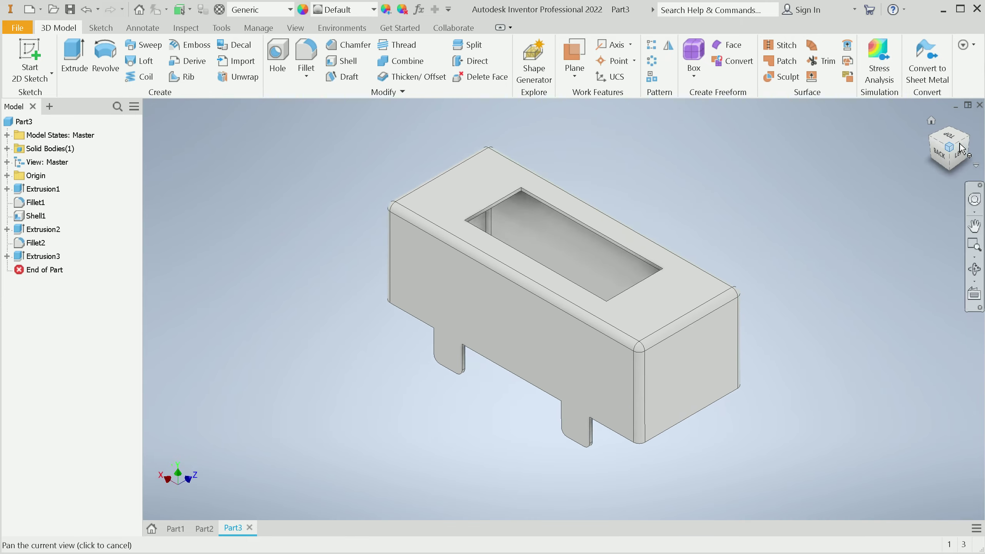
pyautogui.click(933, 121)
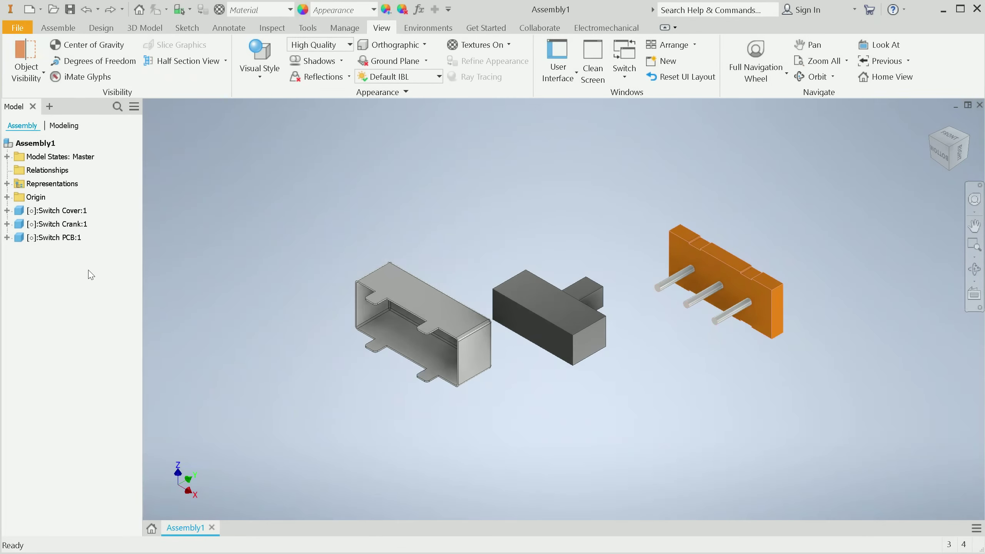
pyautogui.click(70, 236)
pyautogui.click(58, 224)
pyautogui.click(57, 210)
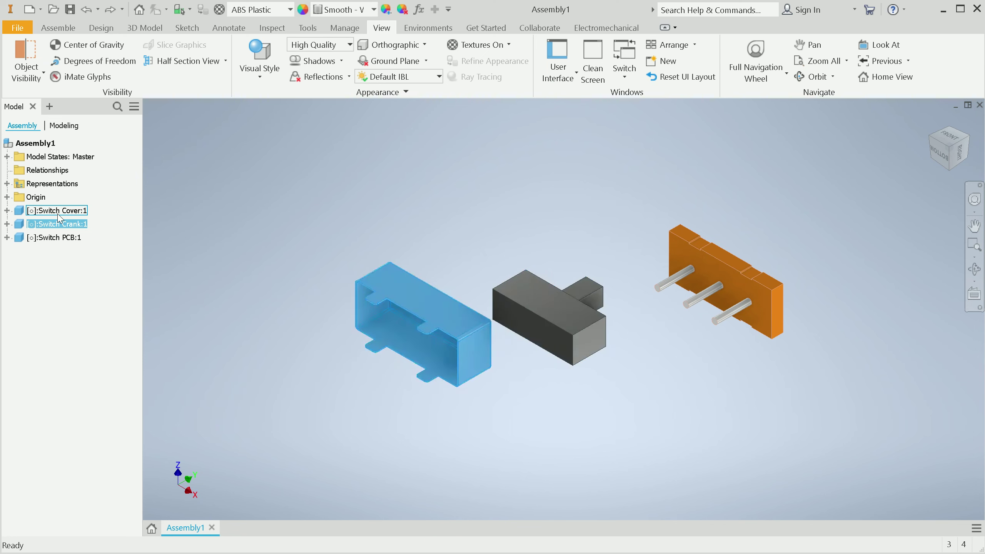
pyautogui.click(60, 253)
# - Move the Switch PCB component closer to the other parts and ground it
pyautogui.moveTo(691, 242); pyautogui.dragTo(662, 257)
pyautogui.rightClick(666, 270)
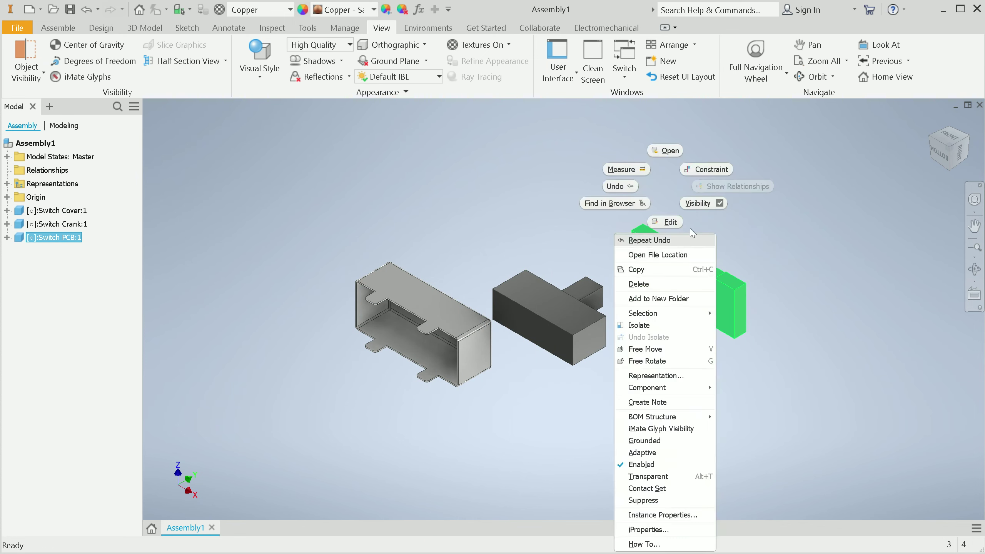
pyautogui.click(652, 441)
pyautogui.click(651, 433)
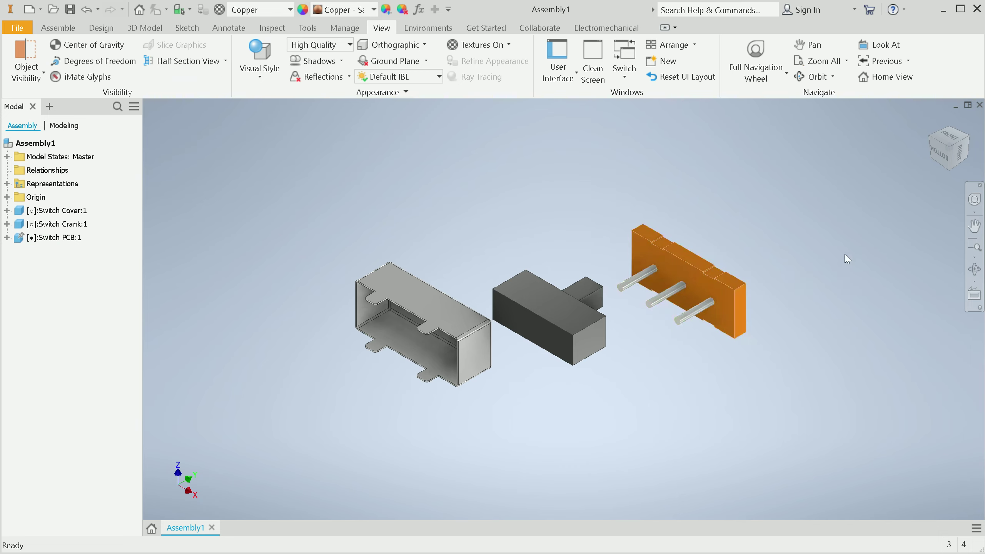
# - Move the Switch Crank and the Switch Cover apart so all three assembly components stand clear of each other
pyautogui.click(947, 137)
pyautogui.moveTo(810, 259)
pyautogui.keyDown('shift'); pyautogui.mouseDown(button='middle')
pyautogui.moveTo(684, 276)
pyautogui.moveTo(686, 266)
pyautogui.mouseUp(button='middle'); pyautogui.keyUp('shift')
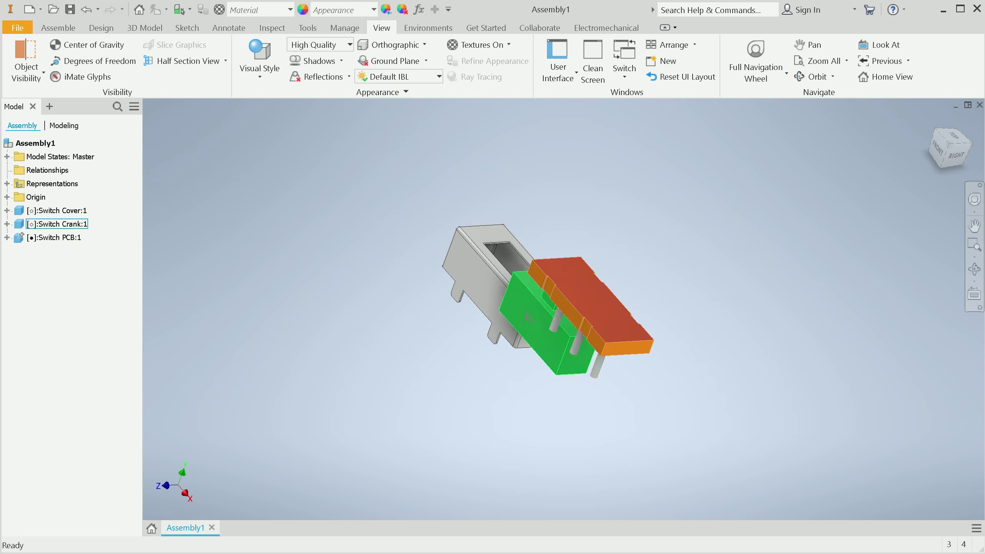
pyautogui.moveTo(550, 333); pyautogui.dragTo(436, 307)
pyautogui.moveTo(504, 302); pyautogui.dragTo(479, 214)
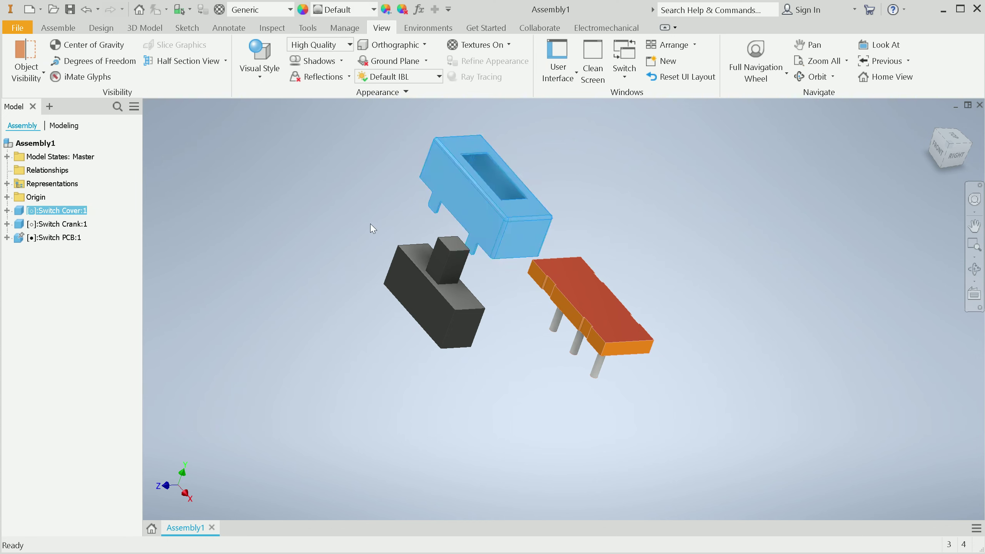
pyautogui.click(369, 215)
pyautogui.click(70, 139)
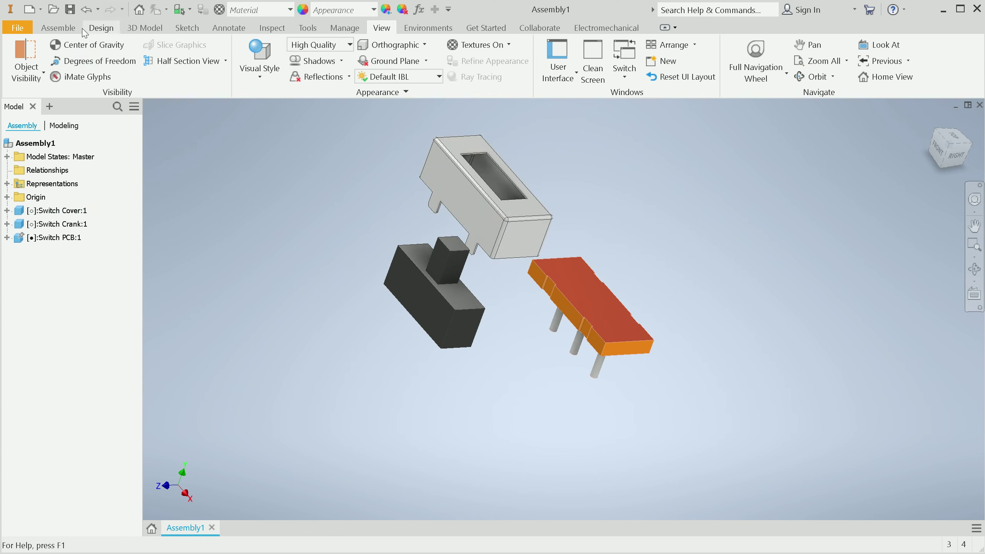
# - Mate the crank body's knob-side face to the inner face around the cover's opening with 0 mm offset
pyautogui.click(58, 28)
pyautogui.click(177, 58)
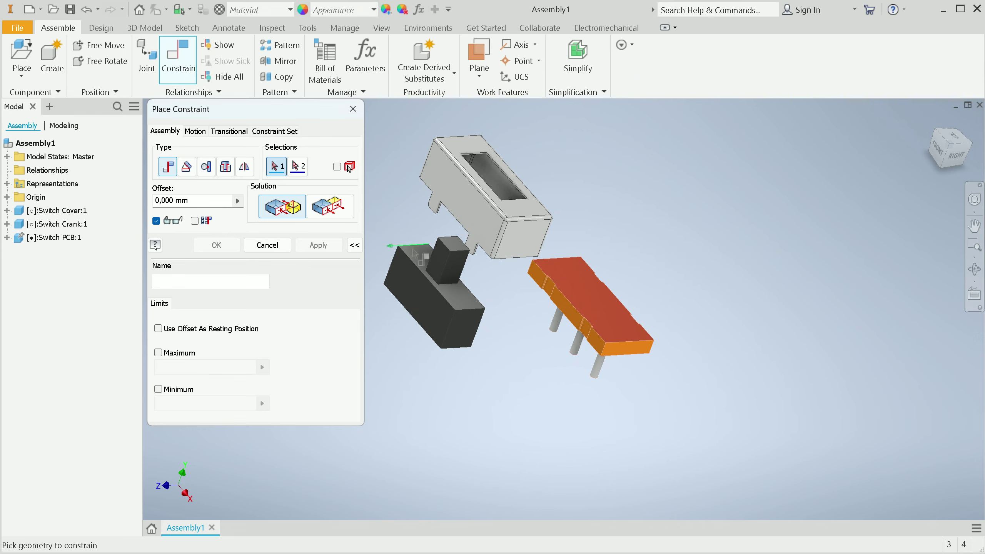
pyautogui.click(413, 252)
pyautogui.moveTo(946, 155); pyautogui.dragTo(950, 116)
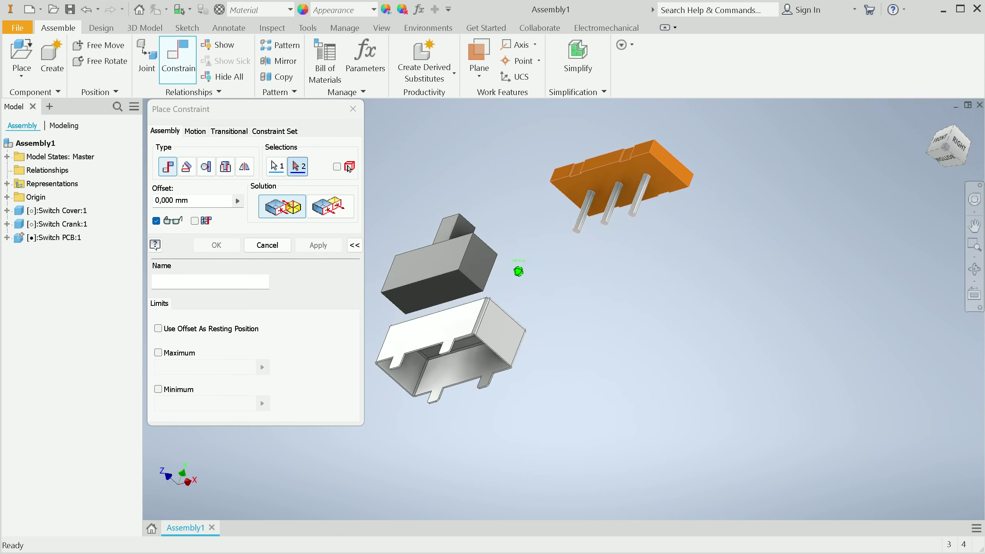
pyautogui.keyDown('shift'); pyautogui.moveTo(519, 270); pyautogui.dragTo(524, 273, button='middle'); pyautogui.keyUp('shift')
pyautogui.scroll(-5, 427, 355)
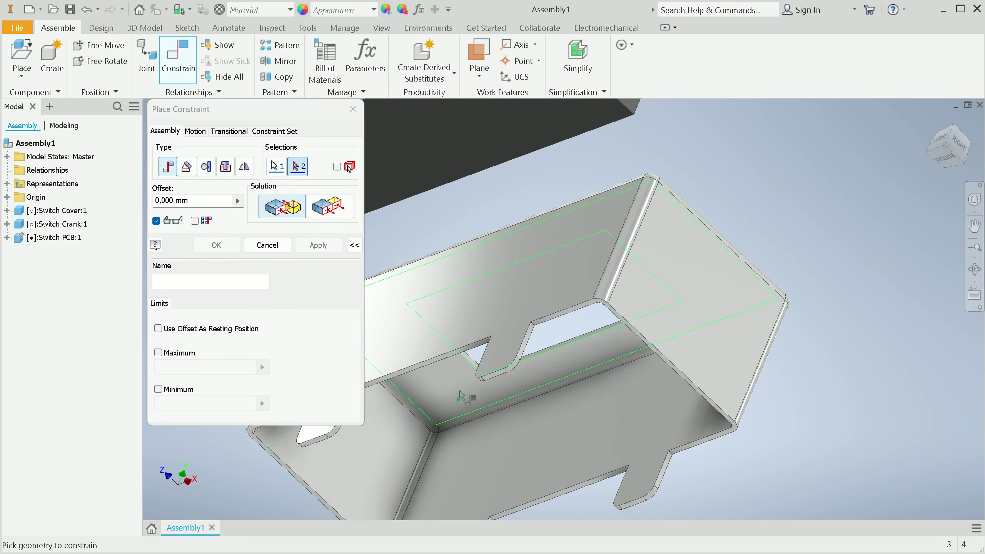
pyautogui.click(452, 396)
pyautogui.click(318, 245)
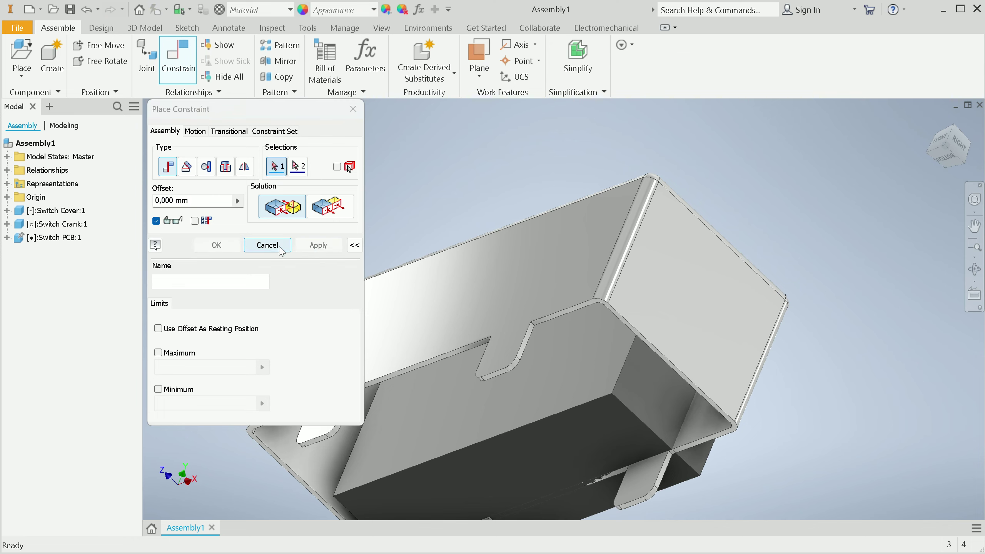
pyautogui.click(267, 245)
# - Reposition the cover and crank beside the PCB so the crank's knob sits within the cover's rectangular opening
pyautogui.scroll(5, 469, 402)
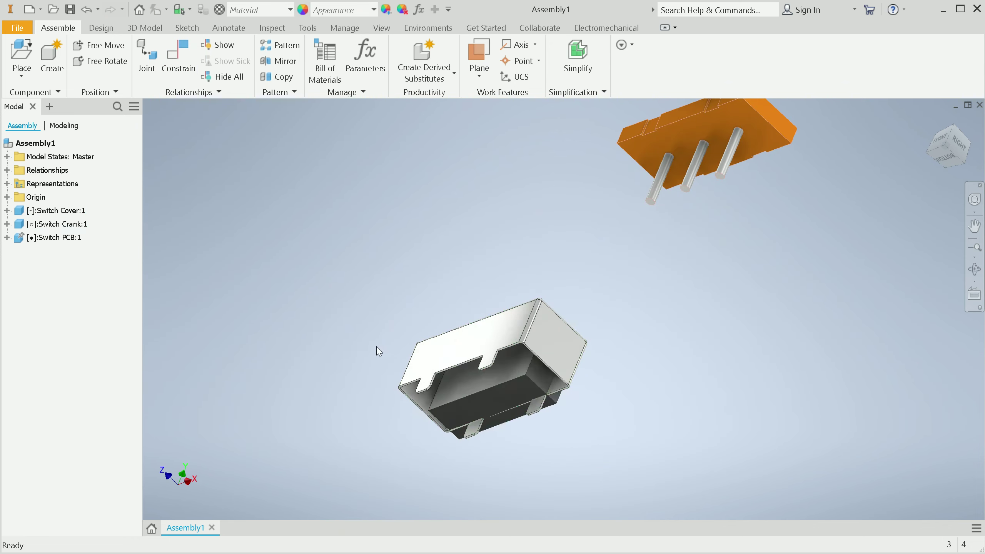
pyautogui.rightClick(364, 331)
pyautogui.click(361, 337)
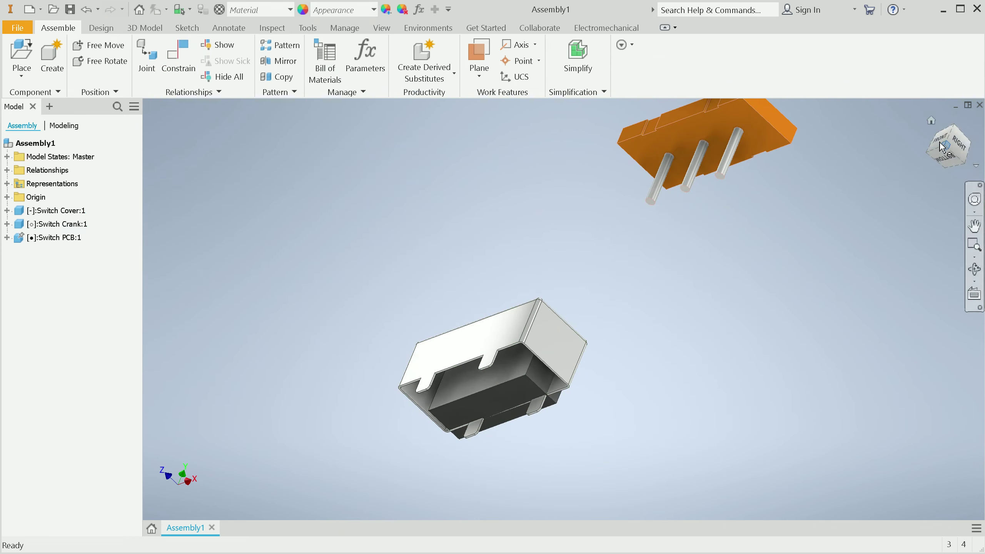
pyautogui.moveTo(947, 149); pyautogui.dragTo(942, 213)
pyautogui.keyDown('shift'); pyautogui.moveTo(598, 269); pyautogui.dragTo(695, 217, button='middle'); pyautogui.keyUp('shift')
pyautogui.scroll(2, 693, 213)
pyautogui.scroll(-3, 699, 198)
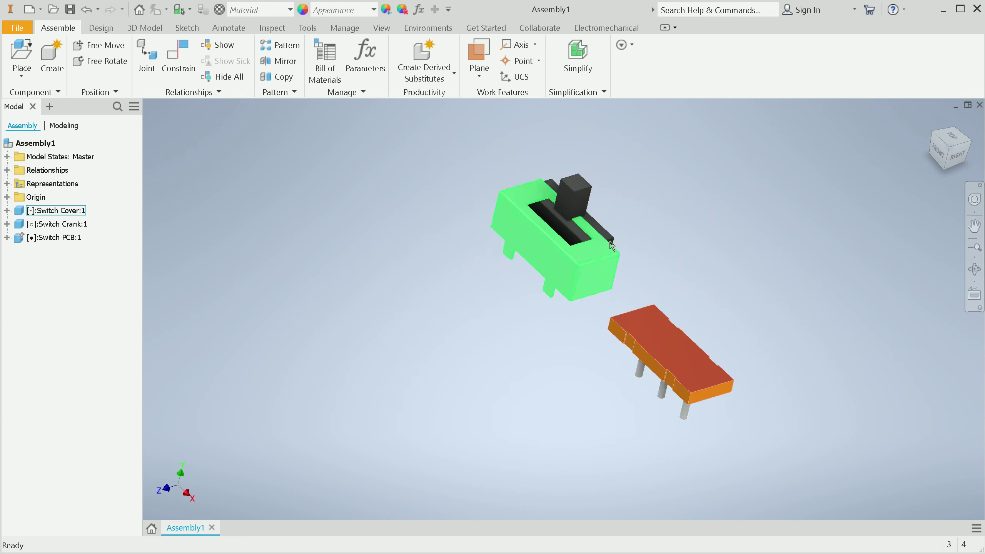
pyautogui.moveTo(581, 233); pyautogui.dragTo(558, 287)
pyautogui.click(507, 294)
# - Mate the XY planes of the Switch Crank and the Switch Cover with 0 mm offset
pyautogui.click(179, 61)
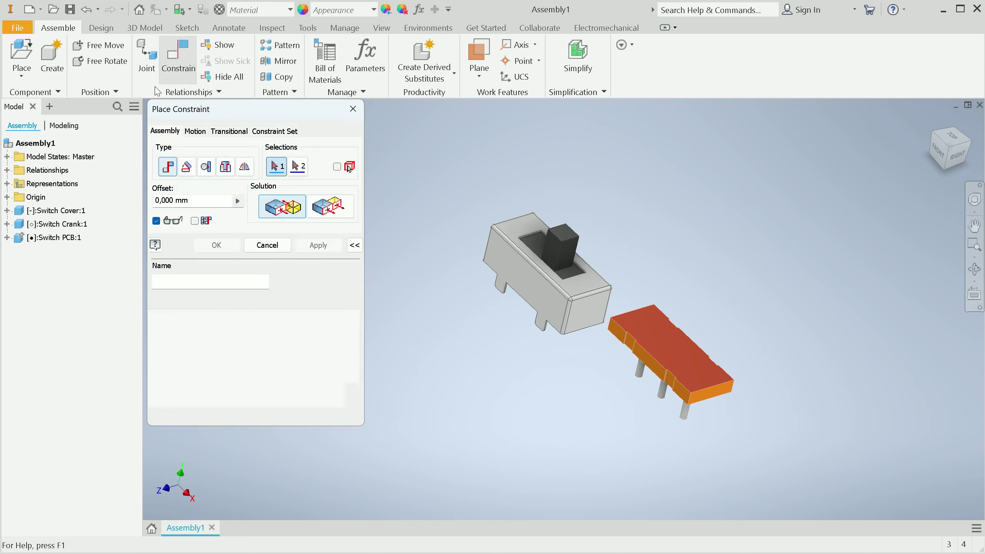
pyautogui.click(7, 224)
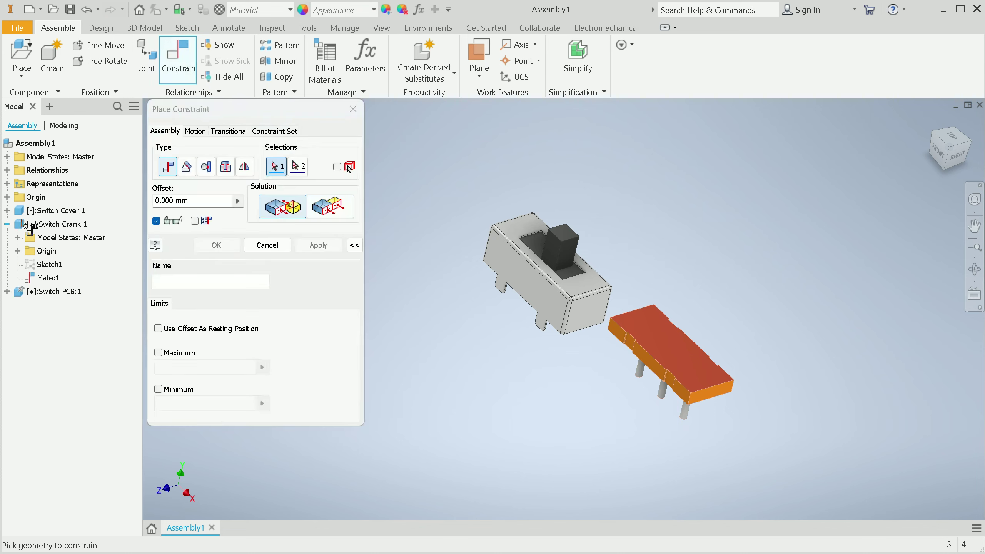
pyautogui.click(18, 251)
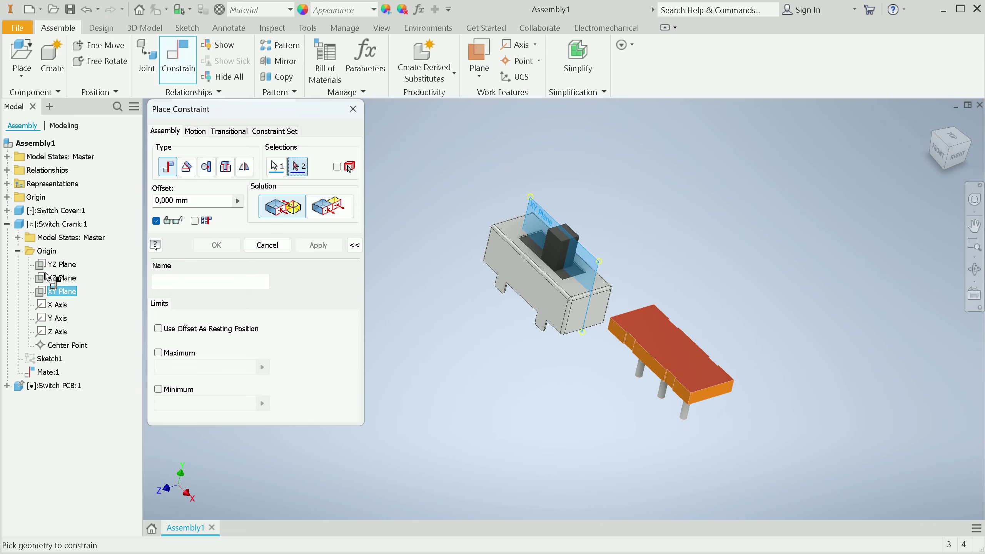
pyautogui.moveTo(11, 390); pyautogui.dragTo(26, 341)
pyautogui.moveTo(12, 213); pyautogui.dragTo(60, 284)
pyautogui.click(317, 247)
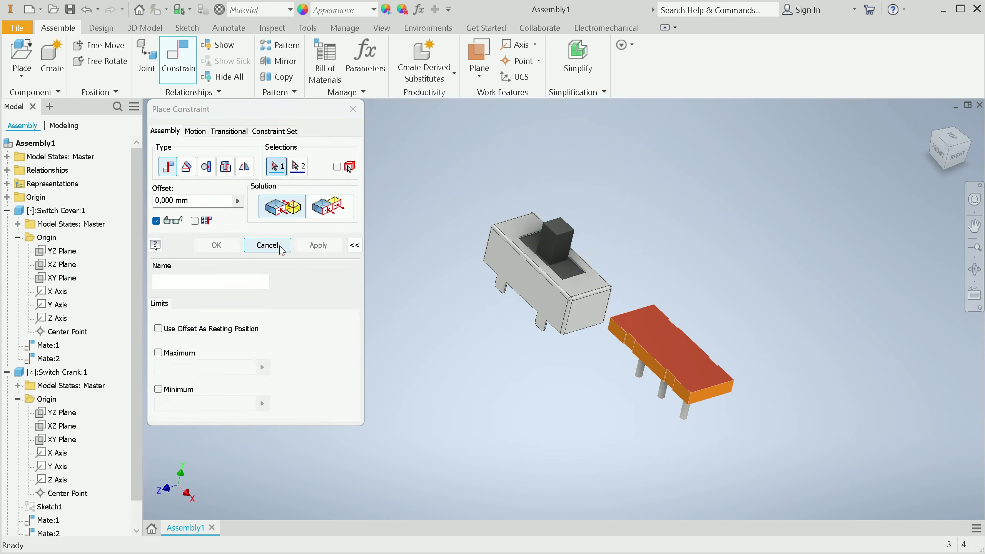
pyautogui.click(281, 246)
# - Add the Switch Cover and the Switch Crank together to the contact set
pyautogui.click(528, 292)
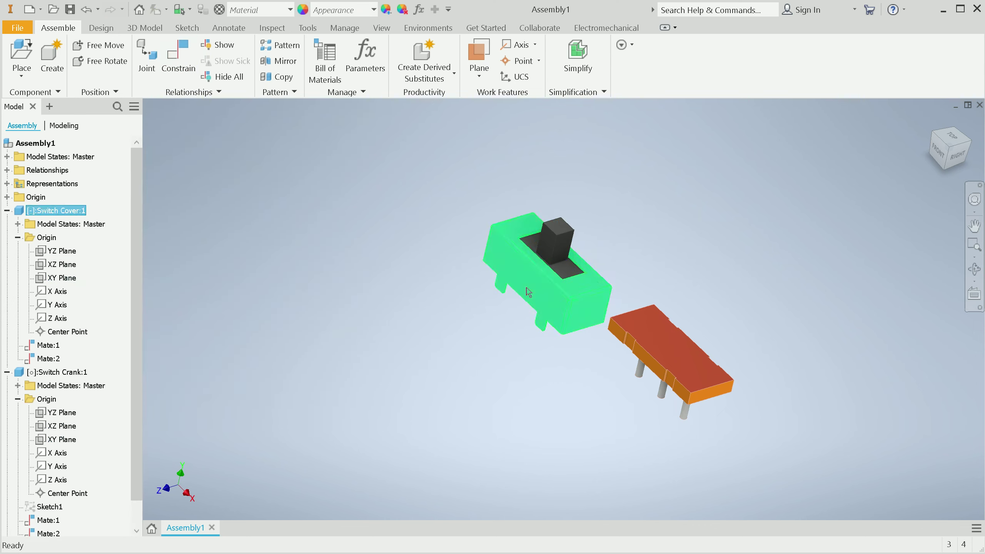
pyautogui.keyDown('ctrl'); pyautogui.click(549, 250); pyautogui.keyUp('ctrl')
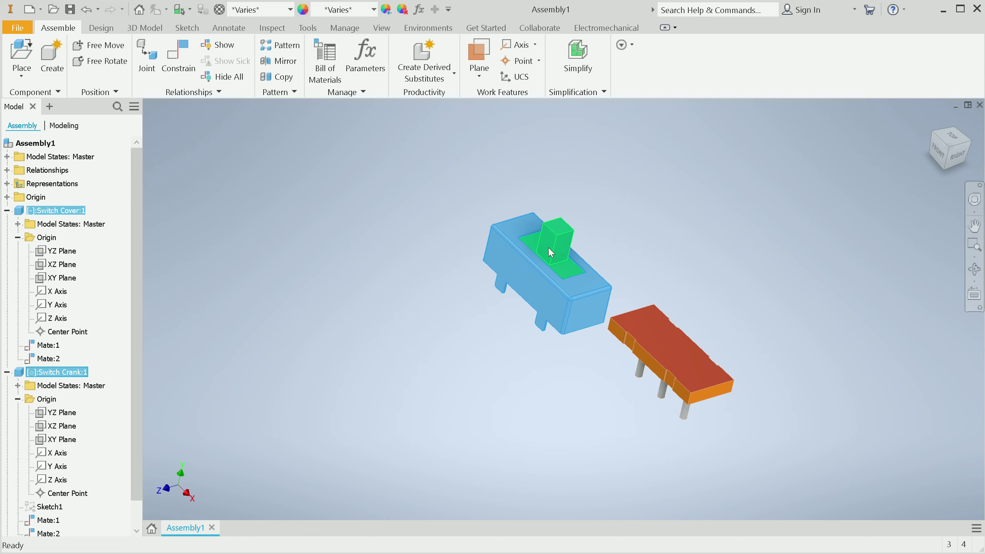
pyautogui.rightClick(548, 248)
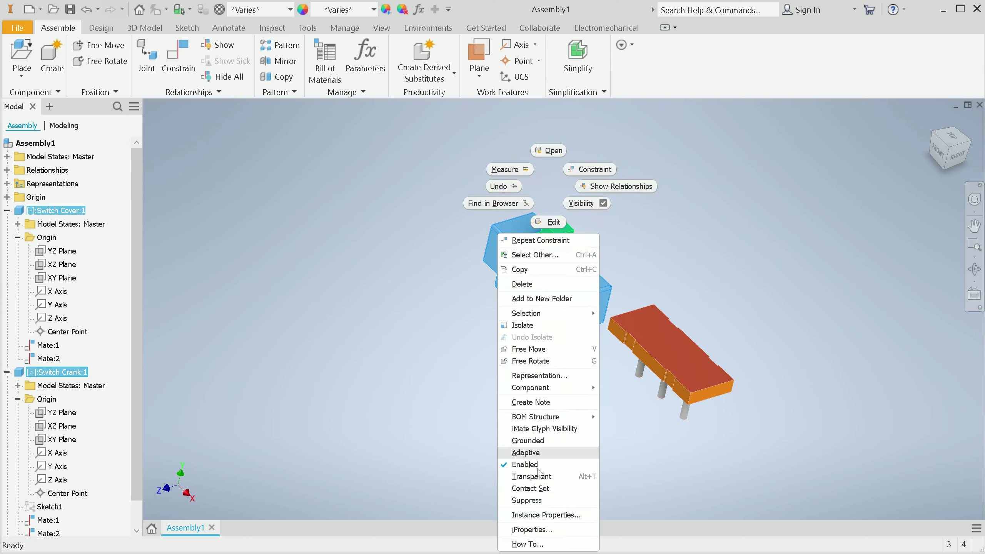
pyautogui.click(533, 490)
pyautogui.click(503, 440)
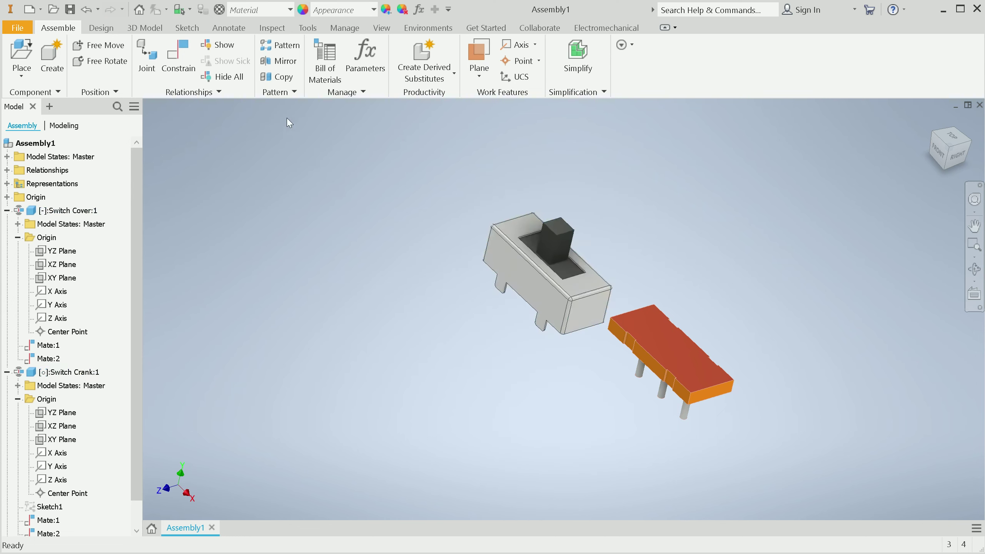
# - Activate the contact solver and slide the crank's knob along the cover's opening to test its contact
pyautogui.click(272, 29)
pyautogui.click(79, 58)
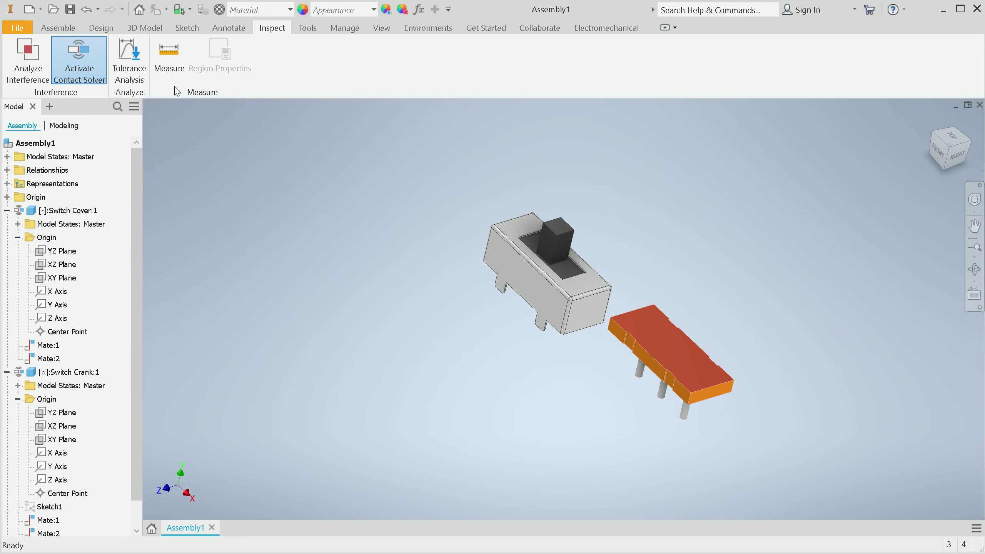
pyautogui.moveTo(556, 257)
pyautogui.mouseDown()
pyautogui.moveTo(569, 268)
pyautogui.moveTo(551, 262)
pyautogui.mouseUp()
pyautogui.click(454, 331)
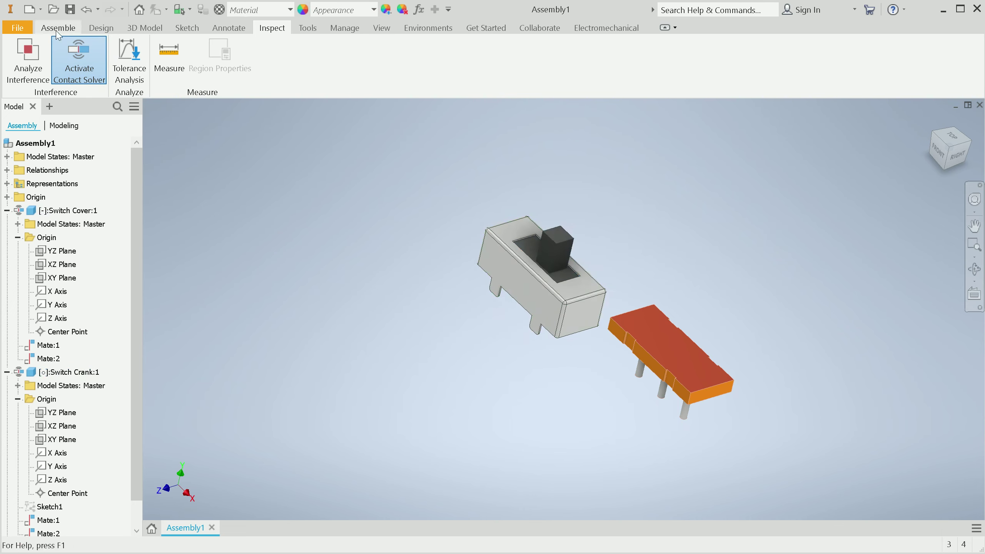